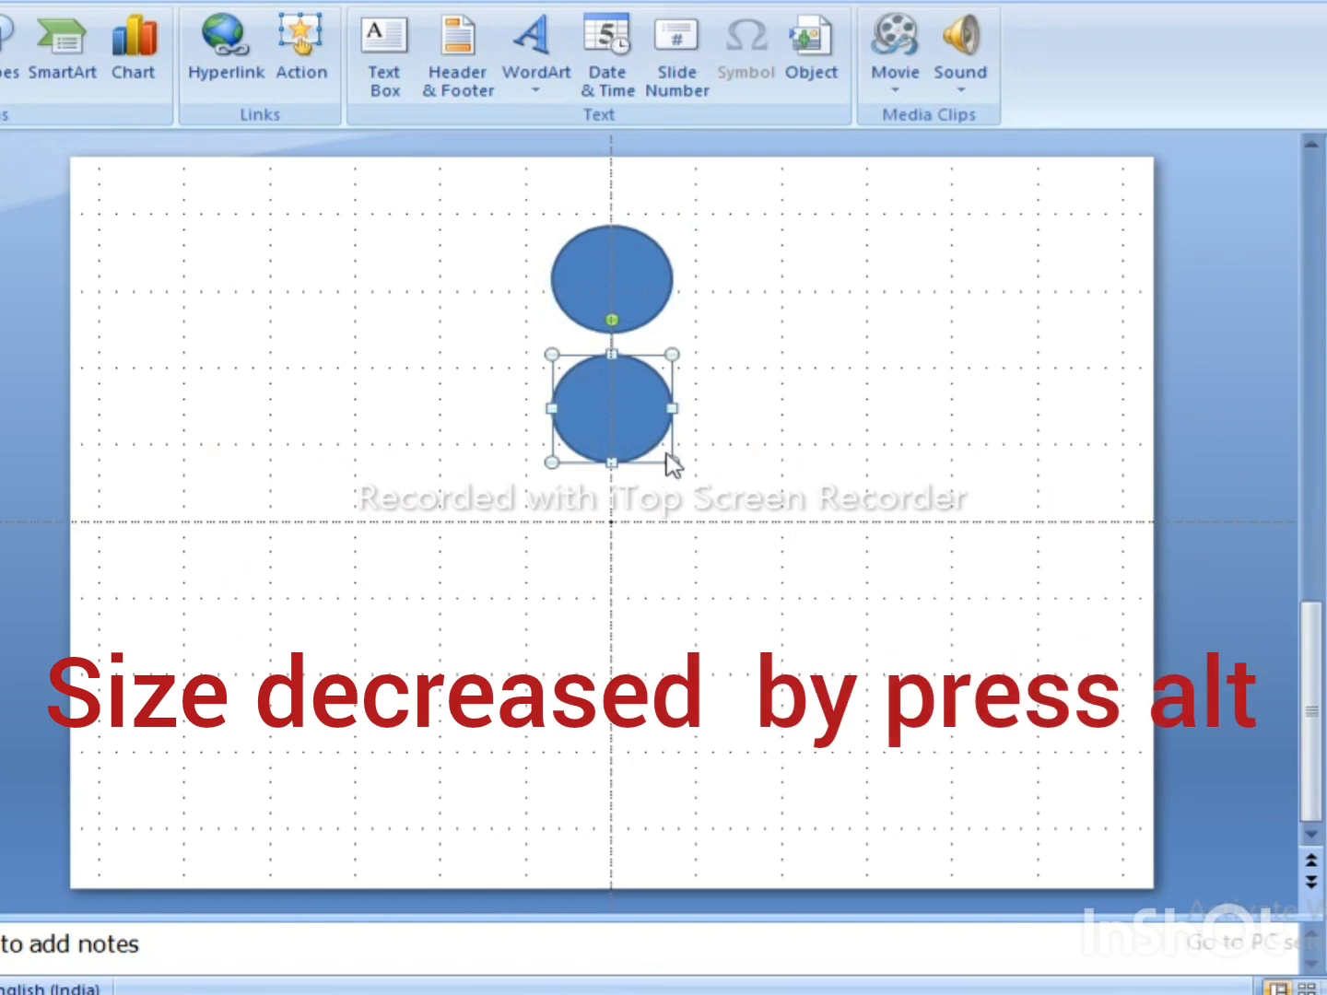
# Step: Build a vertical column of six progressively smaller circles below the first one, centred on the slide's vertical guide
pyautogui.moveTo(671, 458); pyautogui.dragTo(658, 444)
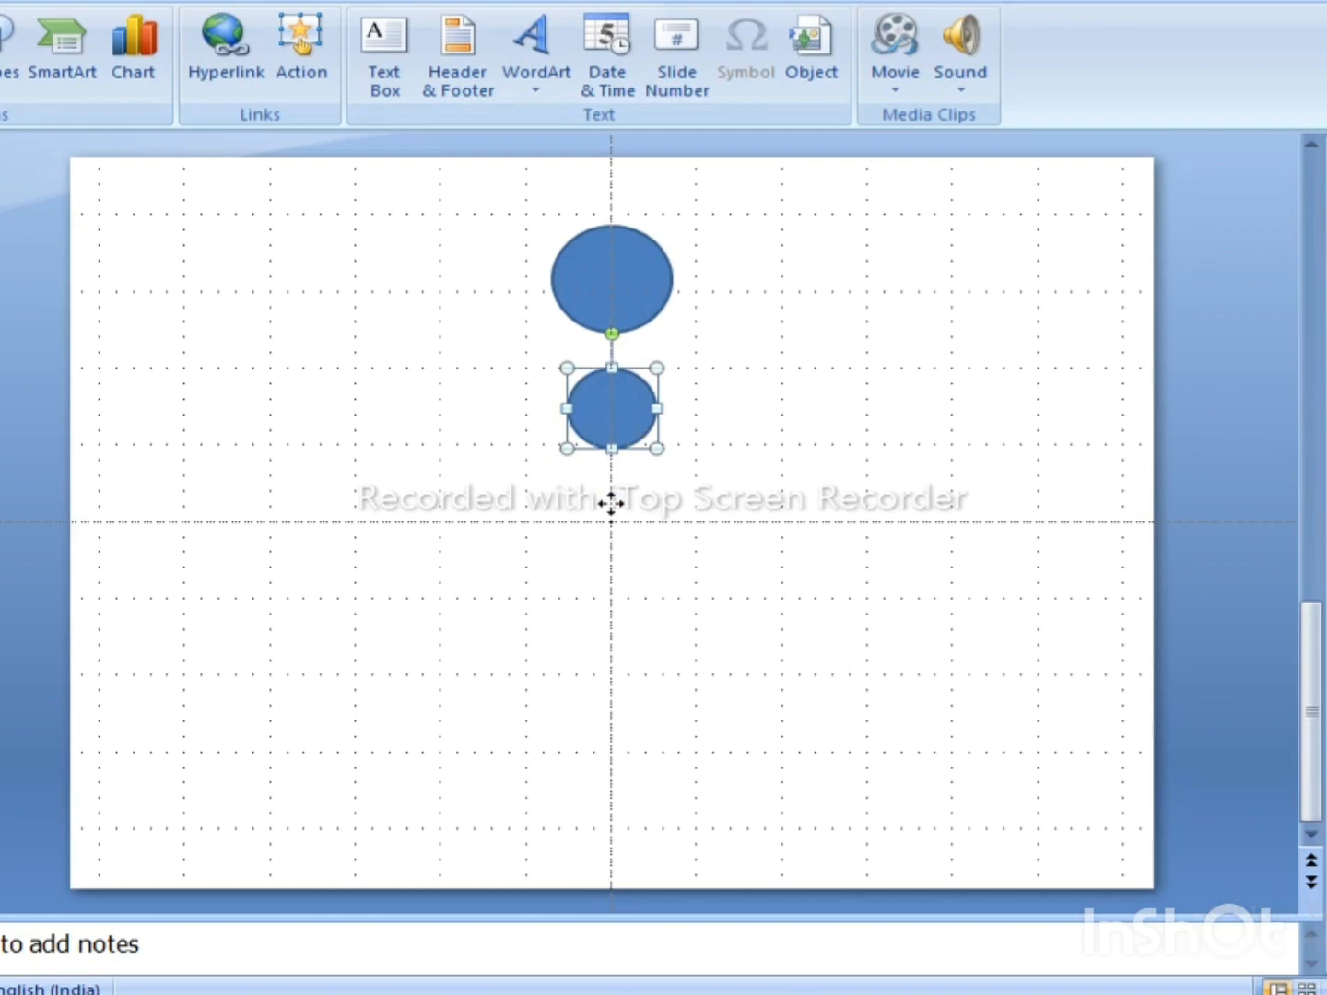
pyautogui.moveTo(610, 501); pyautogui.dragTo(609, 676)
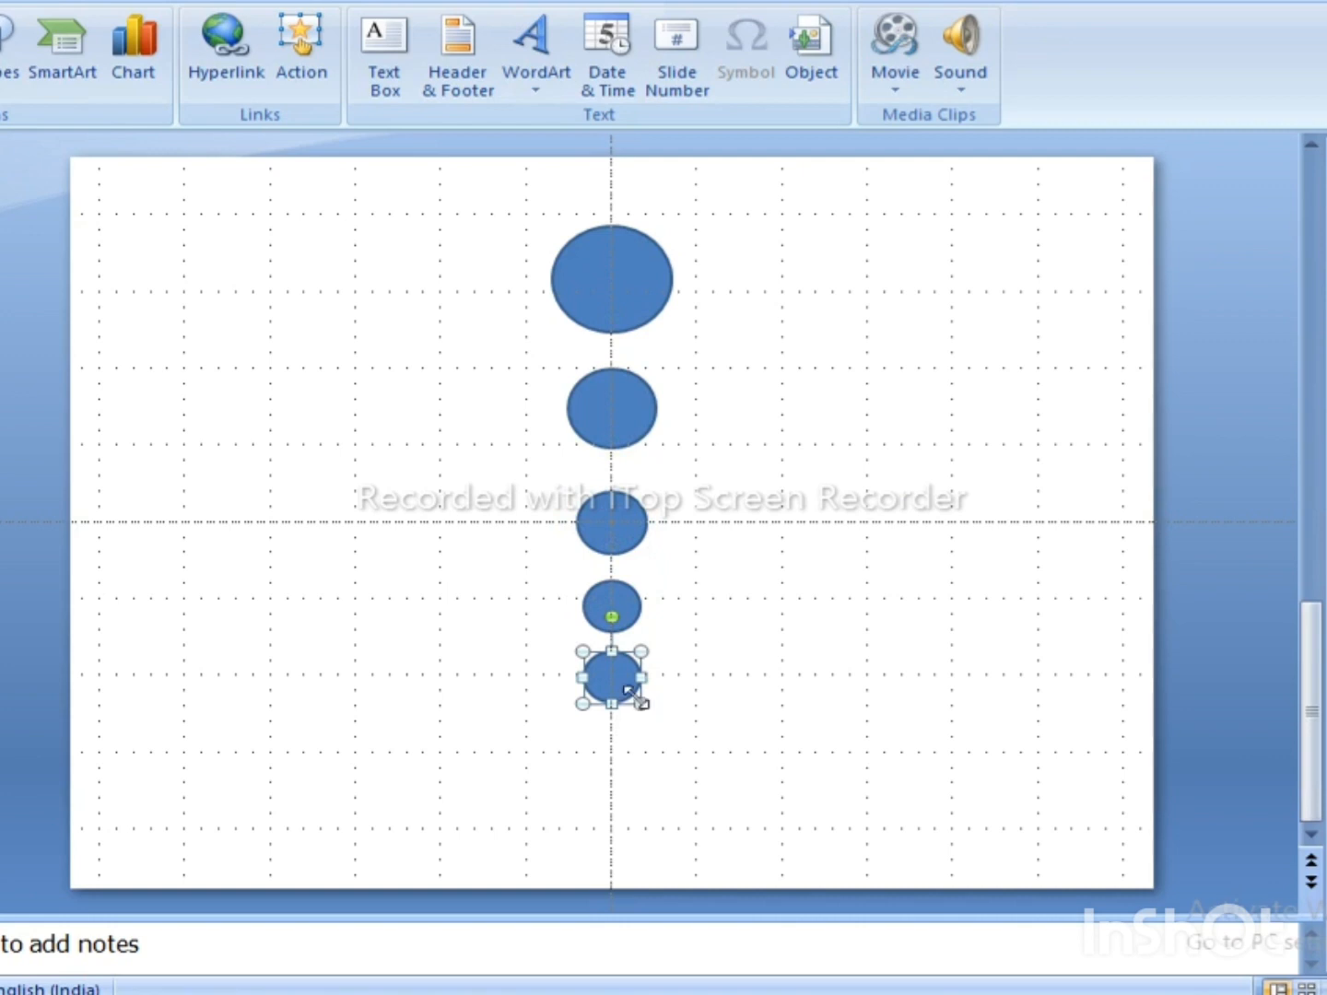
pyautogui.moveTo(629, 691); pyautogui.dragTo(617, 737)
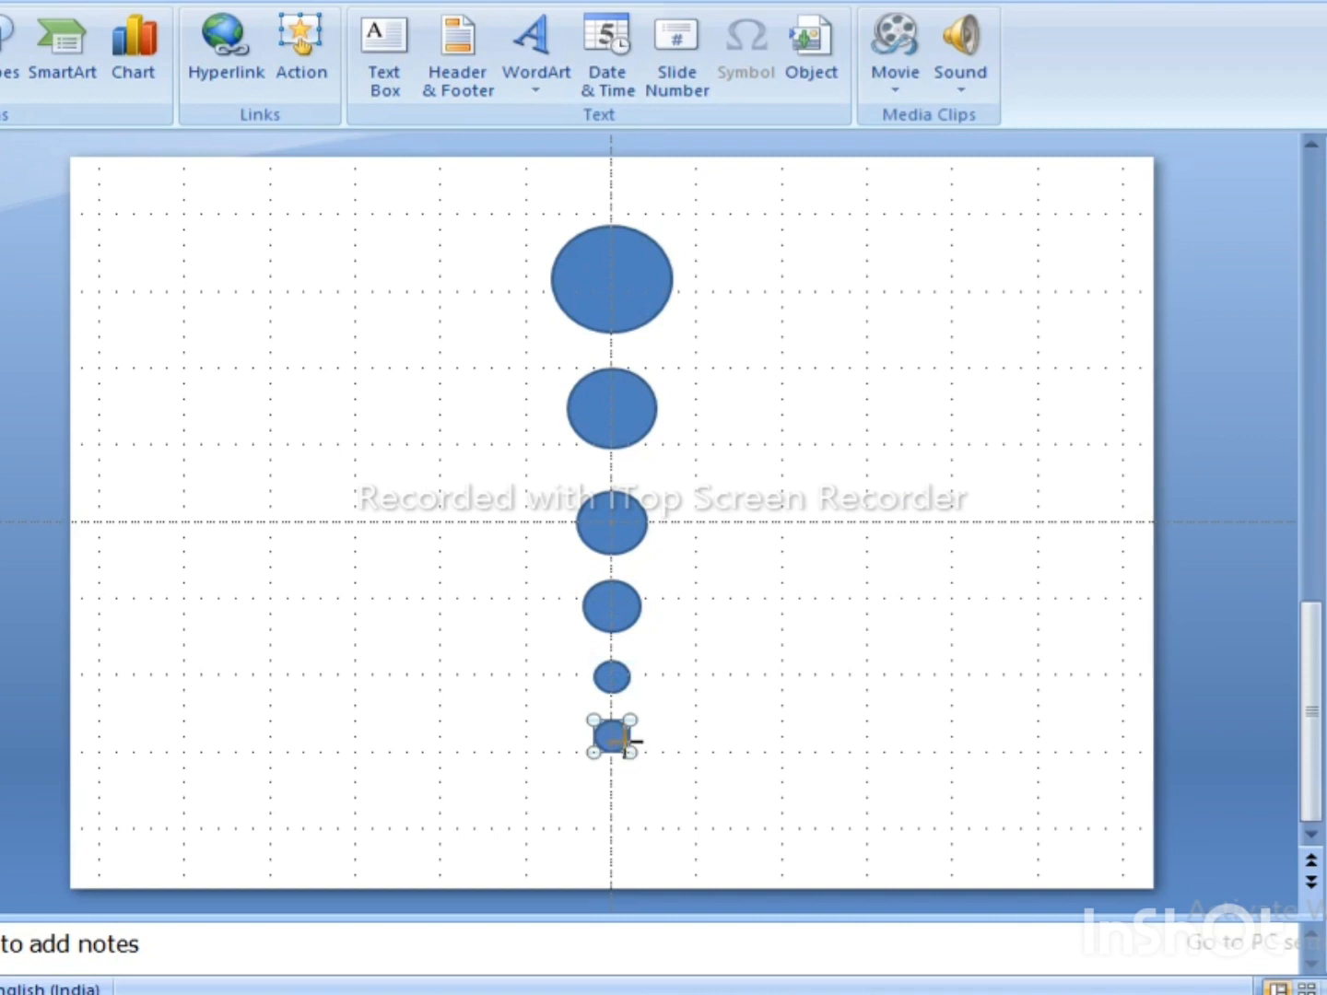
pyautogui.moveTo(619, 736); pyautogui.dragTo(618, 740)
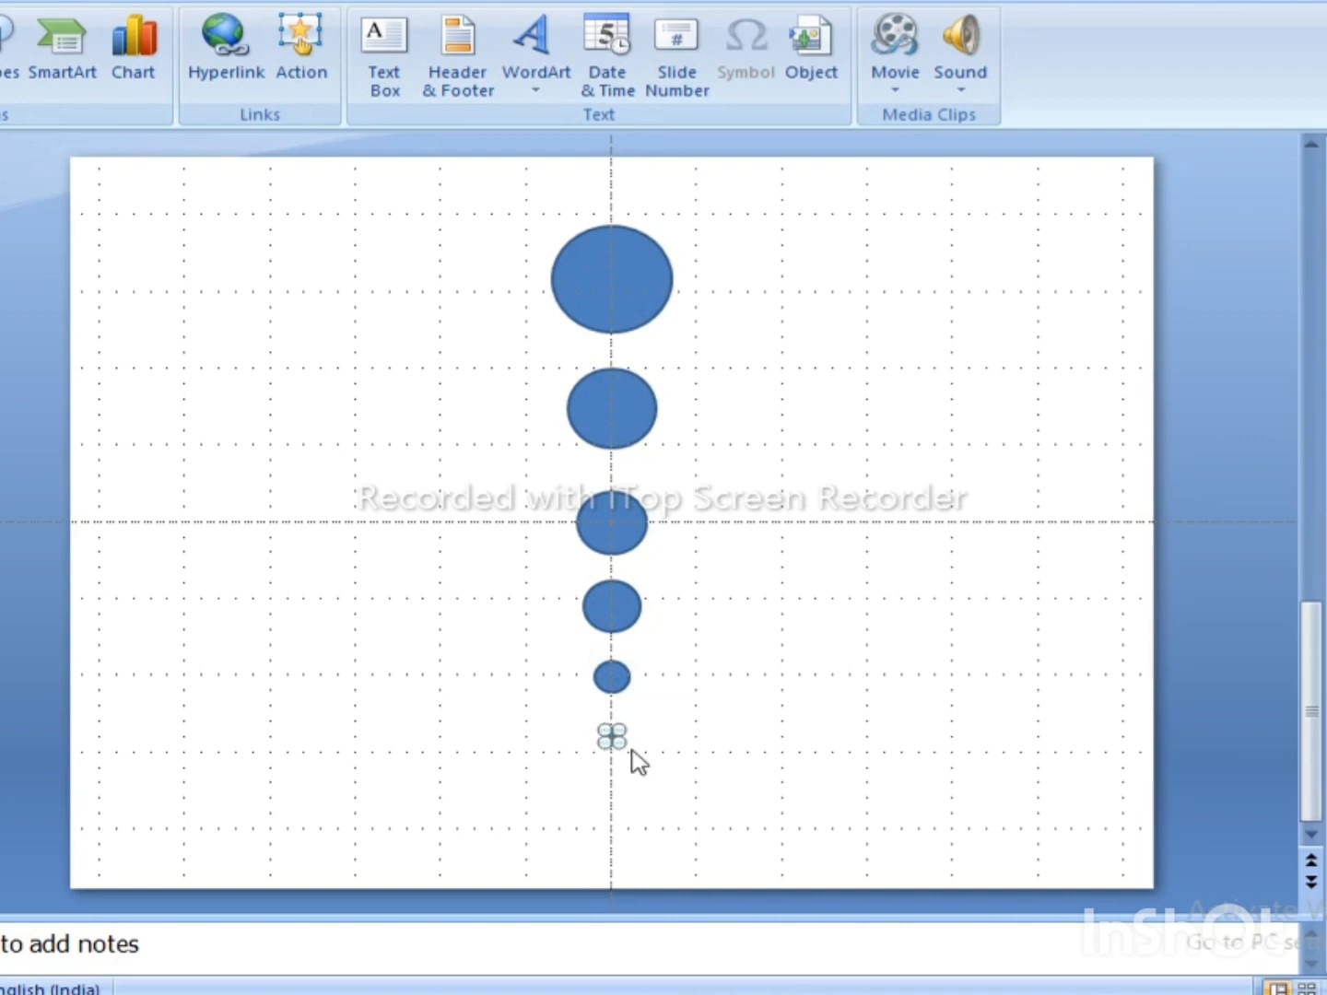
pyautogui.click(697, 758)
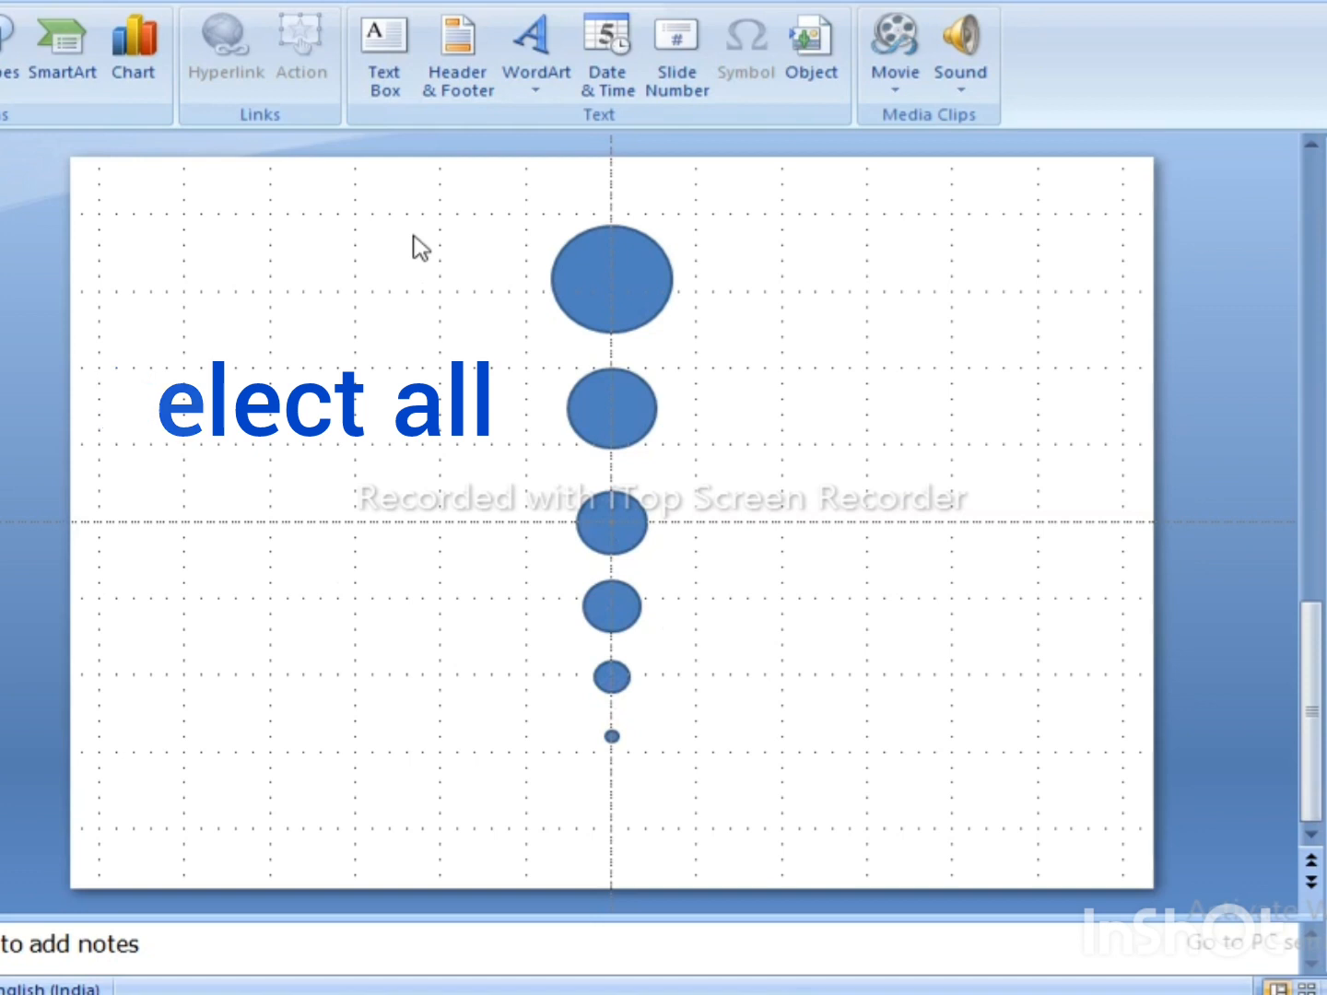
# Step: Select all six circles and apply the orange shape style to them
pyautogui.hotkey('ctrl', 'a')
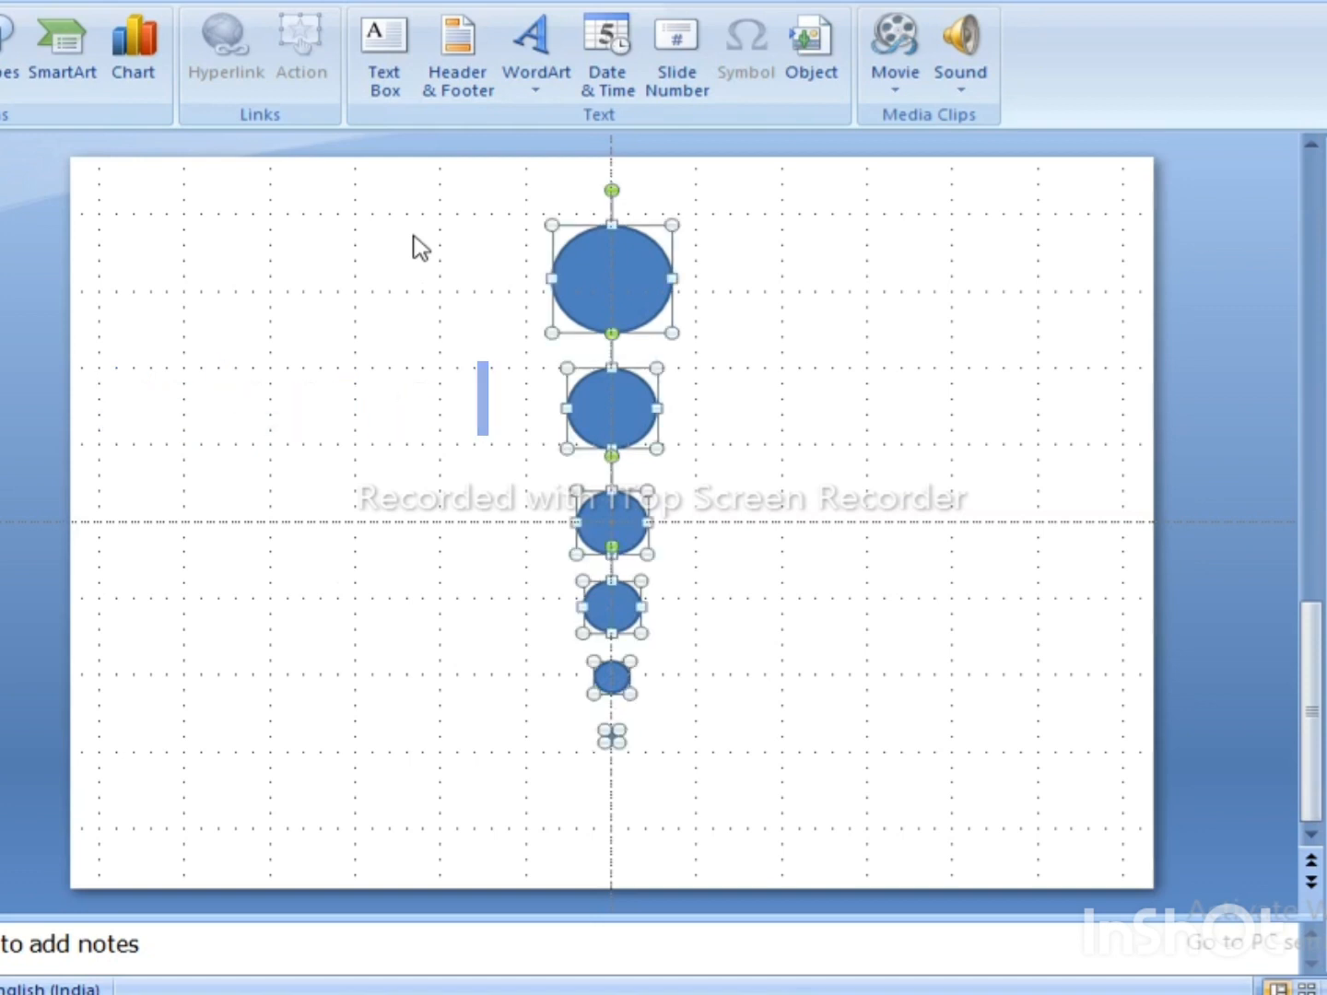
pyautogui.click(540, 3)
pyautogui.click(332, 95)
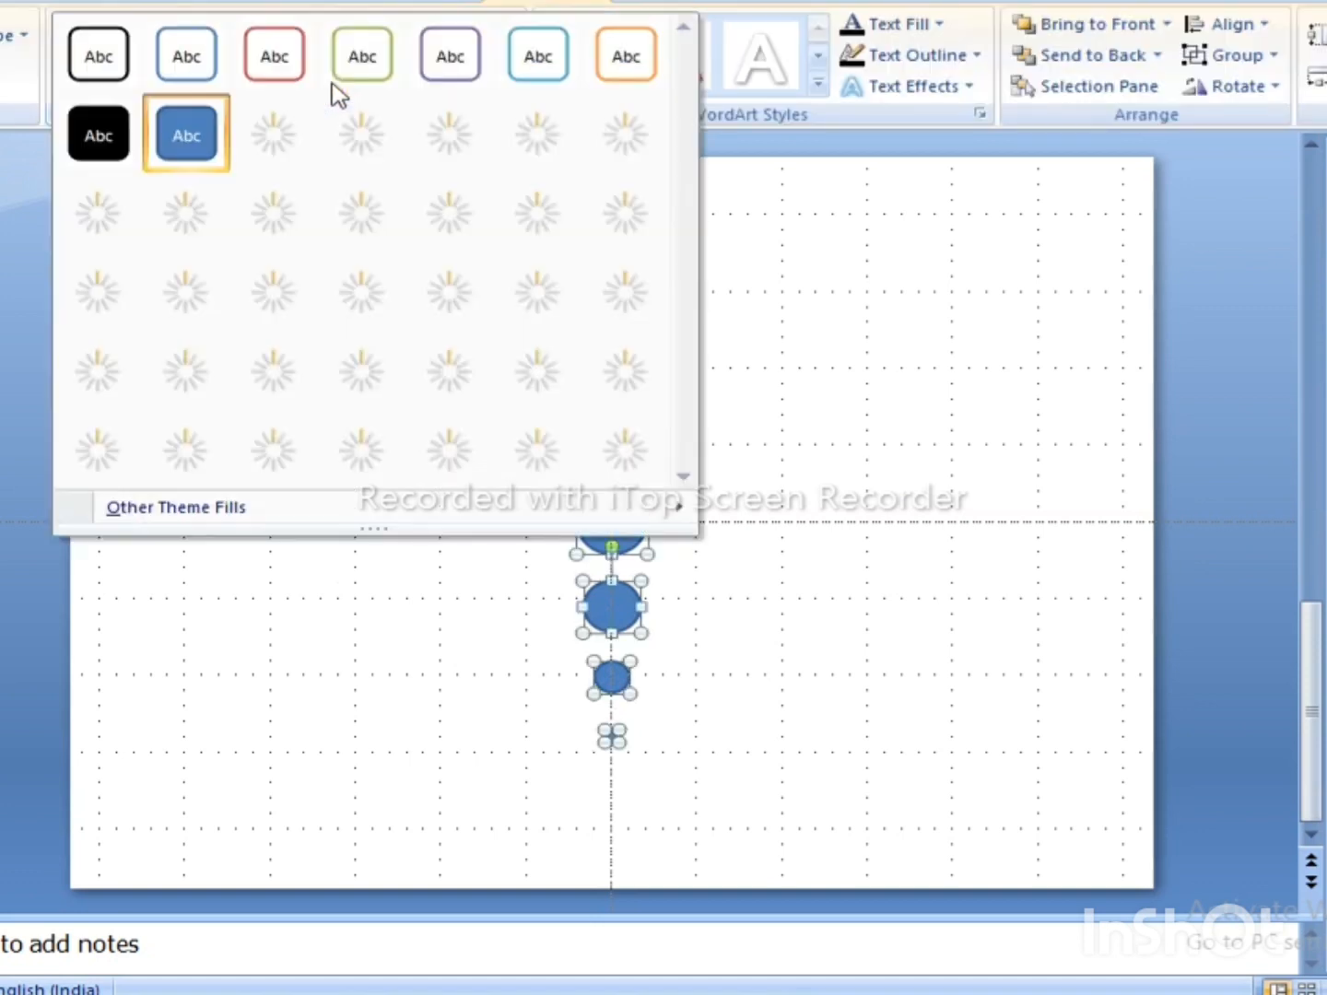
pyautogui.click(94, 451)
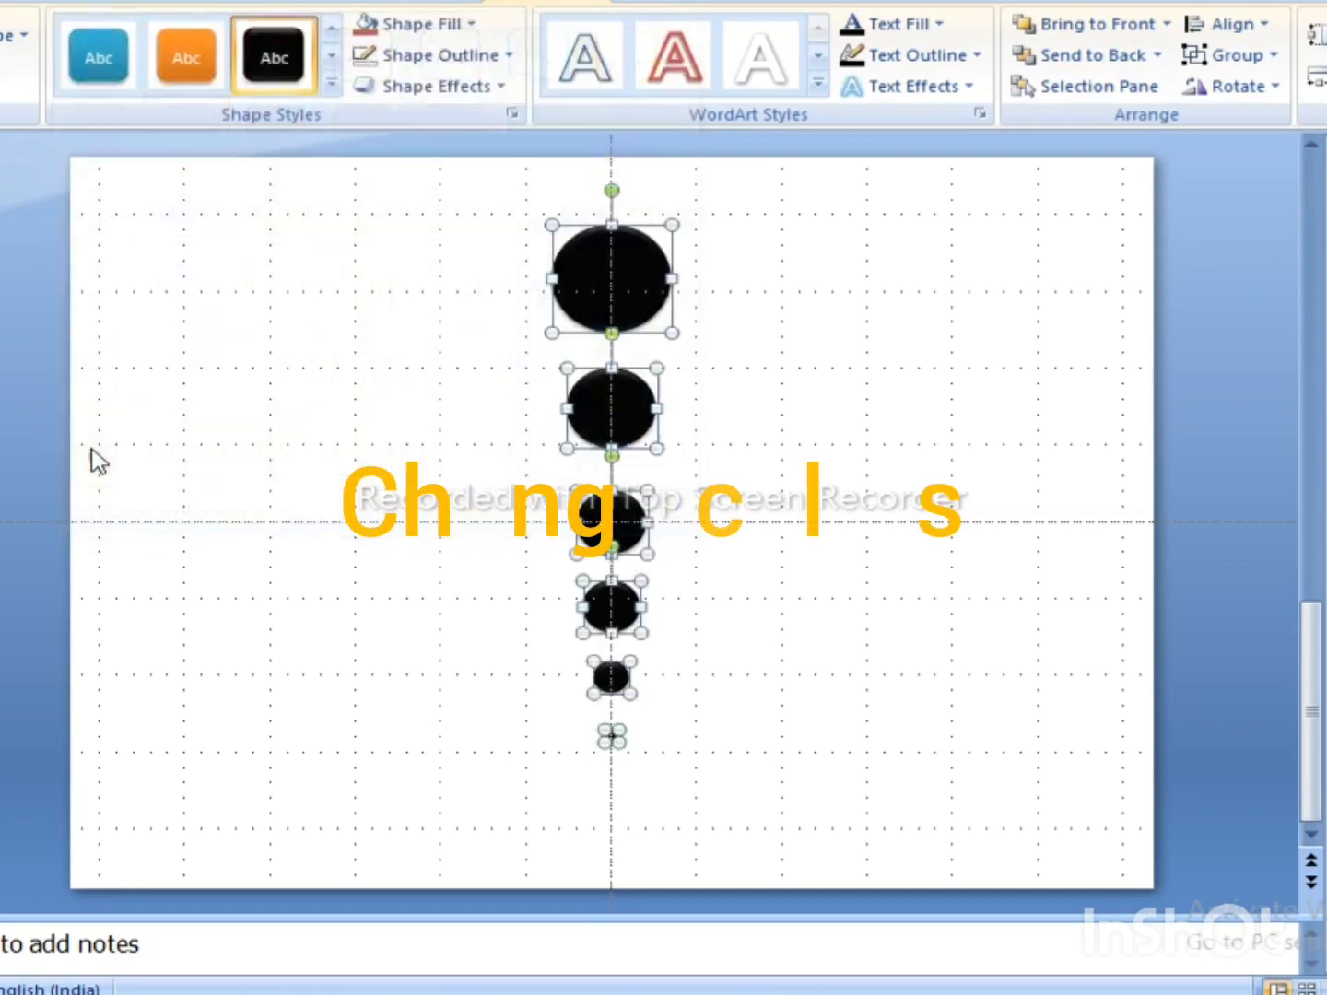
pyautogui.click(187, 66)
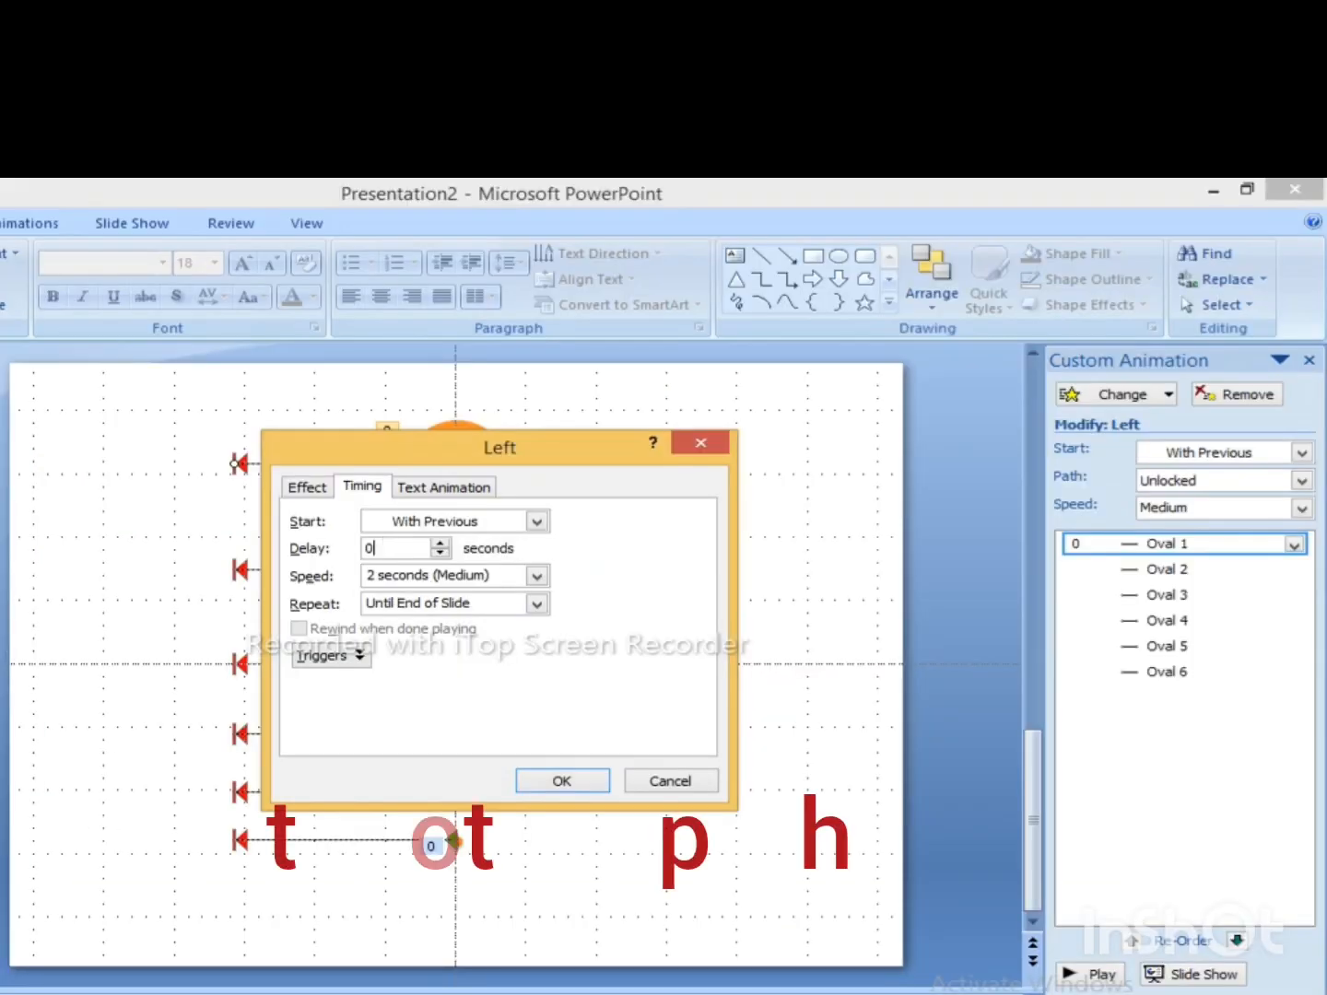
# Step: Set the Left motion path delay to 0.1 seconds for Oval 1 and 0.20 seconds for Oval 2
pyautogui.write('.1')
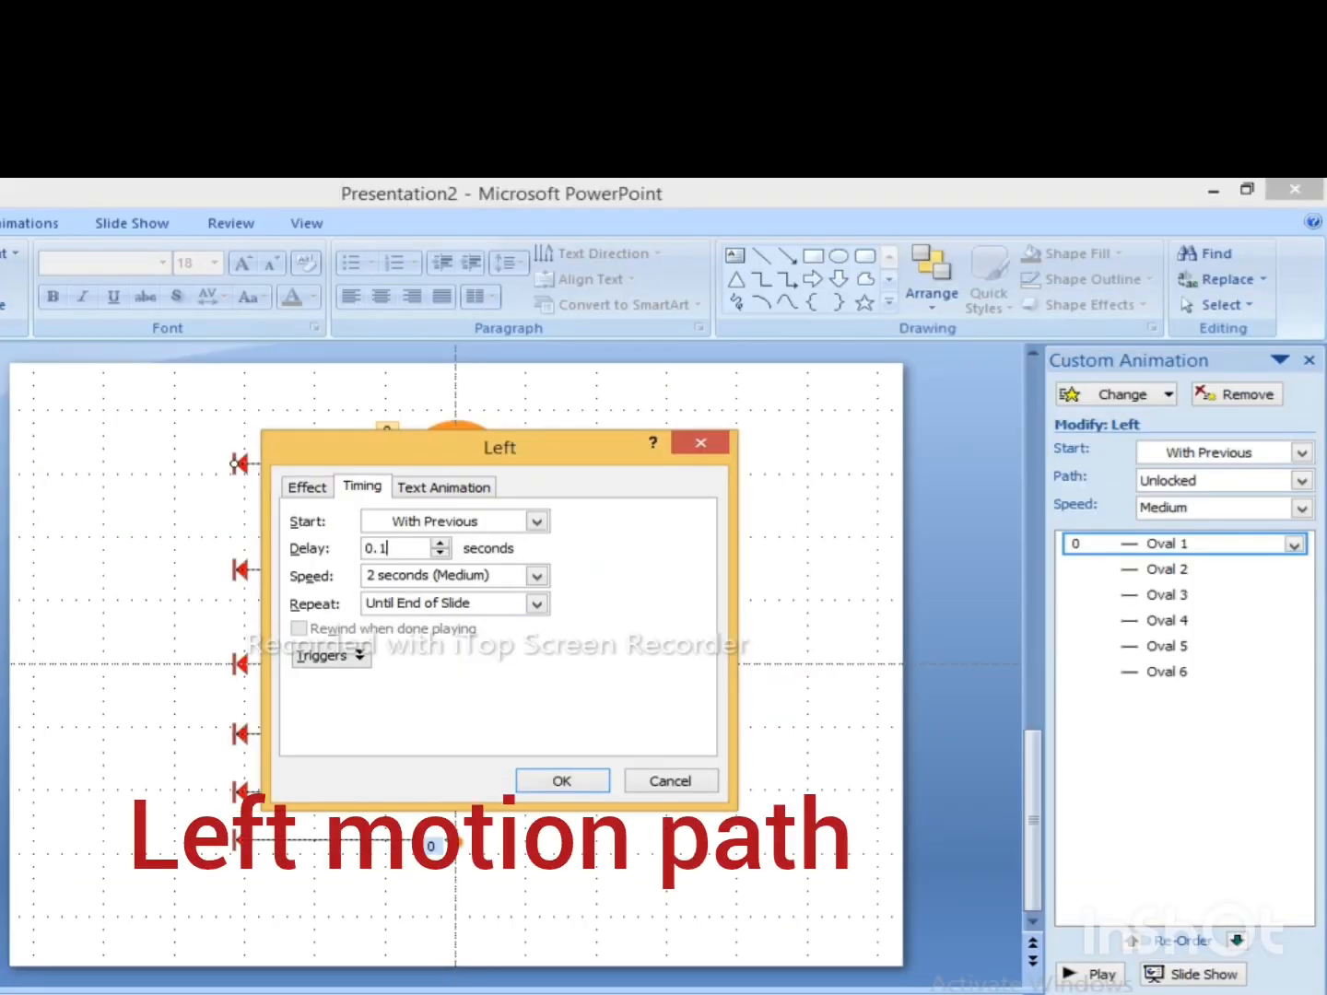
pyautogui.click(561, 782)
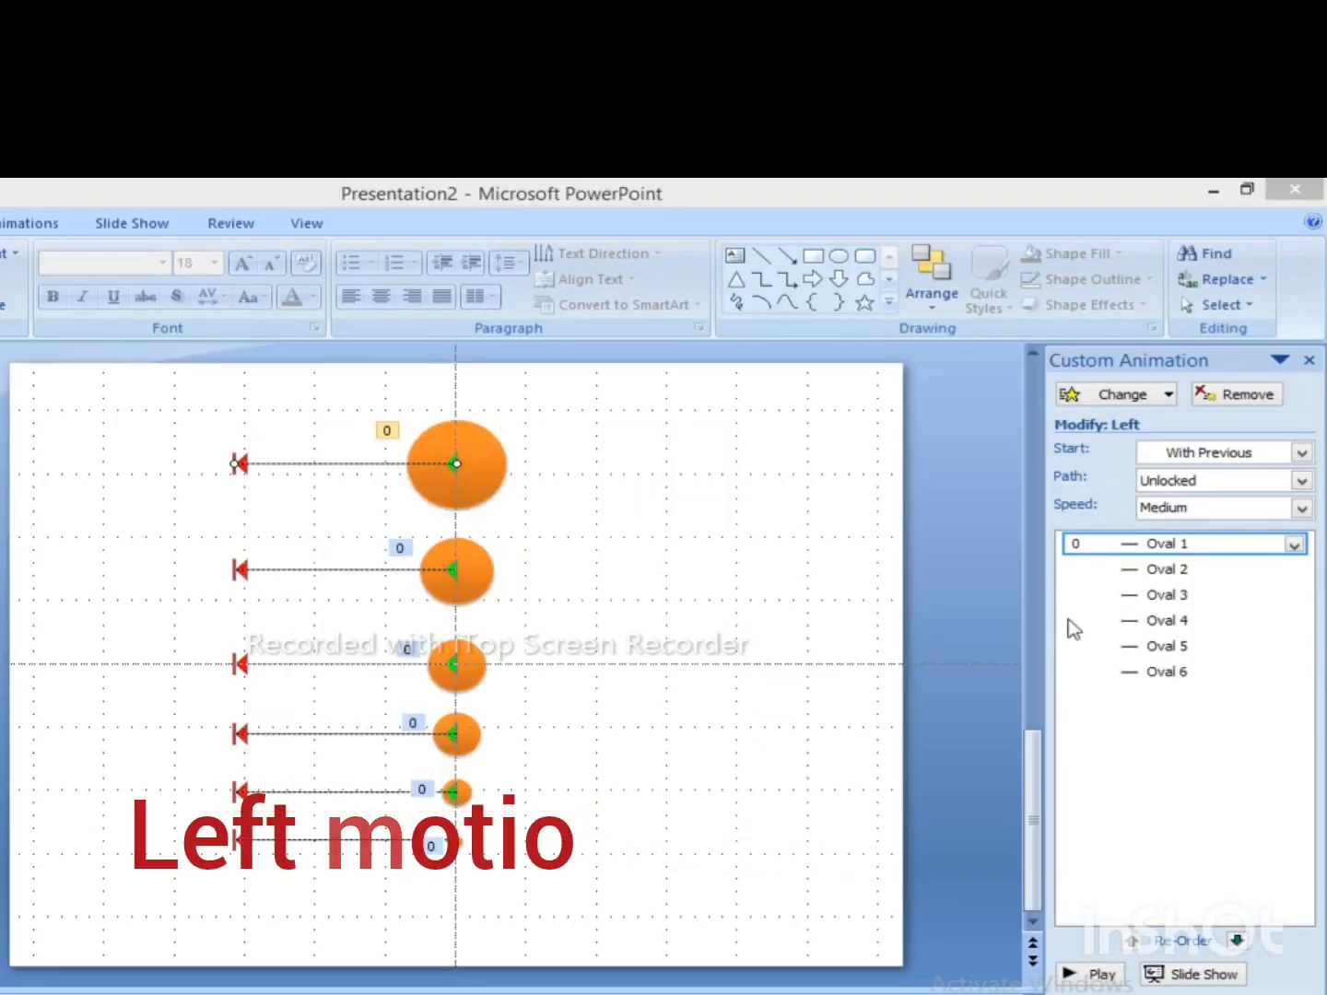
pyautogui.click(1235, 570)
pyautogui.click(1293, 571)
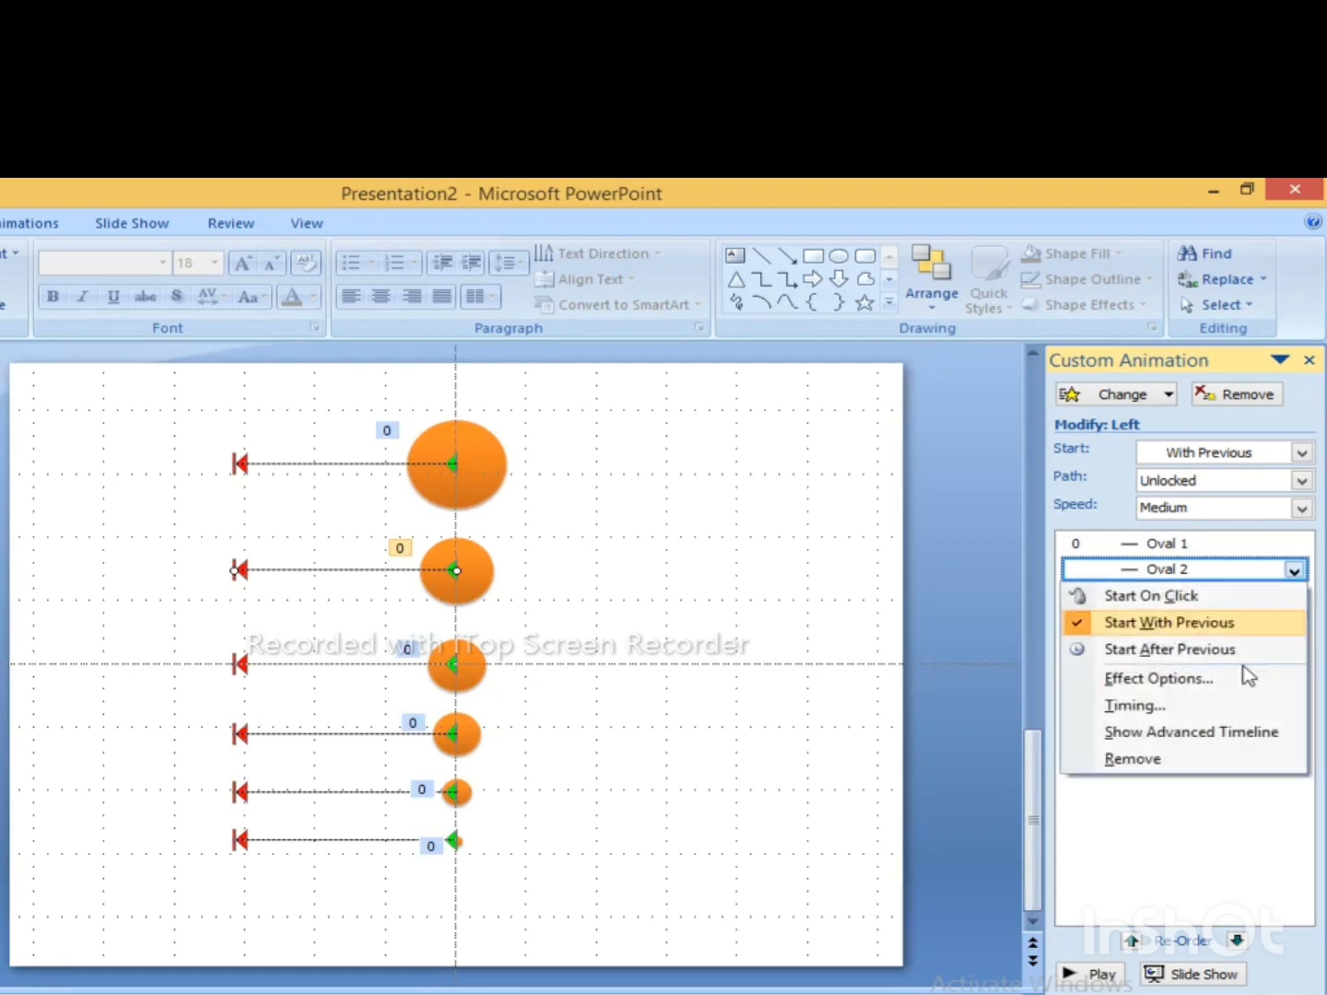
pyautogui.click(1150, 708)
pyautogui.click(389, 547)
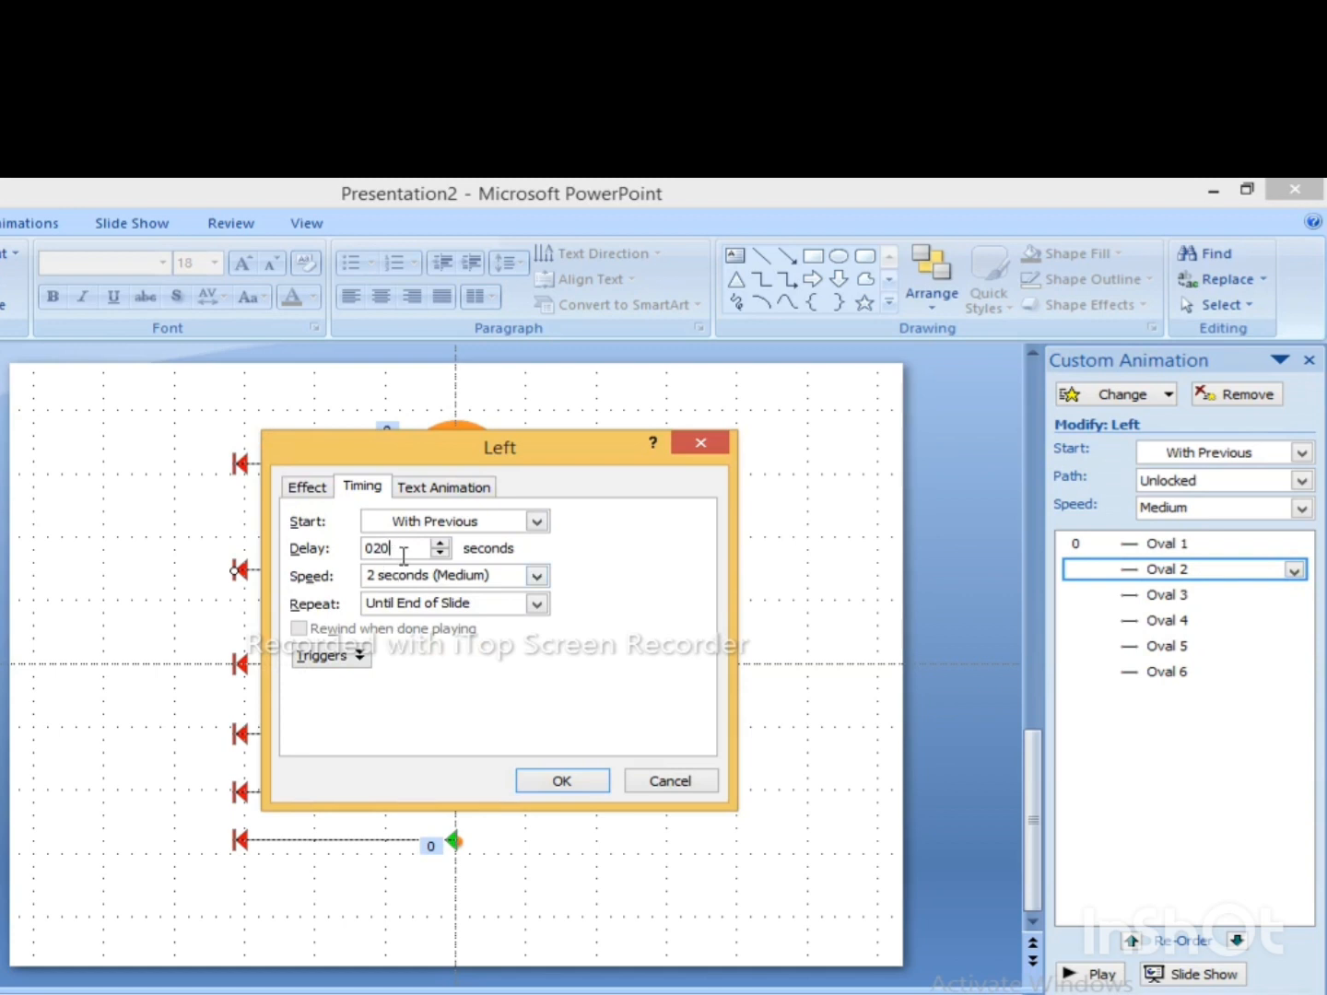
pyautogui.press('BackSpace')
pyautogui.press('BackSpace')
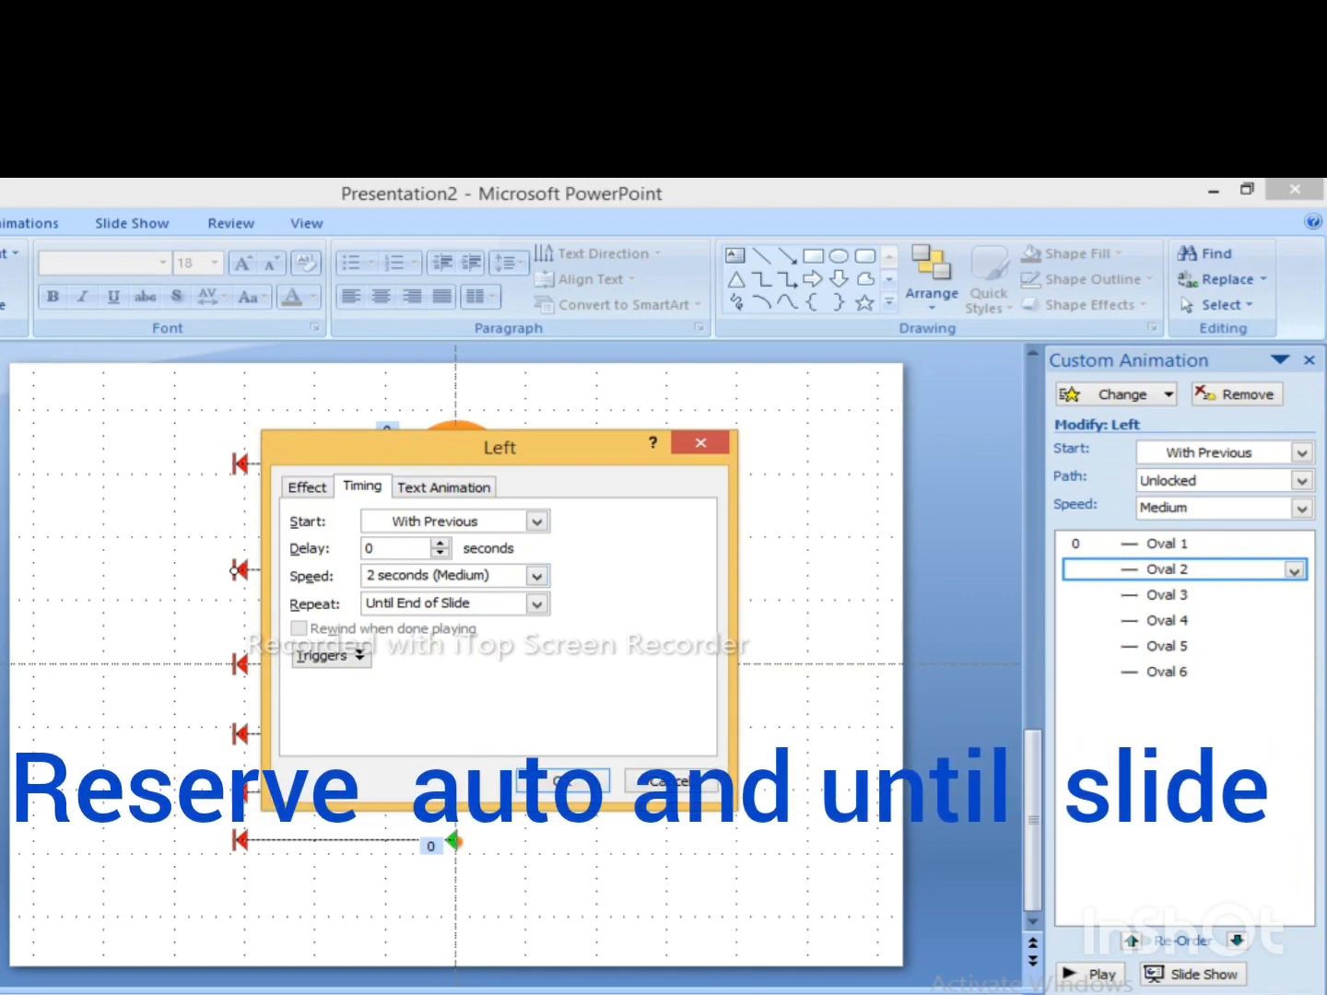
pyautogui.write('.20')
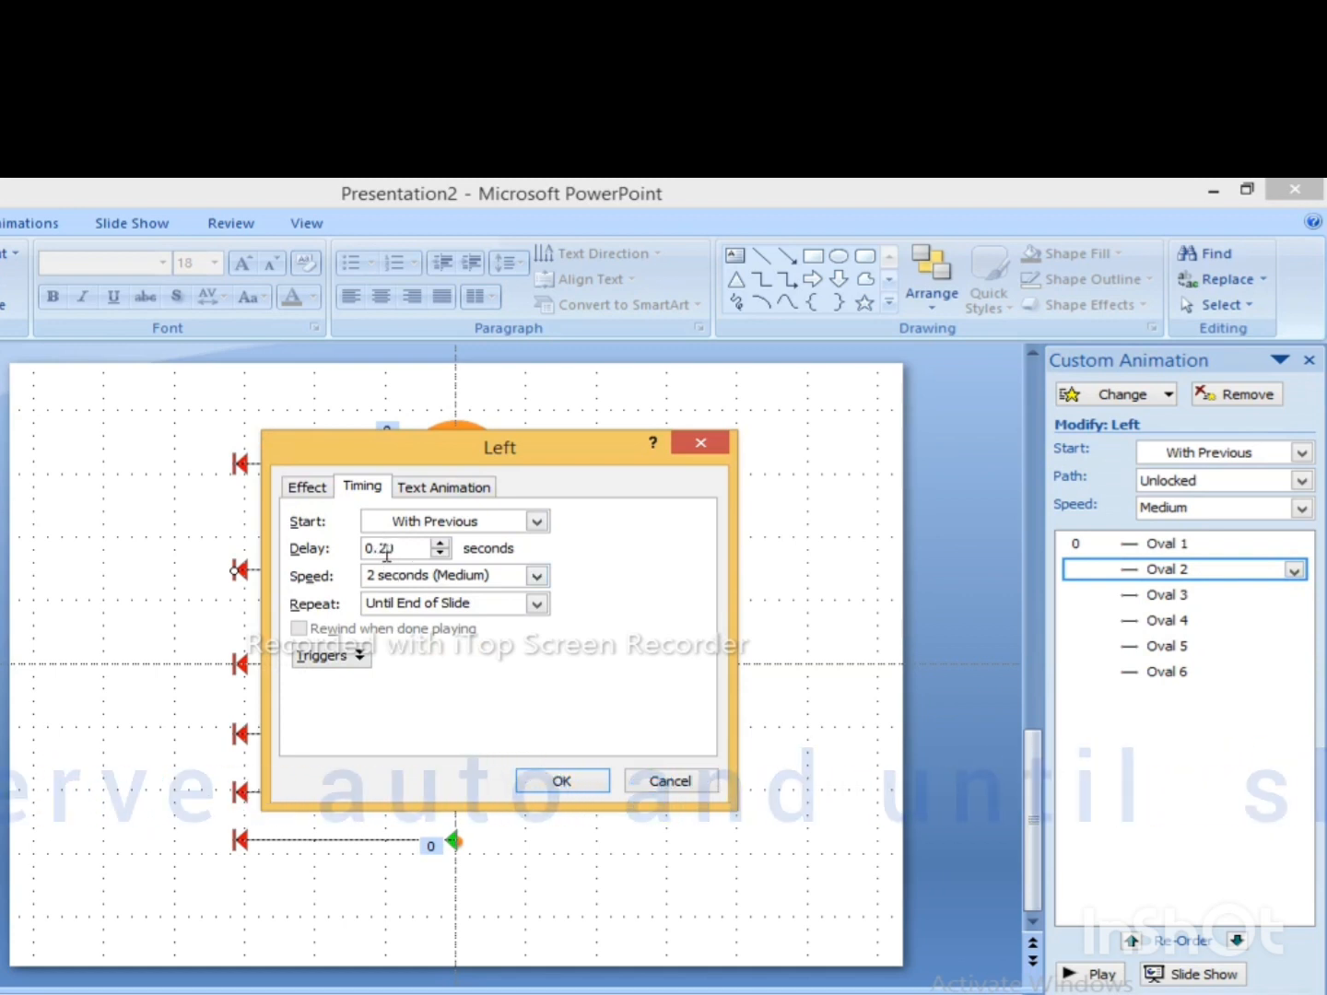
pyautogui.click(571, 783)
# Step: Set the Left motion path delay for Oval 3 to 0.3 seconds
pyautogui.click(1199, 593)
pyautogui.click(1293, 596)
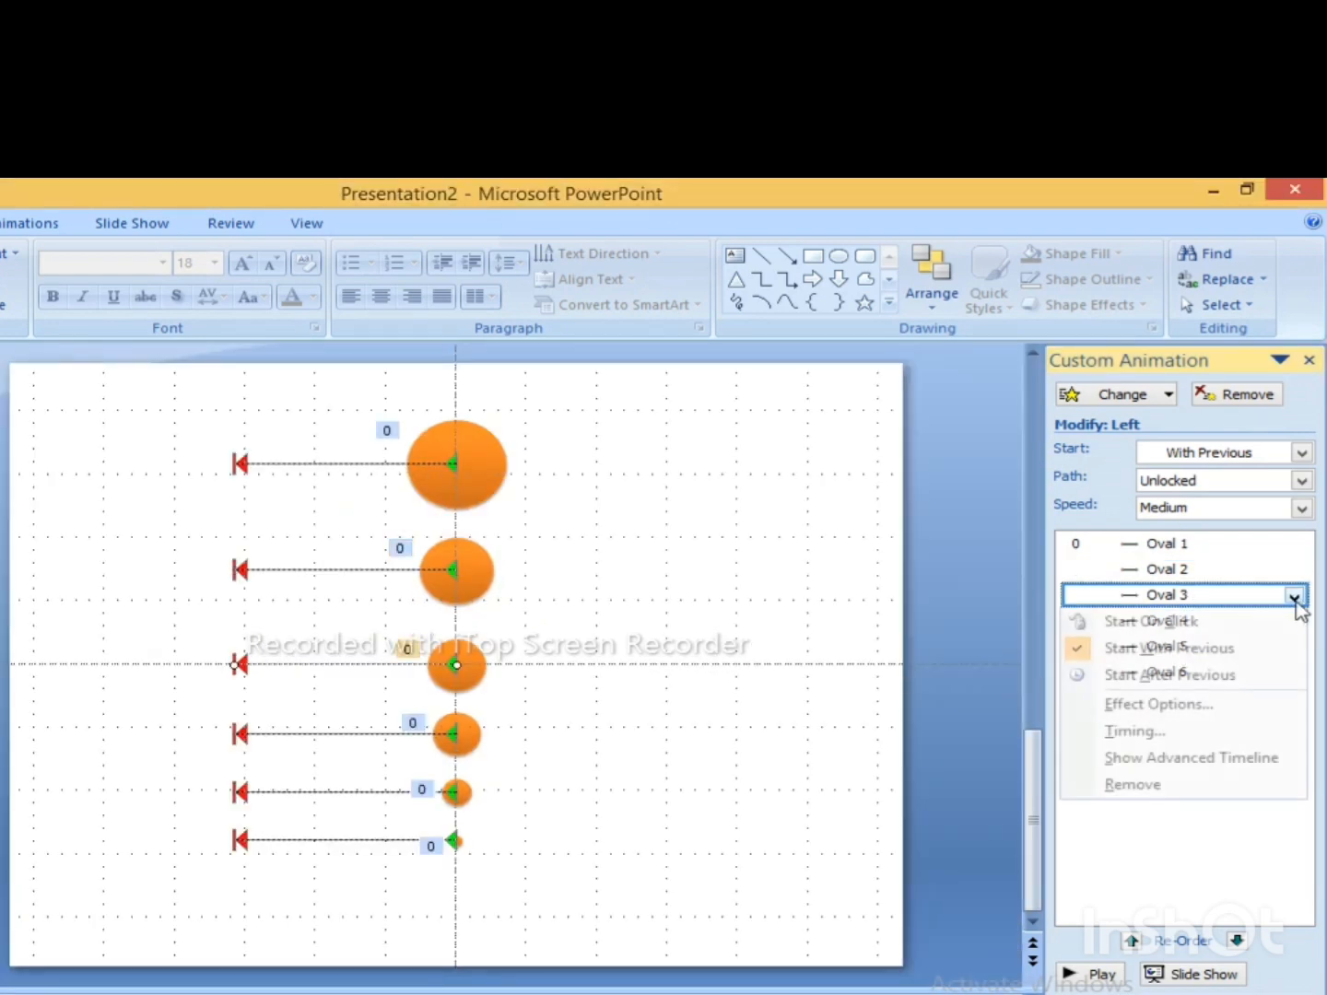
pyautogui.click(1128, 730)
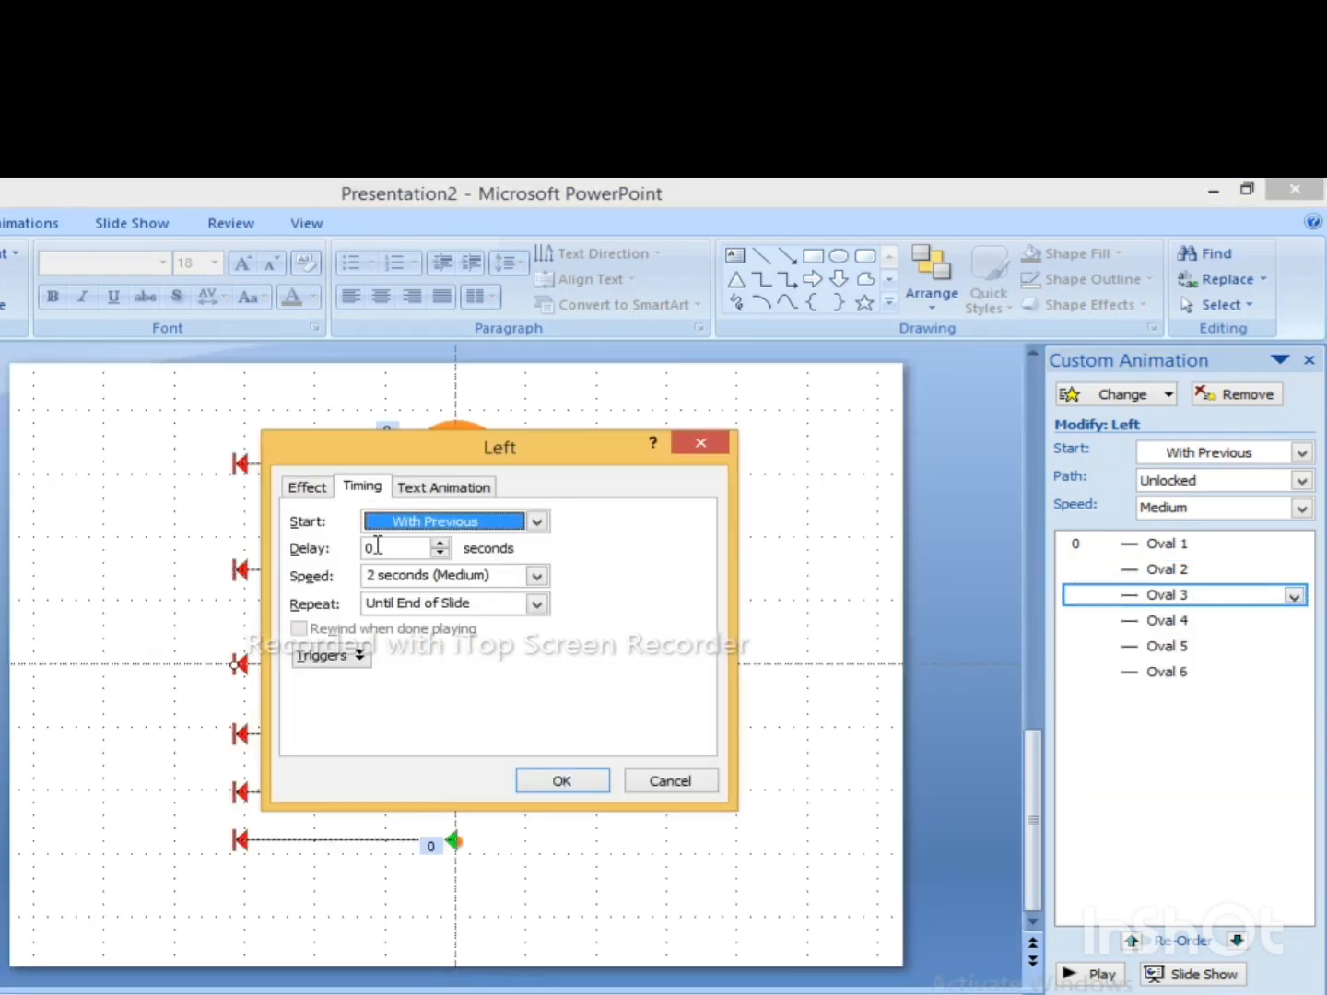
pyautogui.click(378, 548)
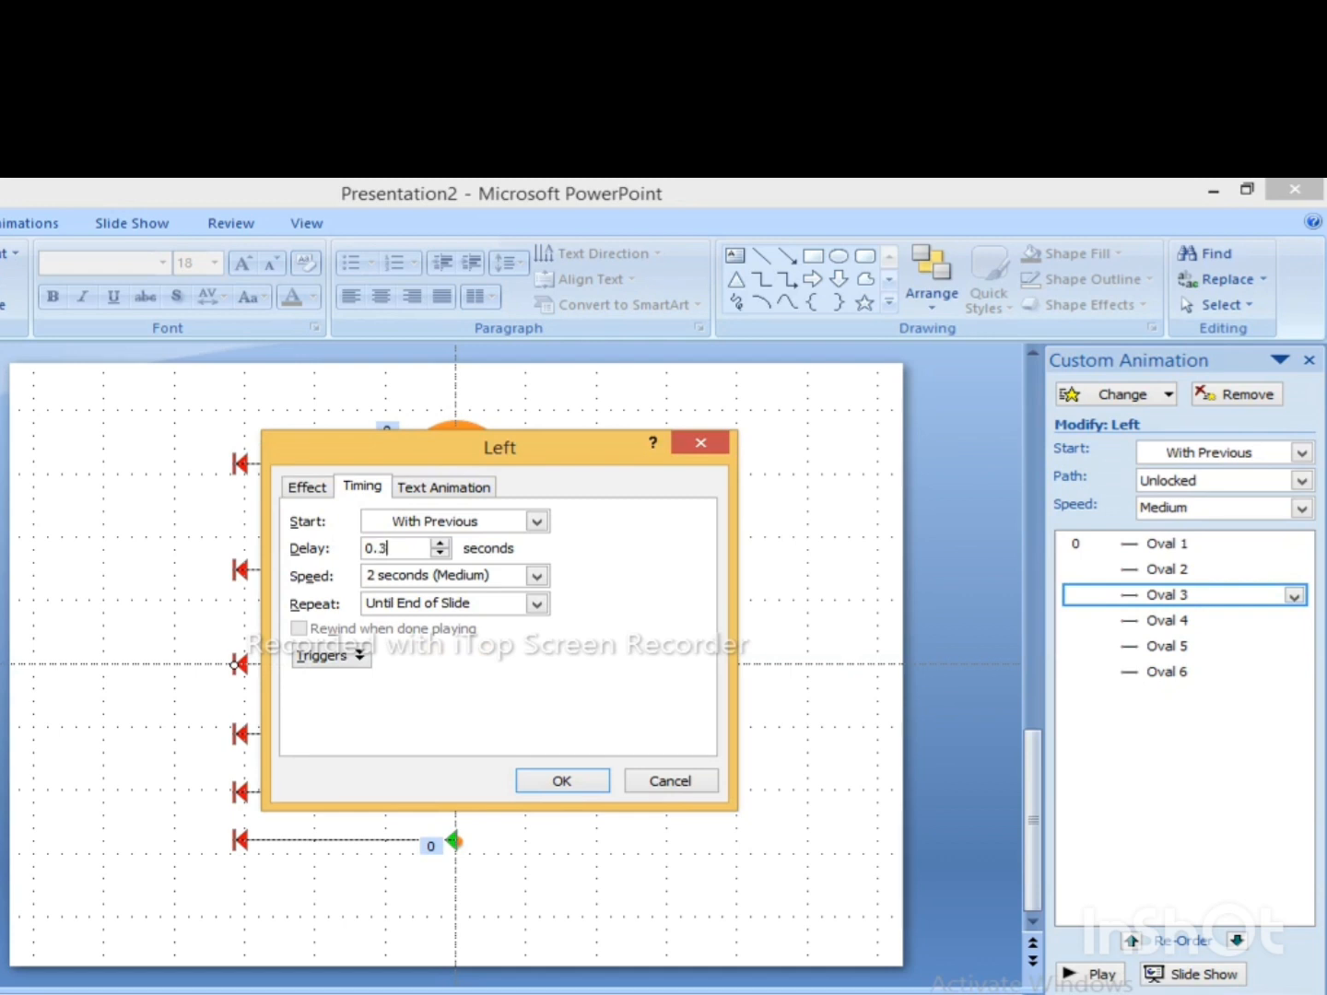
pyautogui.click(553, 783)
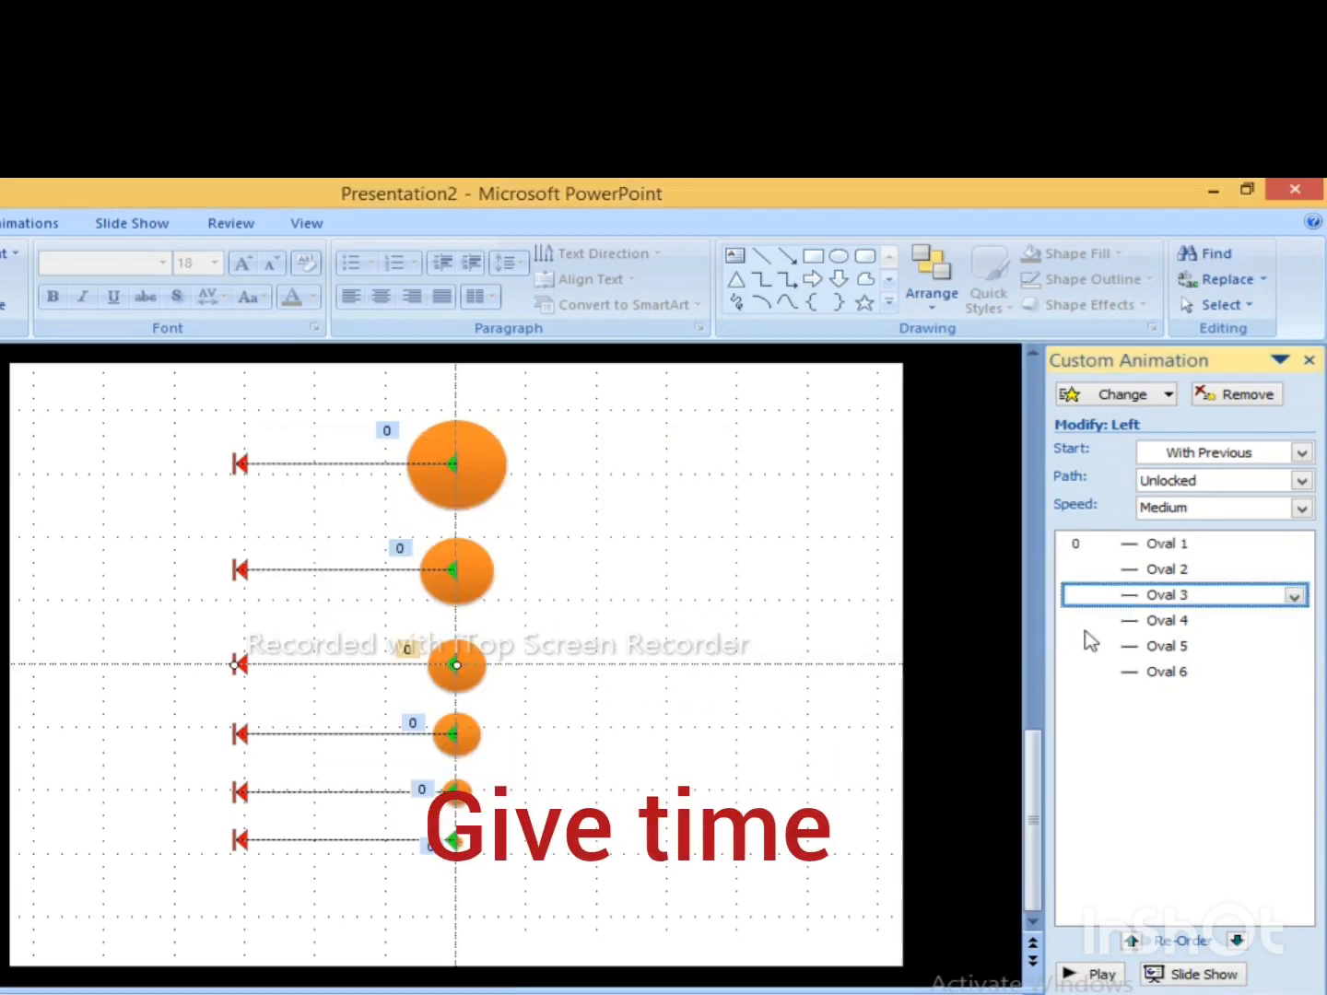
# Step: Set the Left motion path delay for Oval 4 to 0.4 seconds
pyautogui.click(1267, 621)
pyautogui.click(1294, 620)
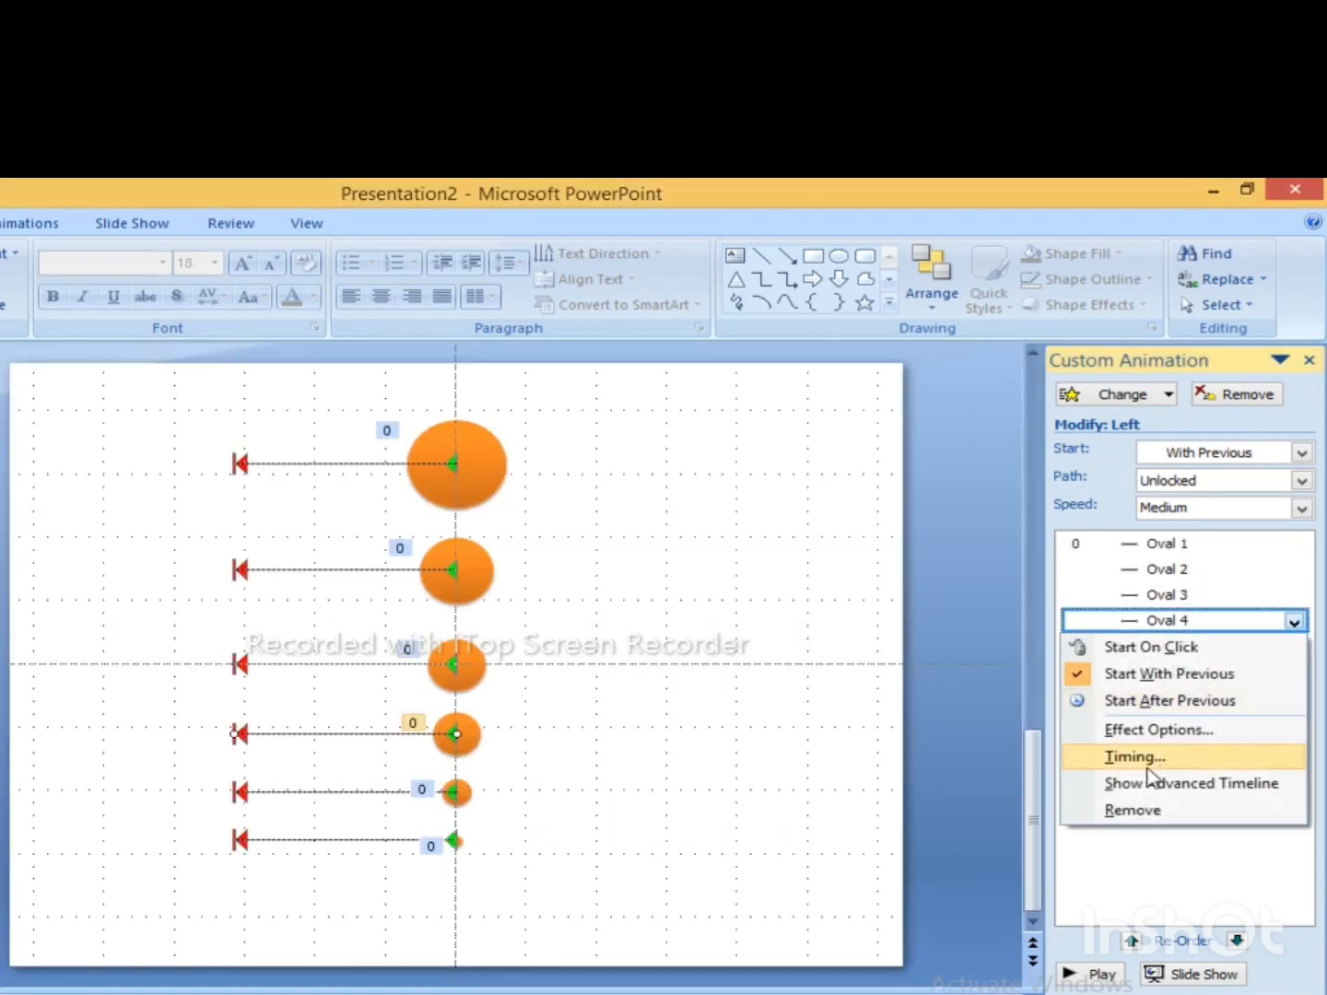
pyautogui.click(1118, 758)
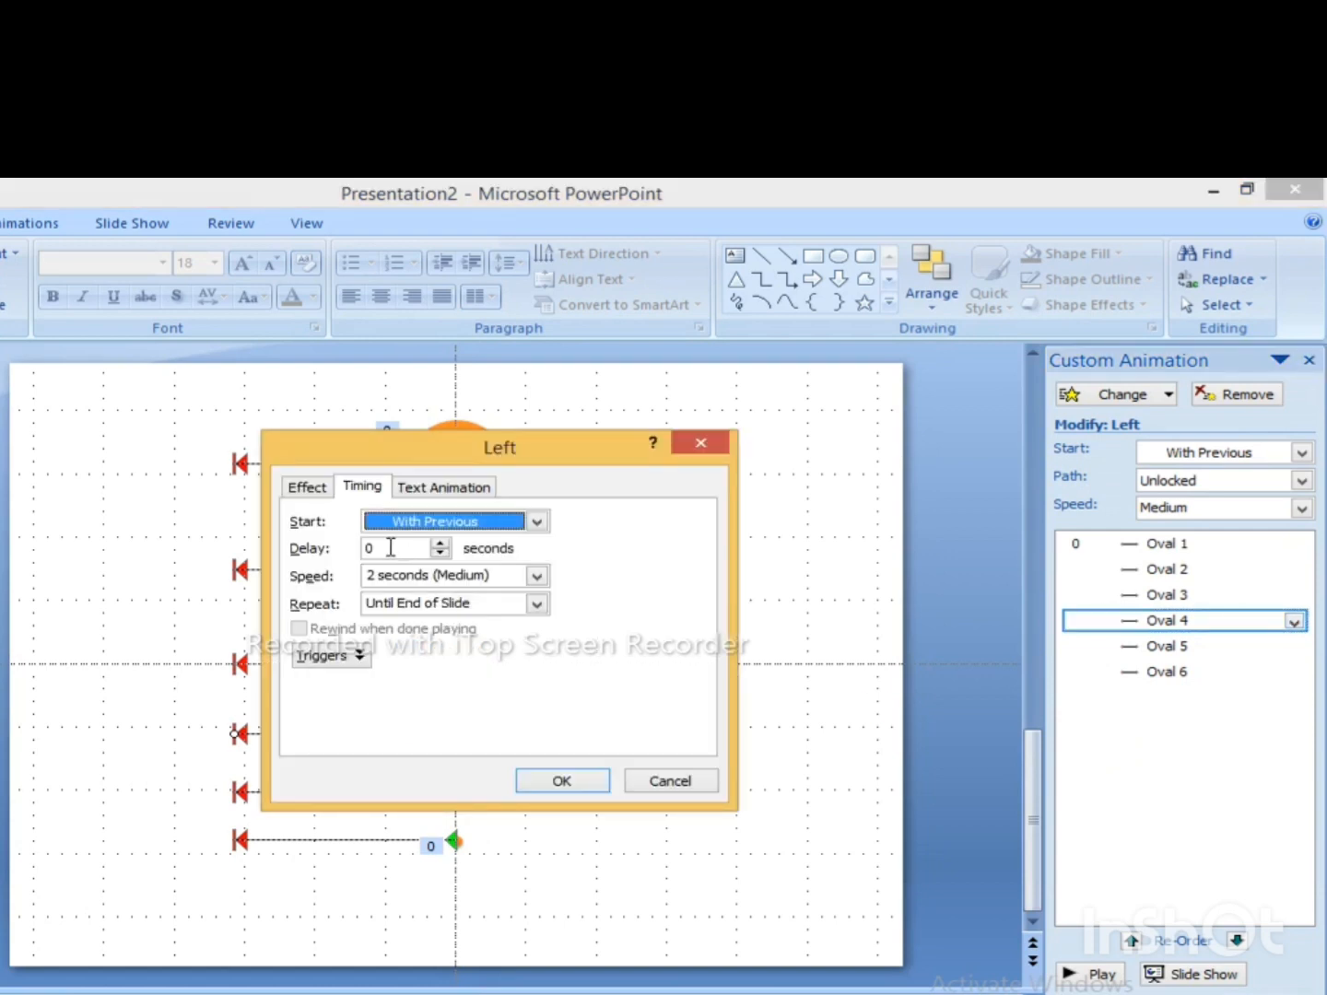
pyautogui.click(391, 547)
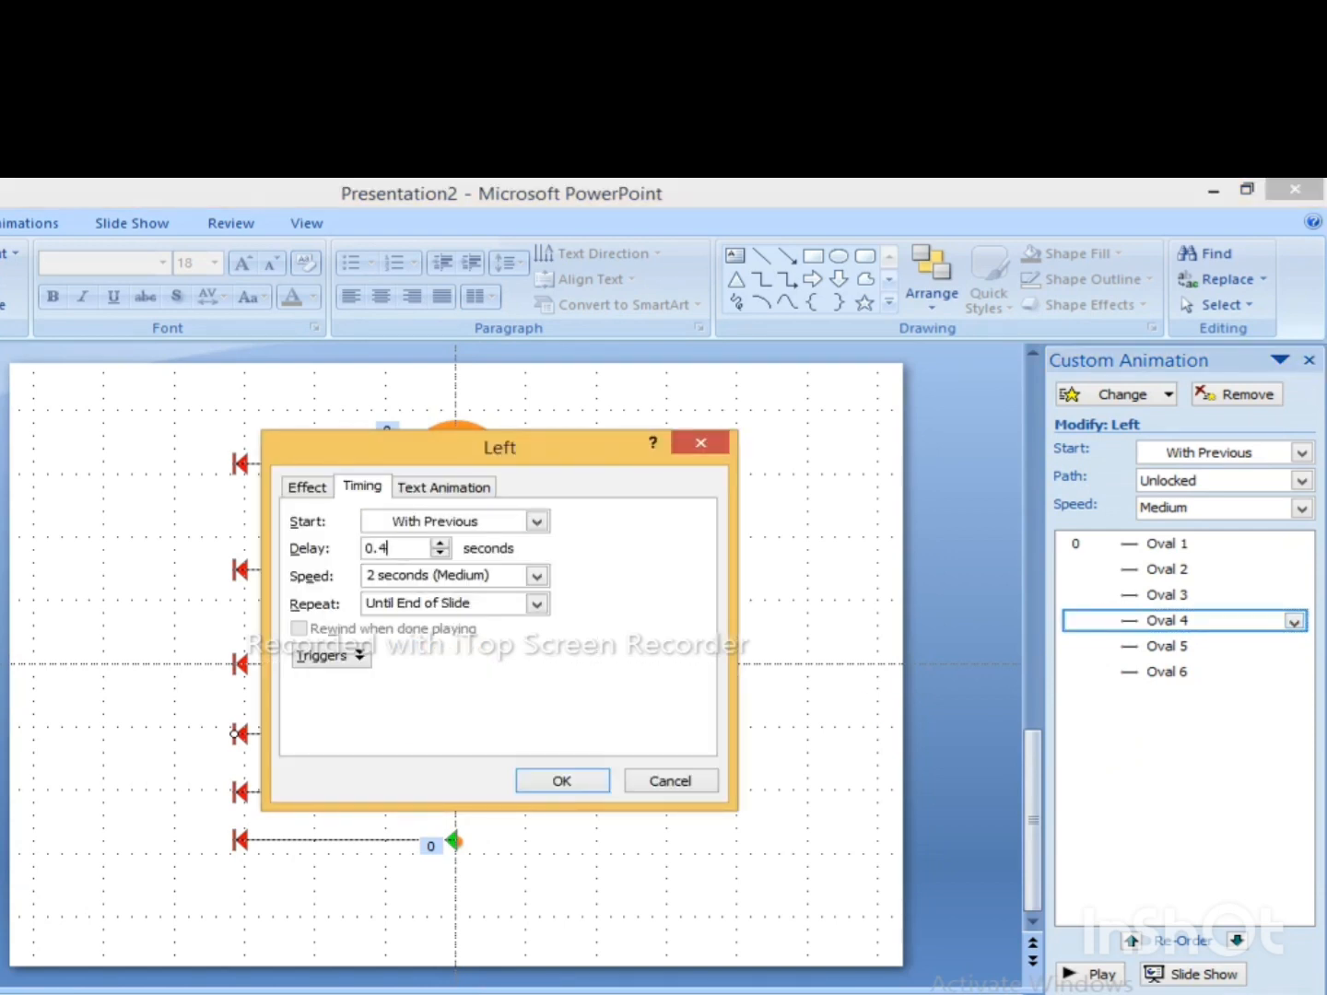
pyautogui.click(560, 781)
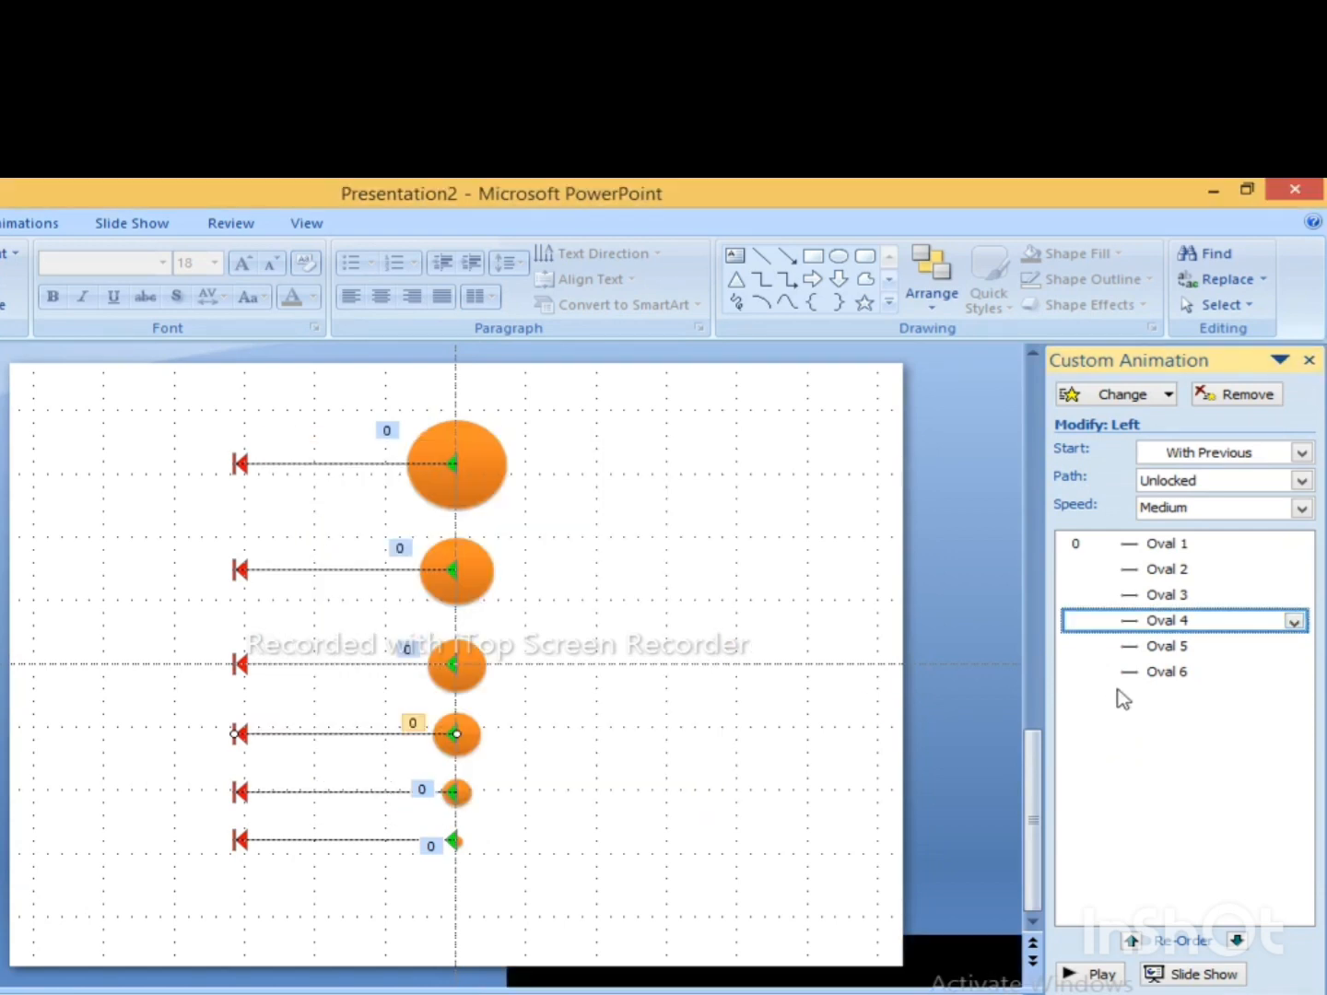
# Step: Set the Left motion path delay for Oval 5 to 0.50 seconds
pyautogui.click(1198, 646)
pyautogui.click(1266, 591)
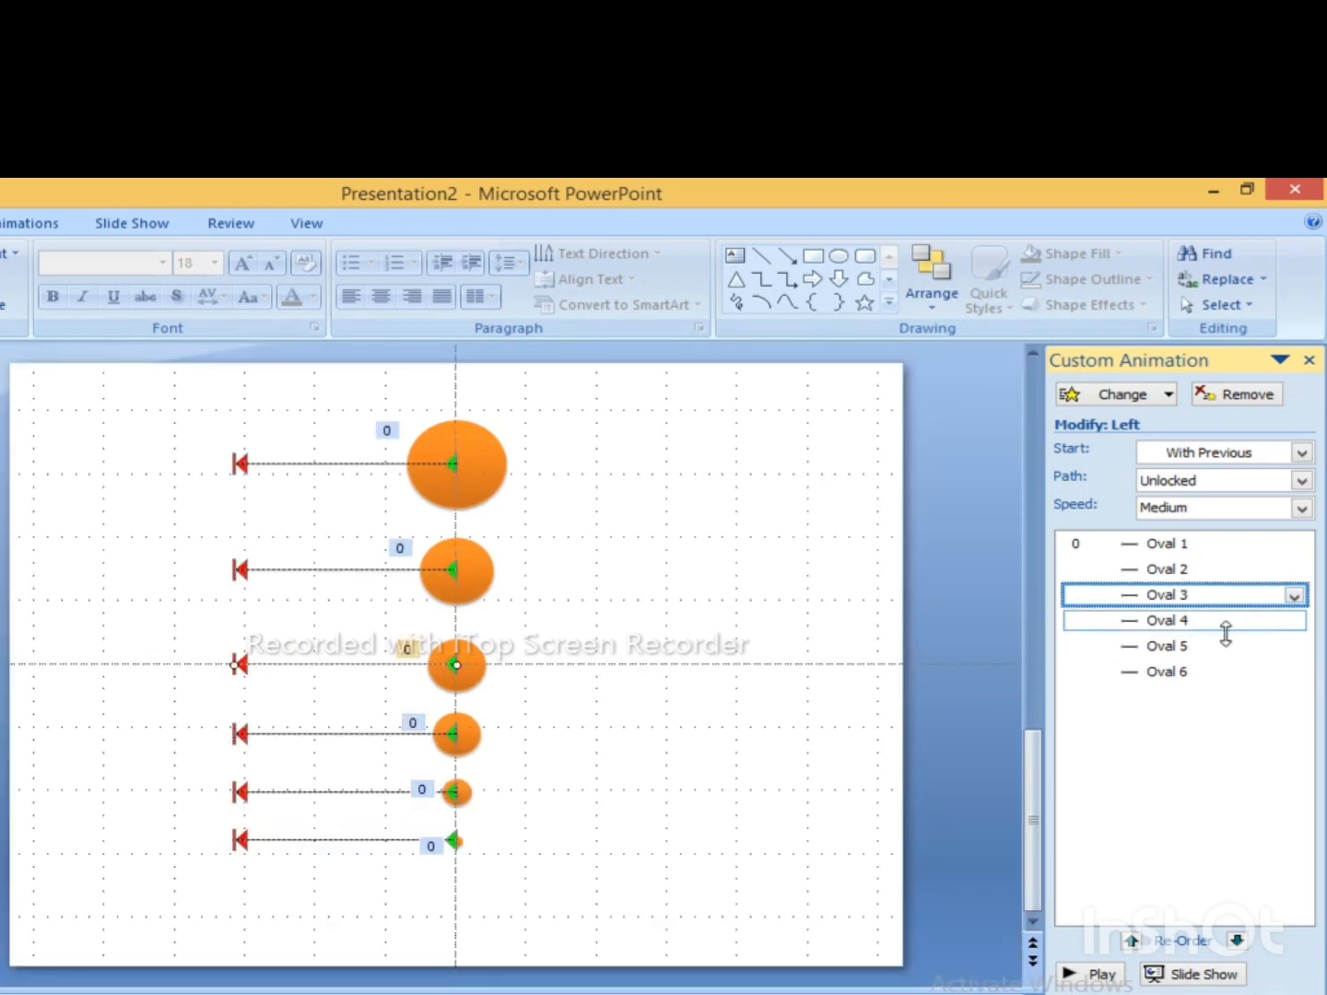
pyautogui.click(1208, 645)
pyautogui.click(1295, 647)
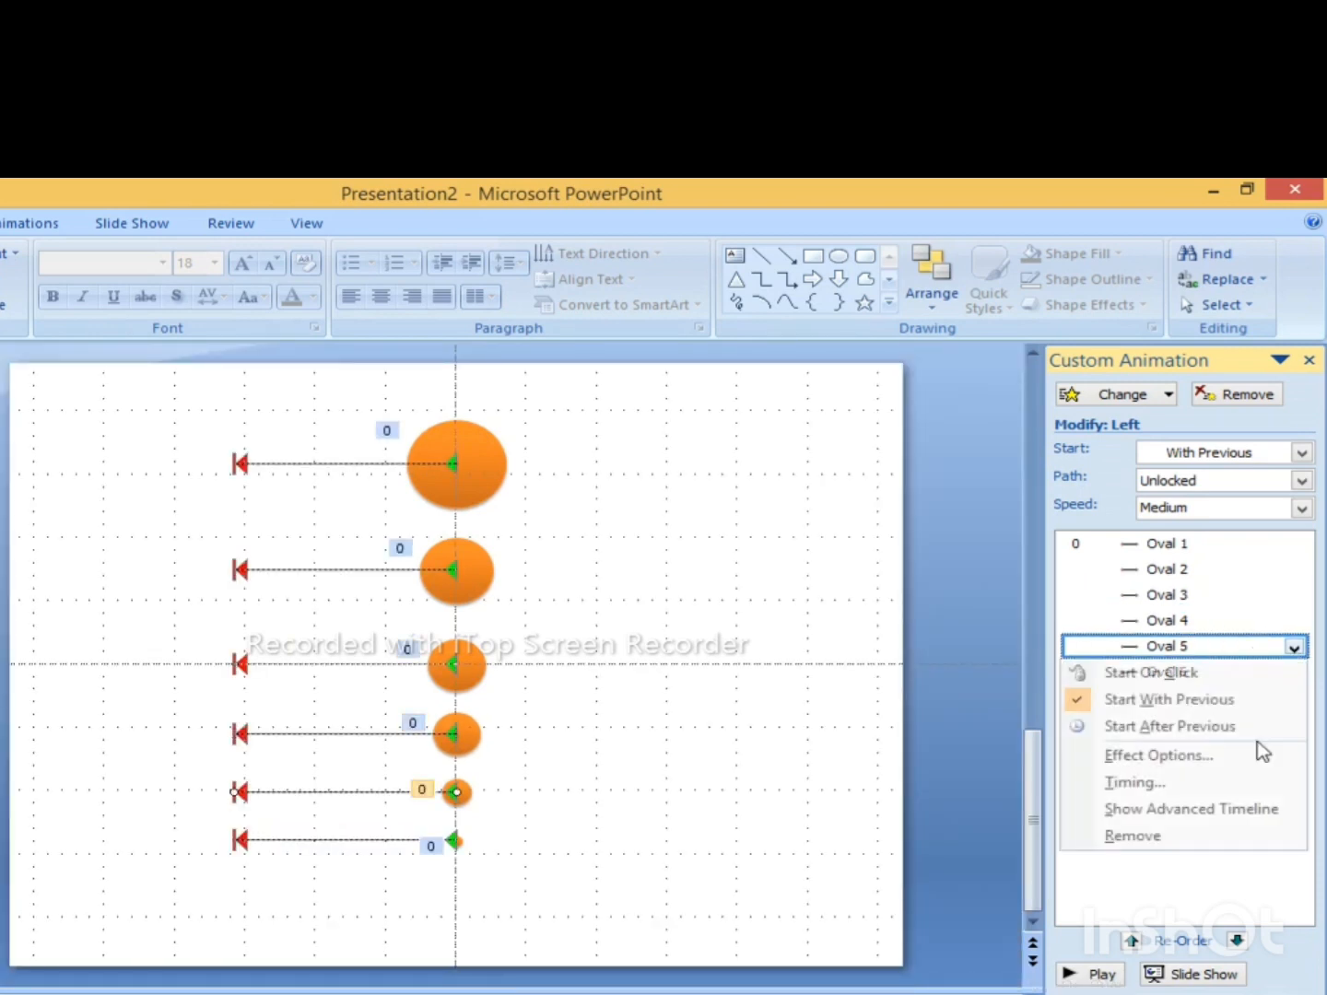
pyautogui.click(1176, 784)
pyautogui.click(390, 547)
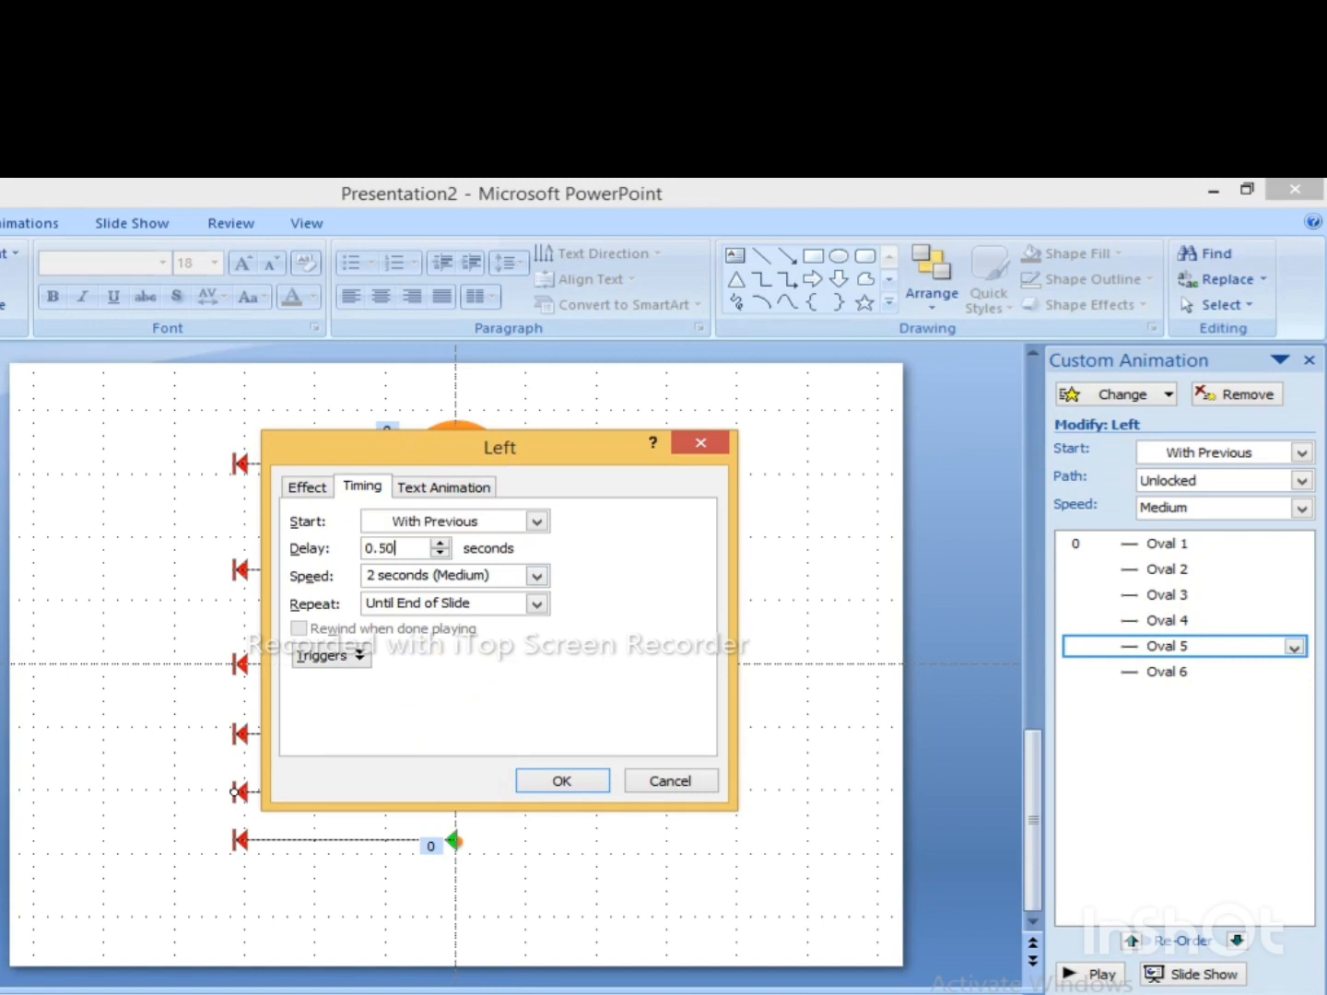
pyautogui.click(573, 785)
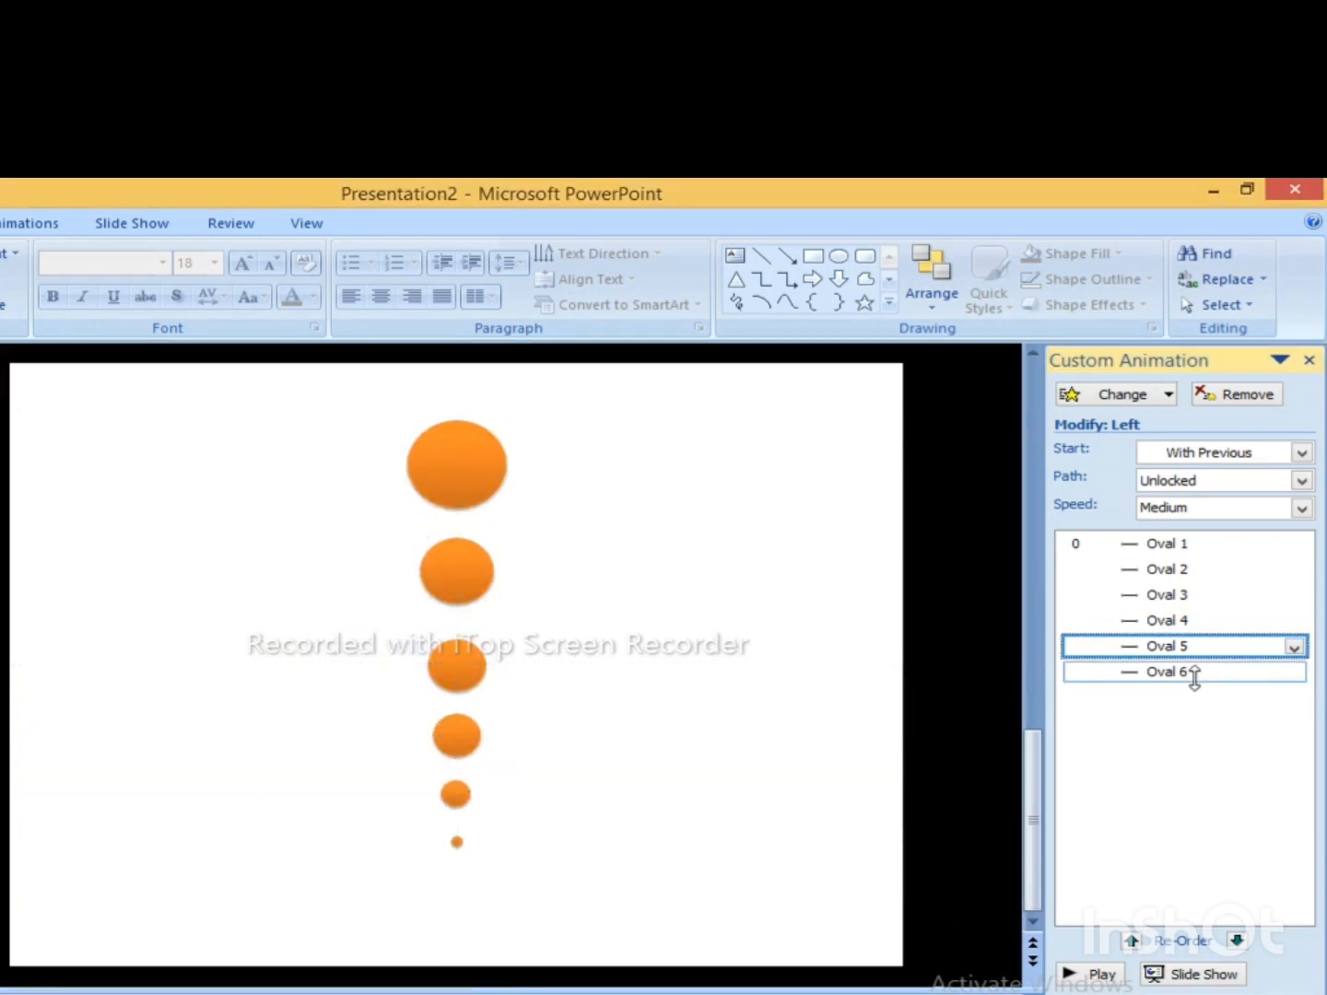
# Step: Set the Left motion path delay for Oval 6 to 0.60 seconds and preview the slide's animations
pyautogui.click(1272, 676)
pyautogui.click(1293, 674)
pyautogui.click(1129, 808)
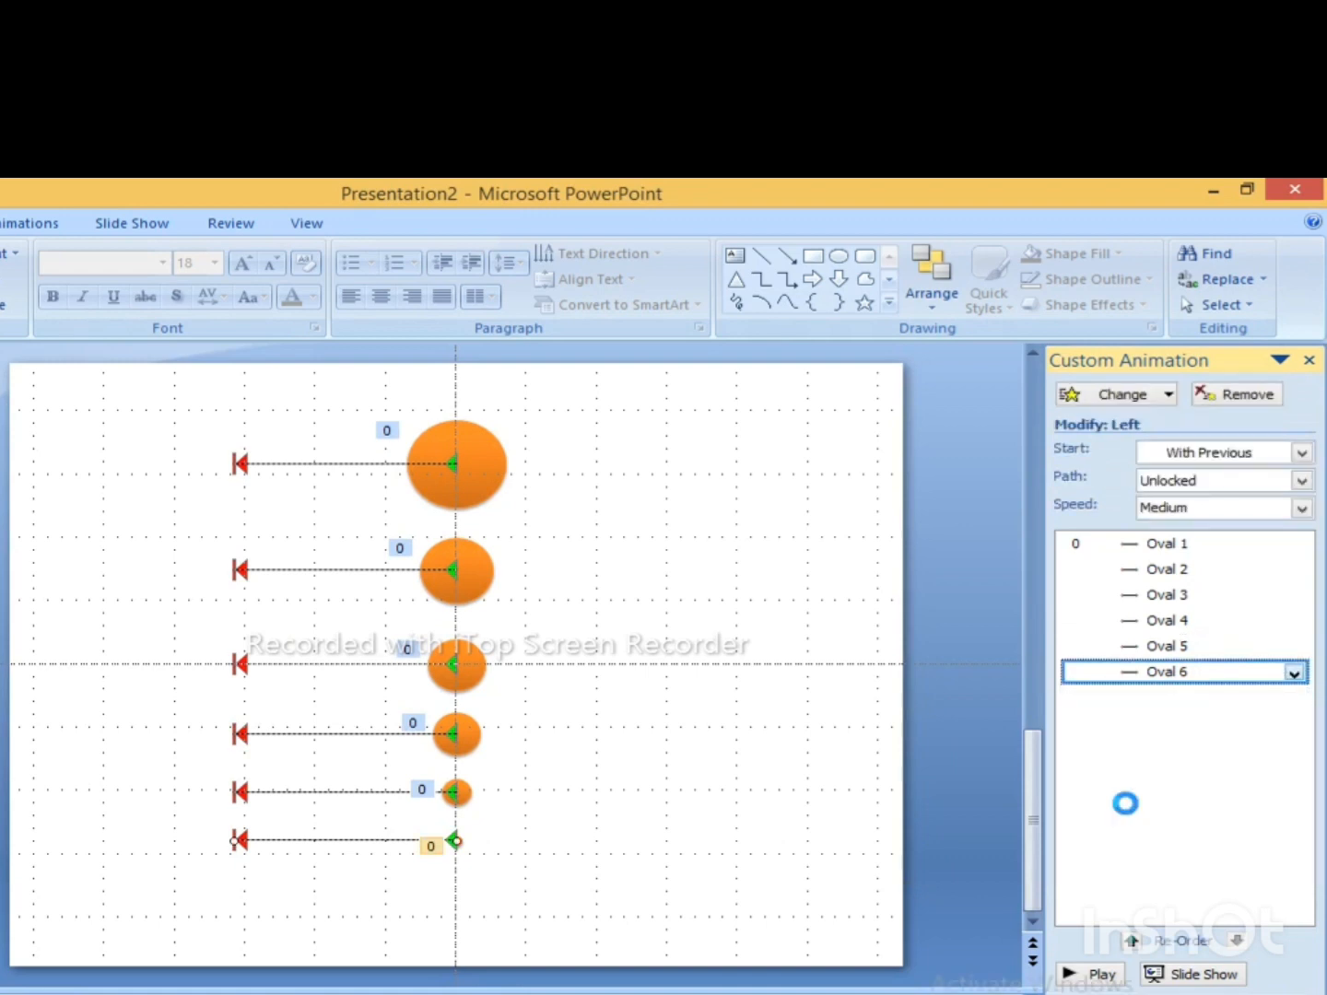
pyautogui.click(383, 549)
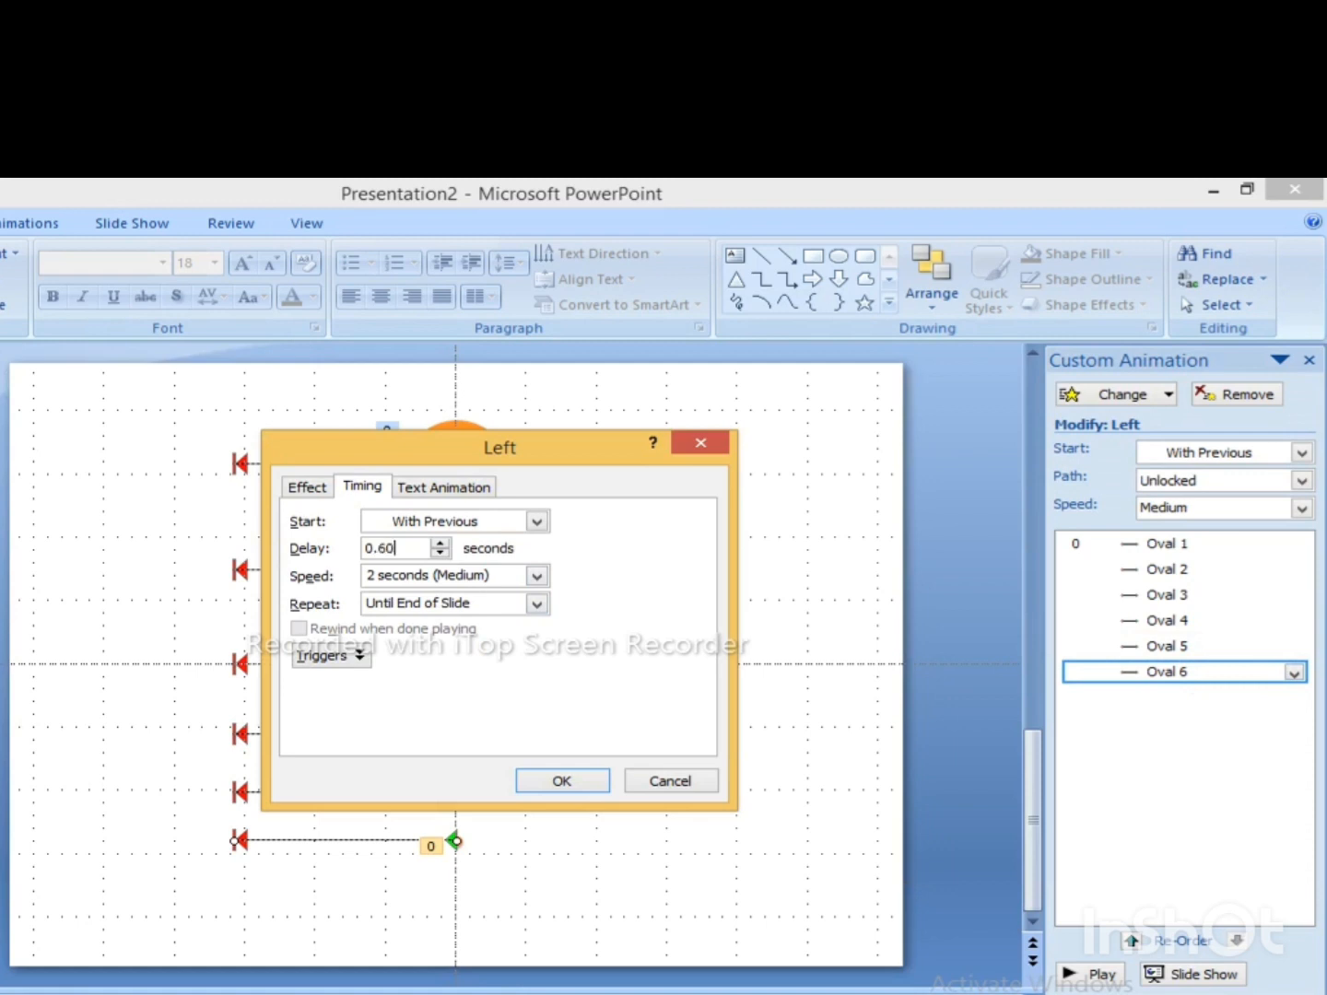
pyautogui.click(564, 783)
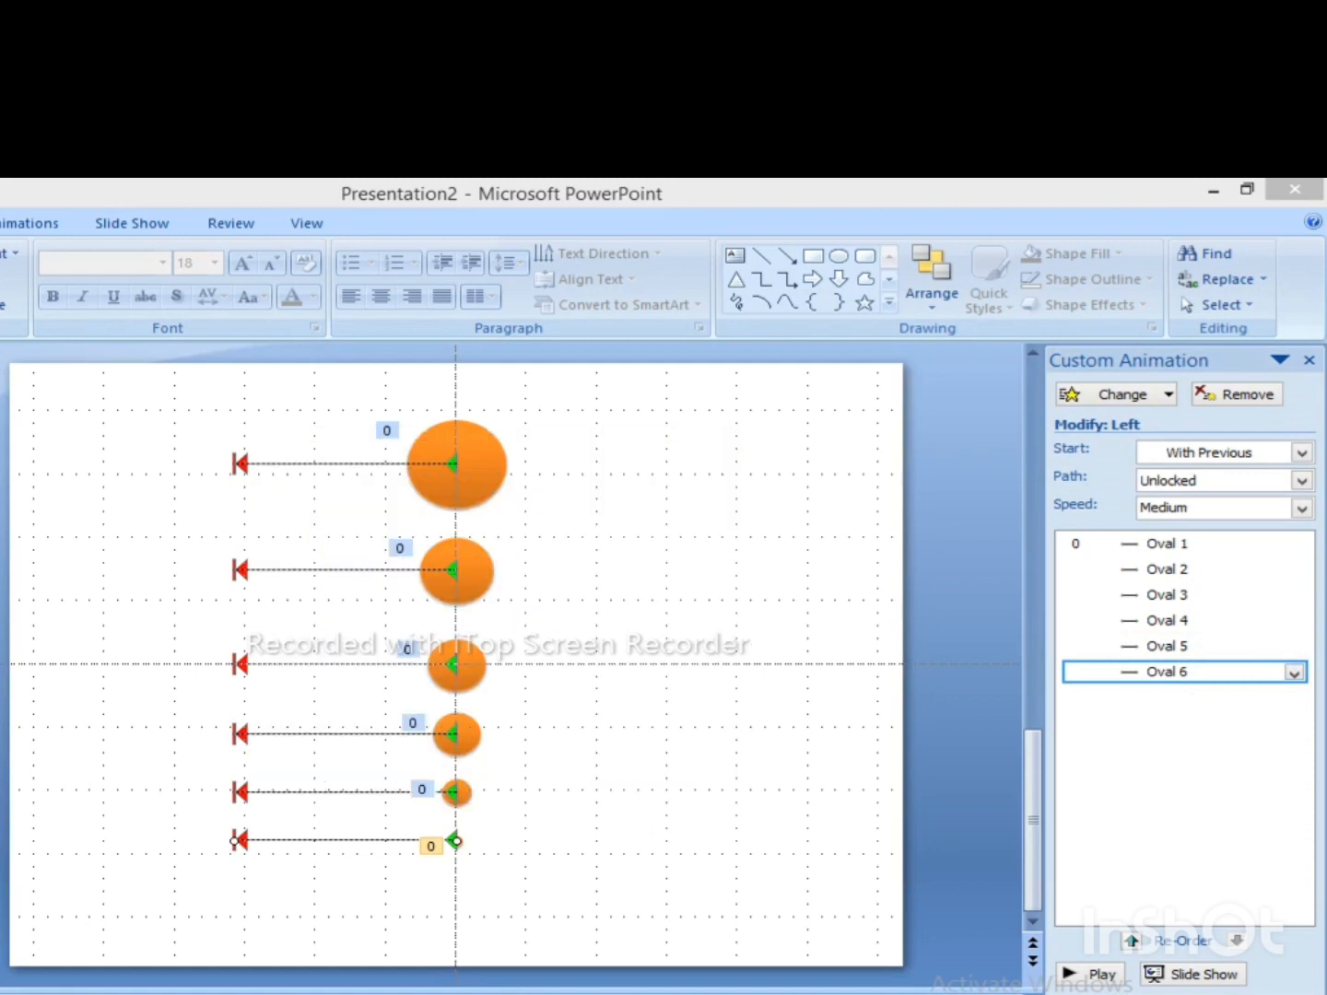
pyautogui.click(1101, 975)
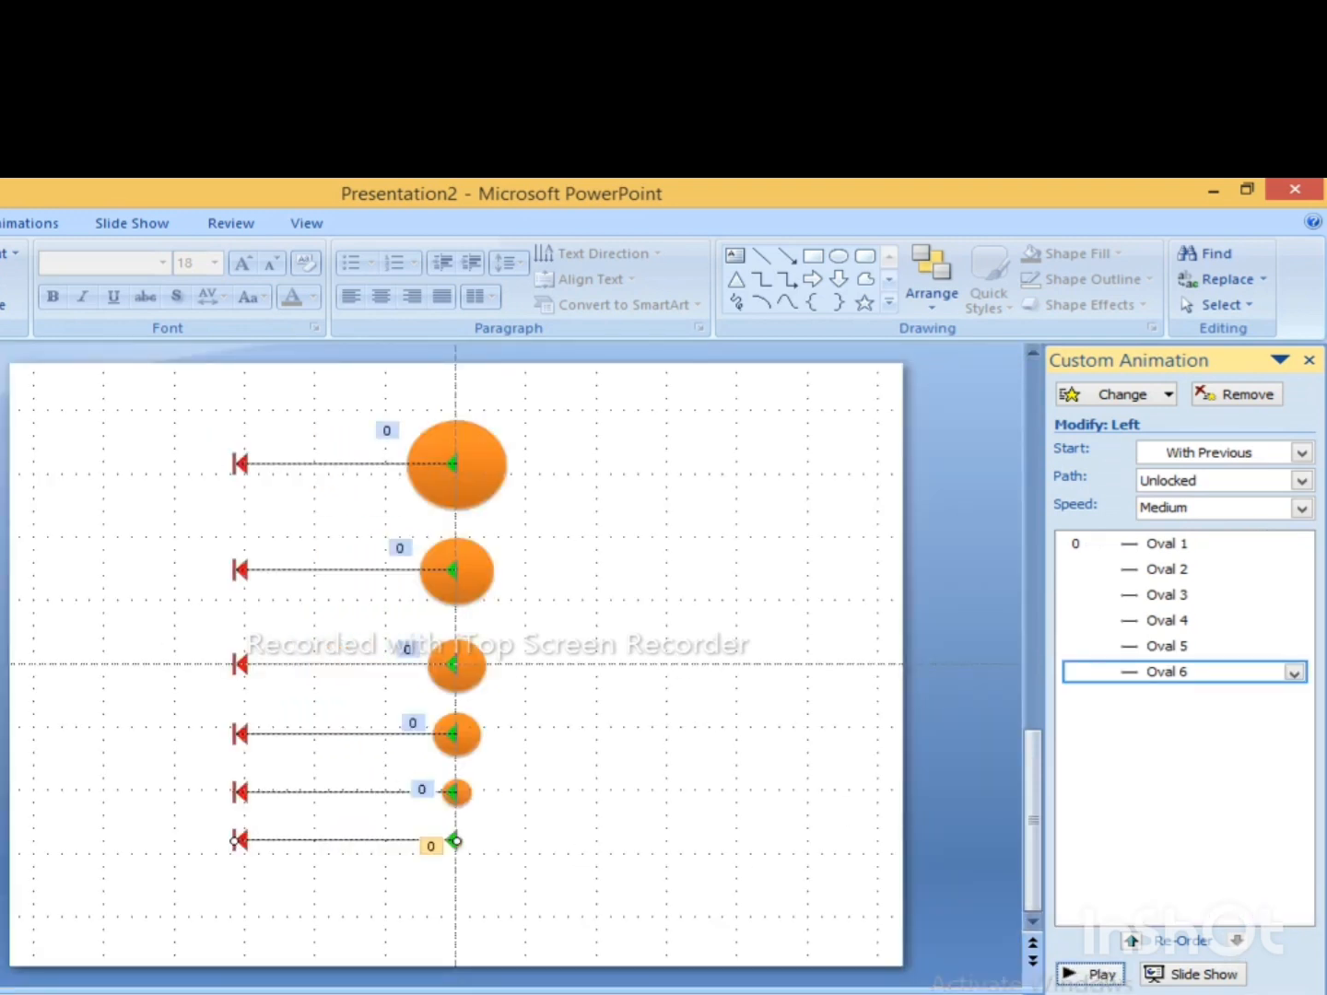
# Step: Draw a tall rectangle about 13.9 cm high and 2.6 cm wide just right of the circles, nudging it slightly rightward
pyautogui.click(0, 222)
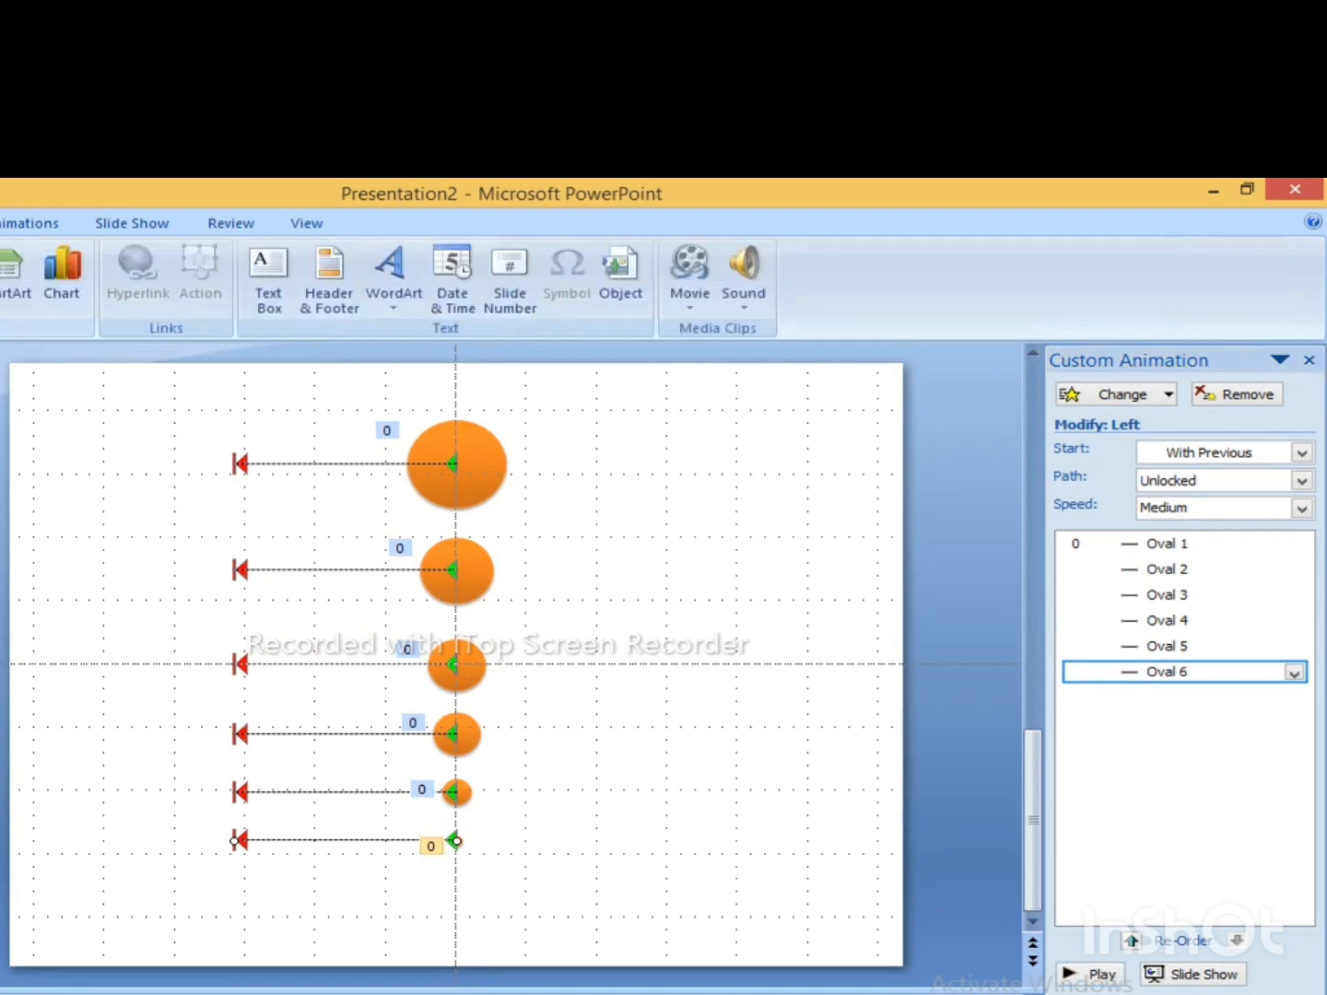
pyautogui.click(0, 278)
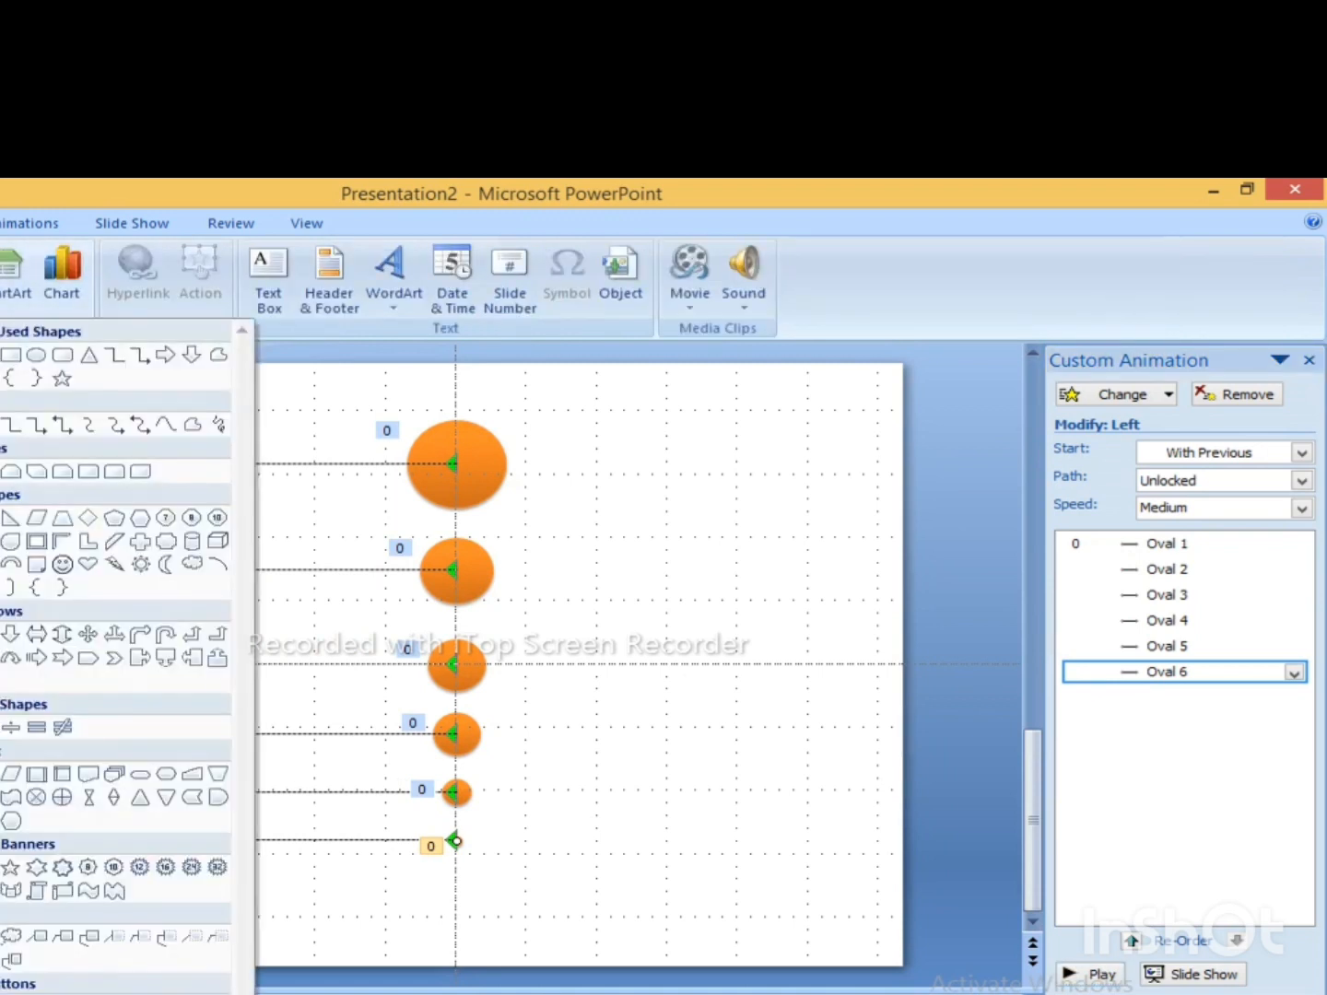
pyautogui.click(11, 355)
pyautogui.moveTo(507, 432)
pyautogui.mouseDown()
pyautogui.moveTo(576, 861)
pyautogui.moveTo(597, 872)
pyautogui.mouseUp()
pyautogui.press('Right')
pyautogui.press('Right')
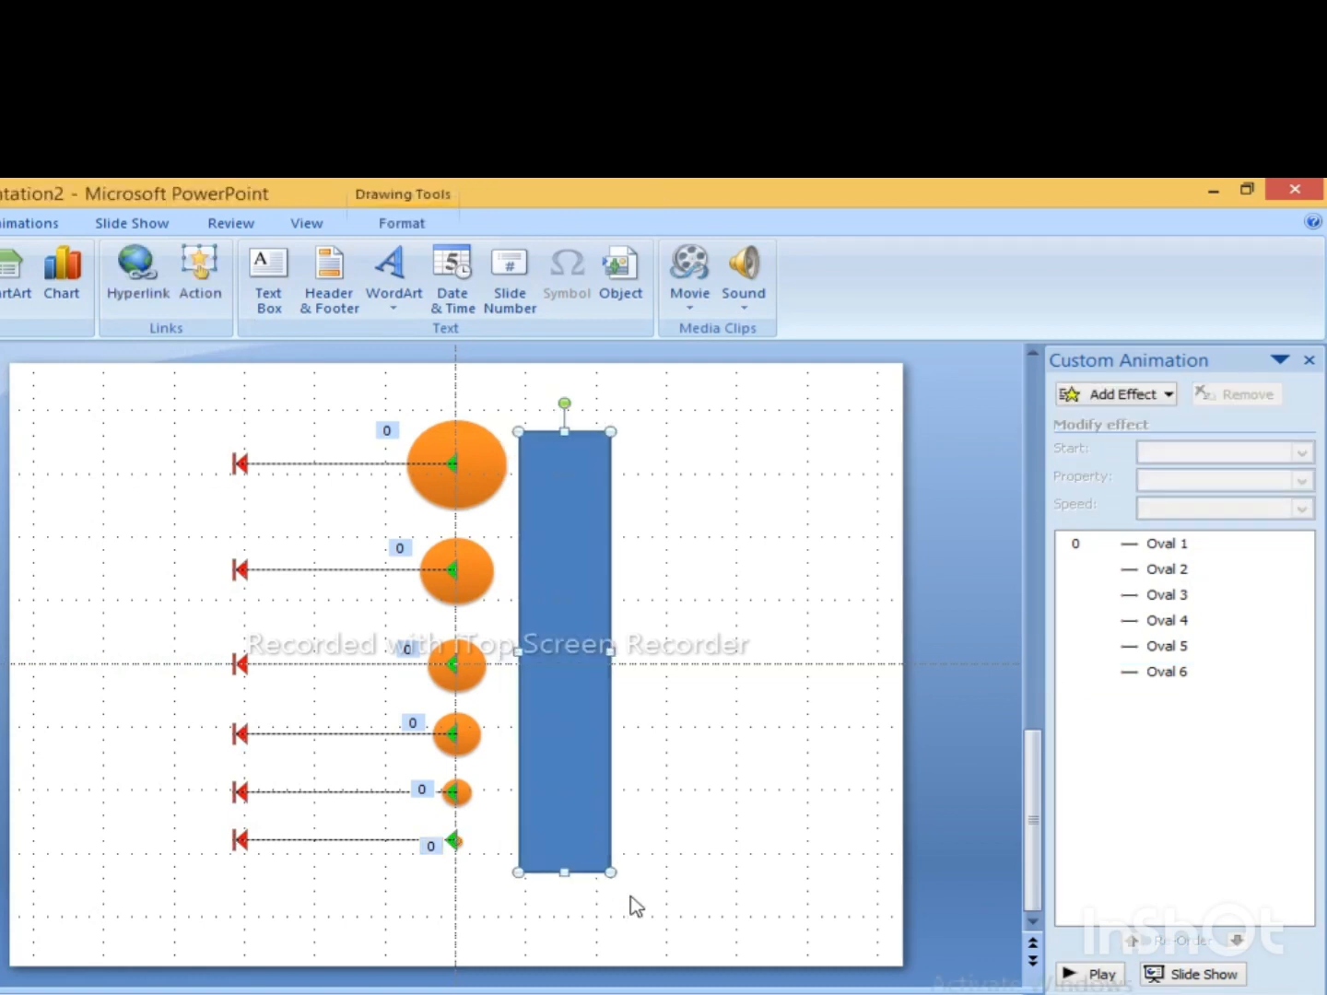
# Step: Apply the glossy green Intense Effect shape style to the tall rectangle
pyautogui.click(405, 224)
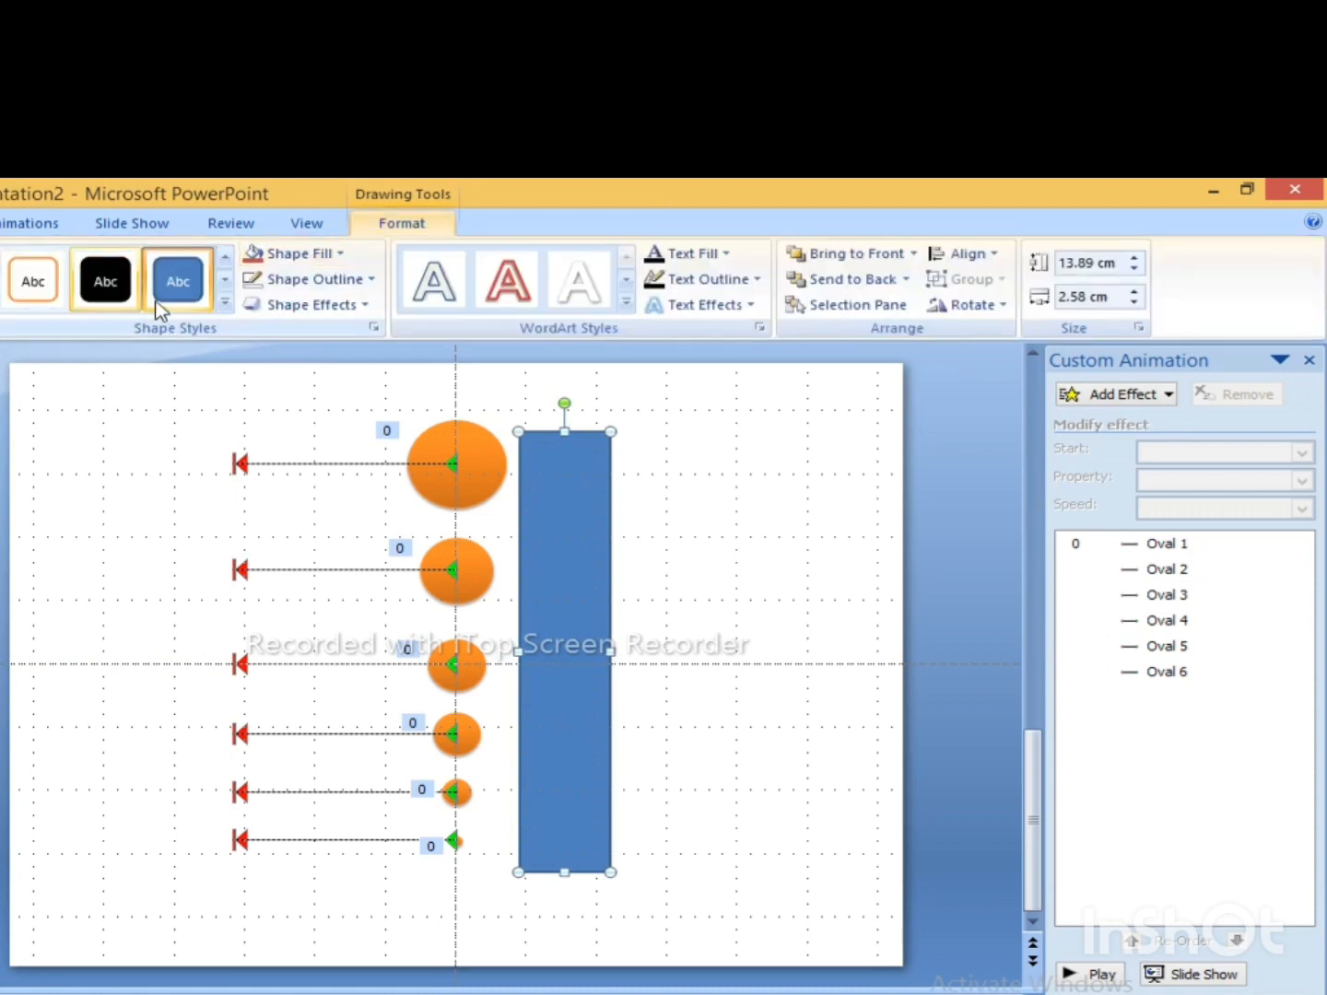
pyautogui.click(226, 306)
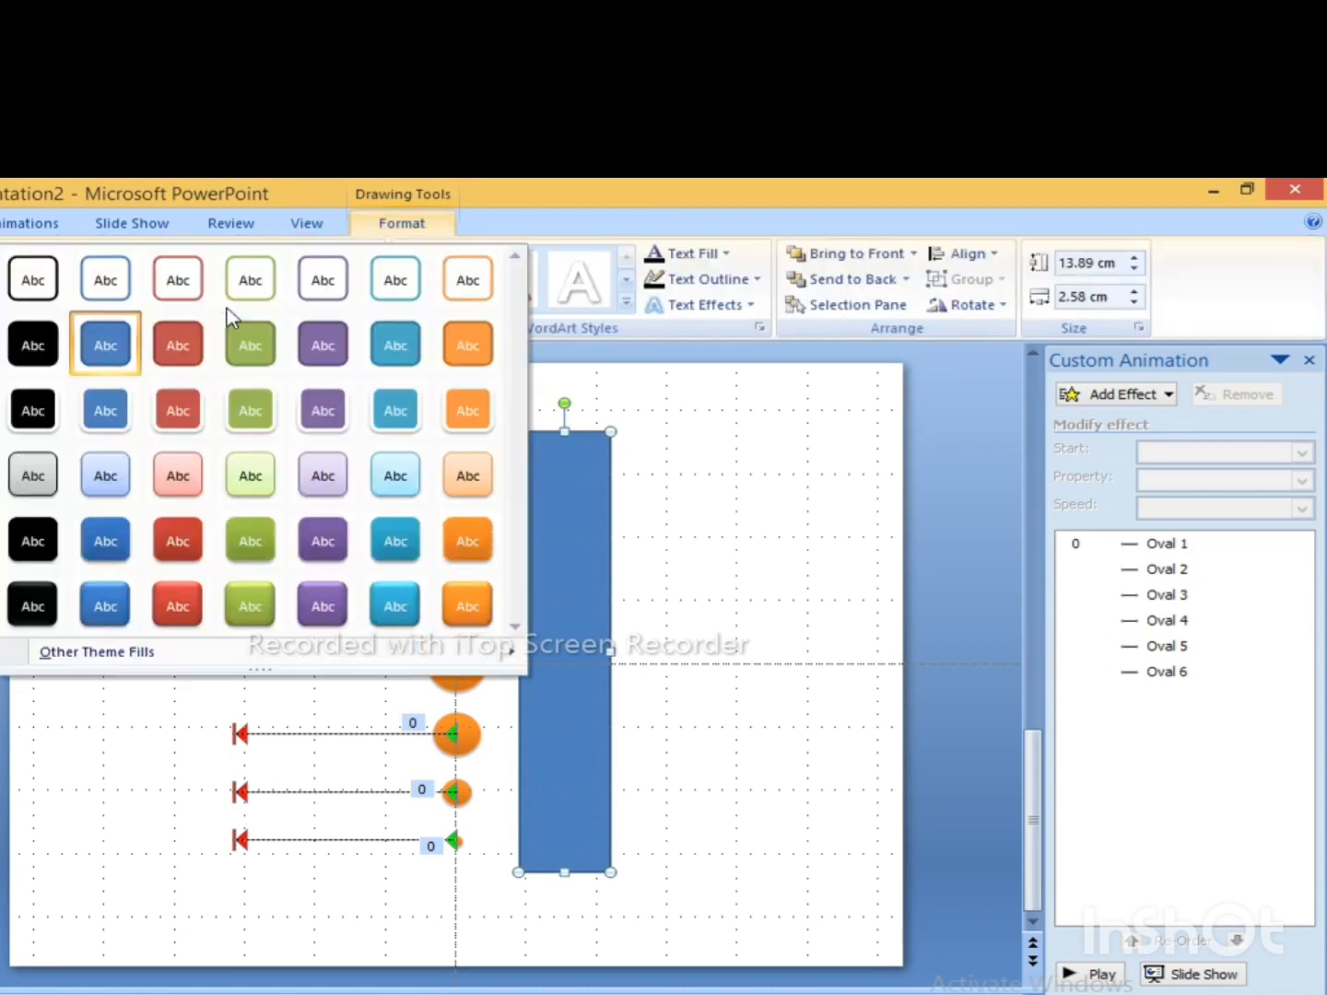
pyautogui.click(171, 609)
pyautogui.click(178, 279)
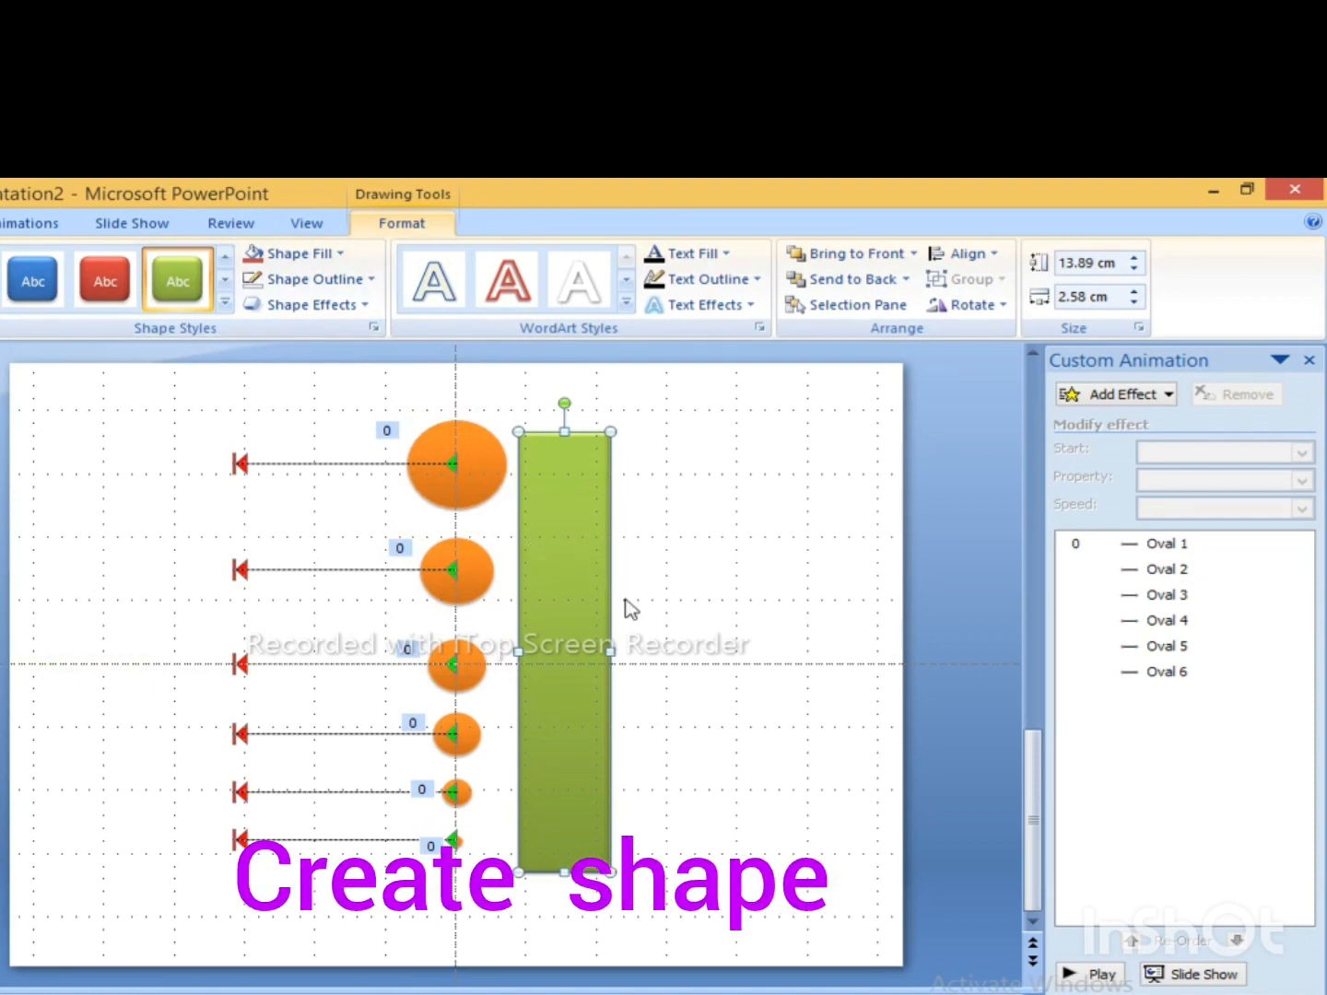
# Step: Cut the green rectangle and paste it back as a Picture (JPEG) using Paste Special
pyautogui.hotkey('ctrl', 'x')
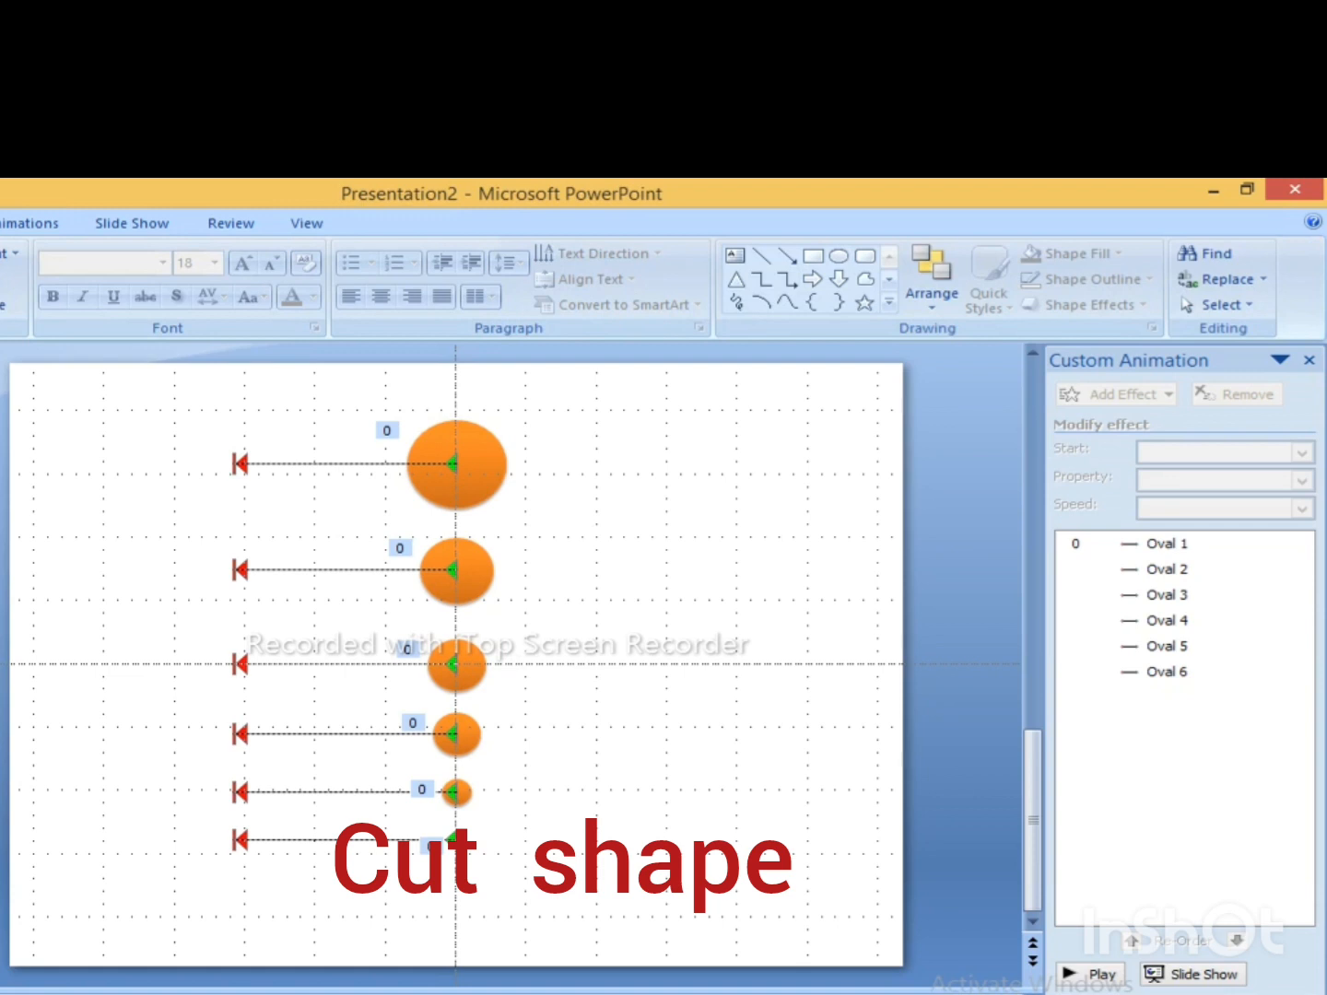
pyautogui.hotkey('ctrl', 'alt', 'v')
pyautogui.click(369, 613)
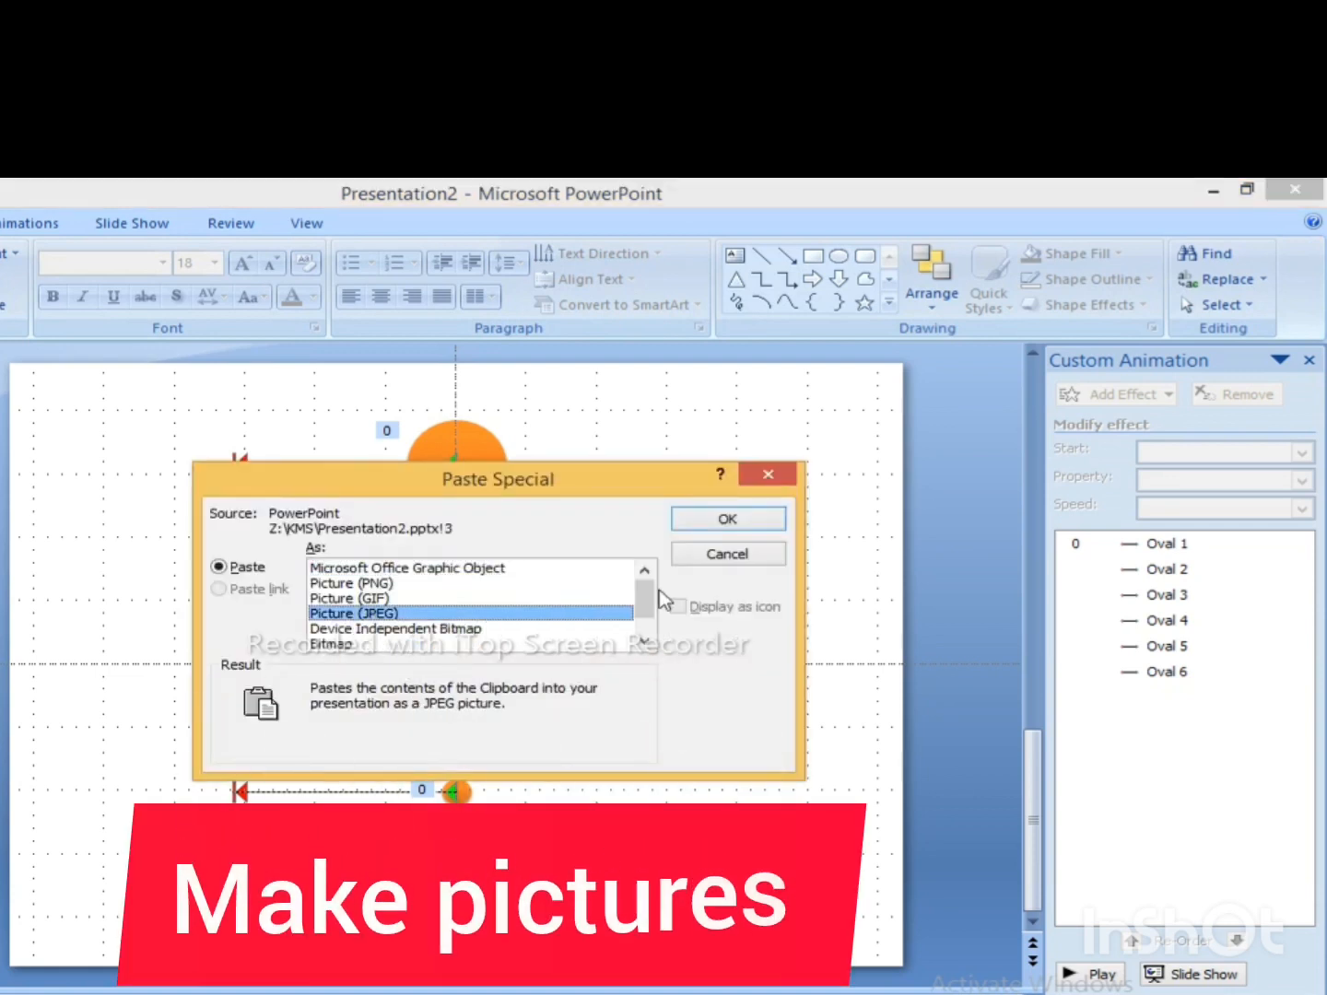
pyautogui.click(739, 523)
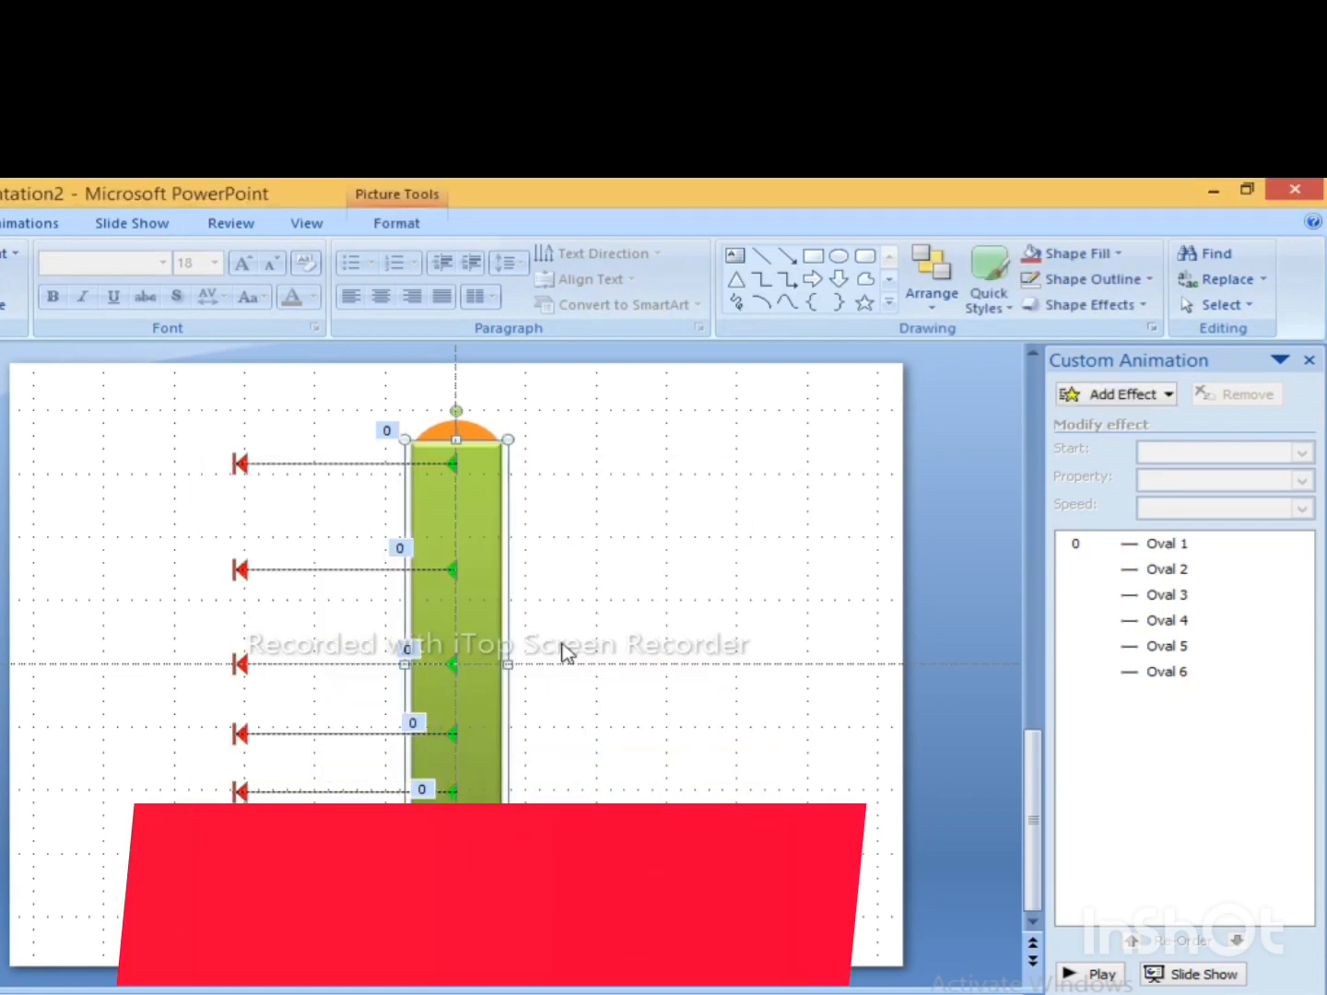
# Step: Move the pasted green picture rightward until it sits just beside the largest orange circle
pyautogui.press('Right')
pyautogui.press('Right')
pyautogui.press('Right')
pyautogui.press('Right')
pyautogui.press('Right')
pyautogui.press('Right')
pyautogui.press('Right')
pyautogui.press('Right')
pyautogui.press('Right')
pyautogui.press('Right')
pyautogui.press('Right')
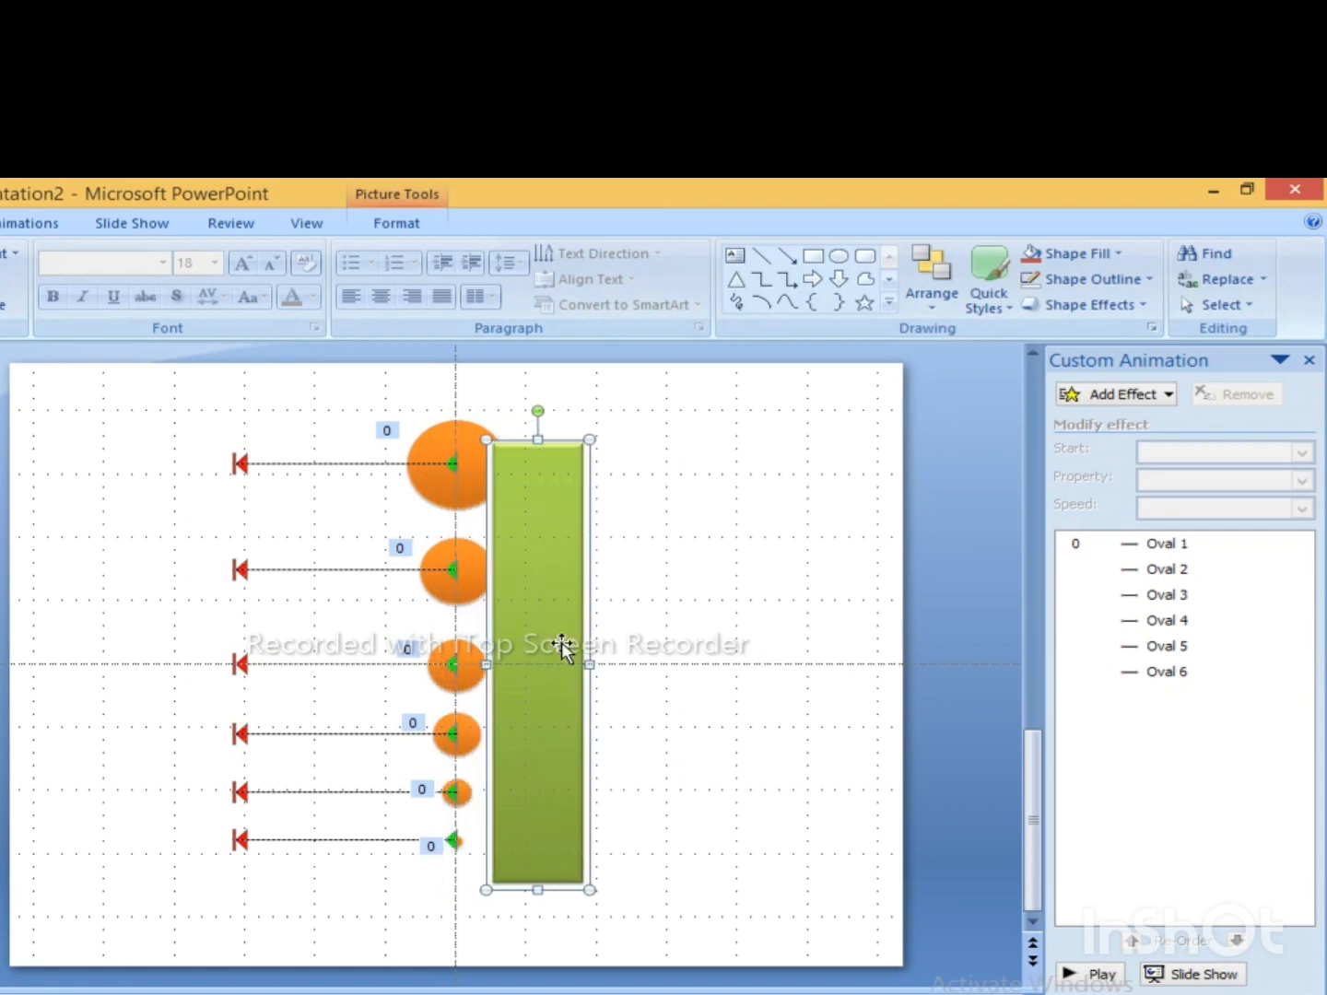
pyautogui.press('Right')
pyautogui.press('Right')
pyautogui.press('Right')
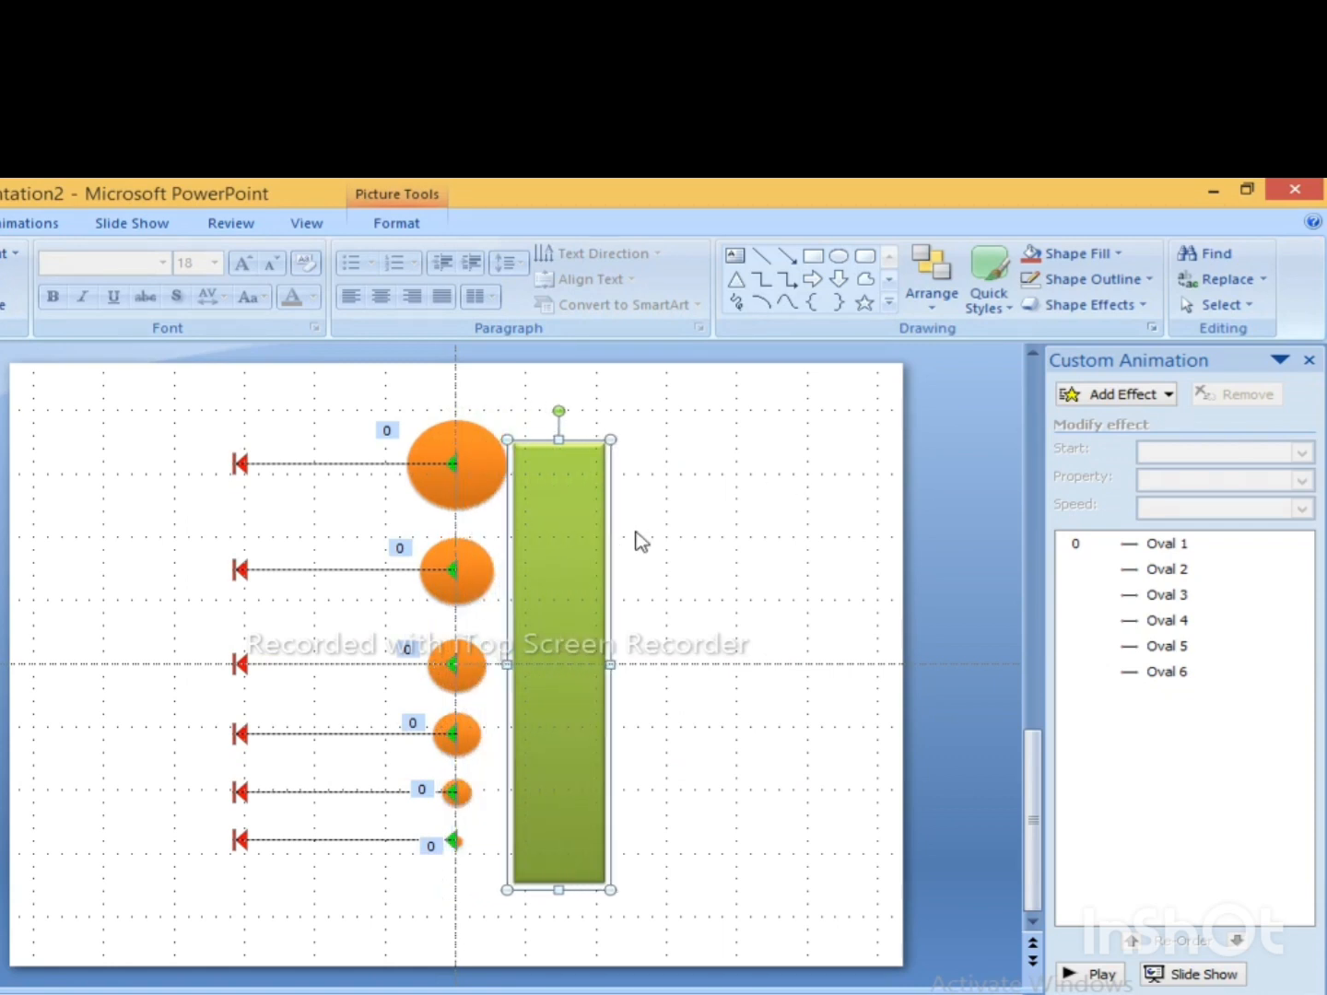
# Step: Duplicate the green picture and nudge the copy up and left so it almost covers the original
pyautogui.hotkey('ctrl', 'd')
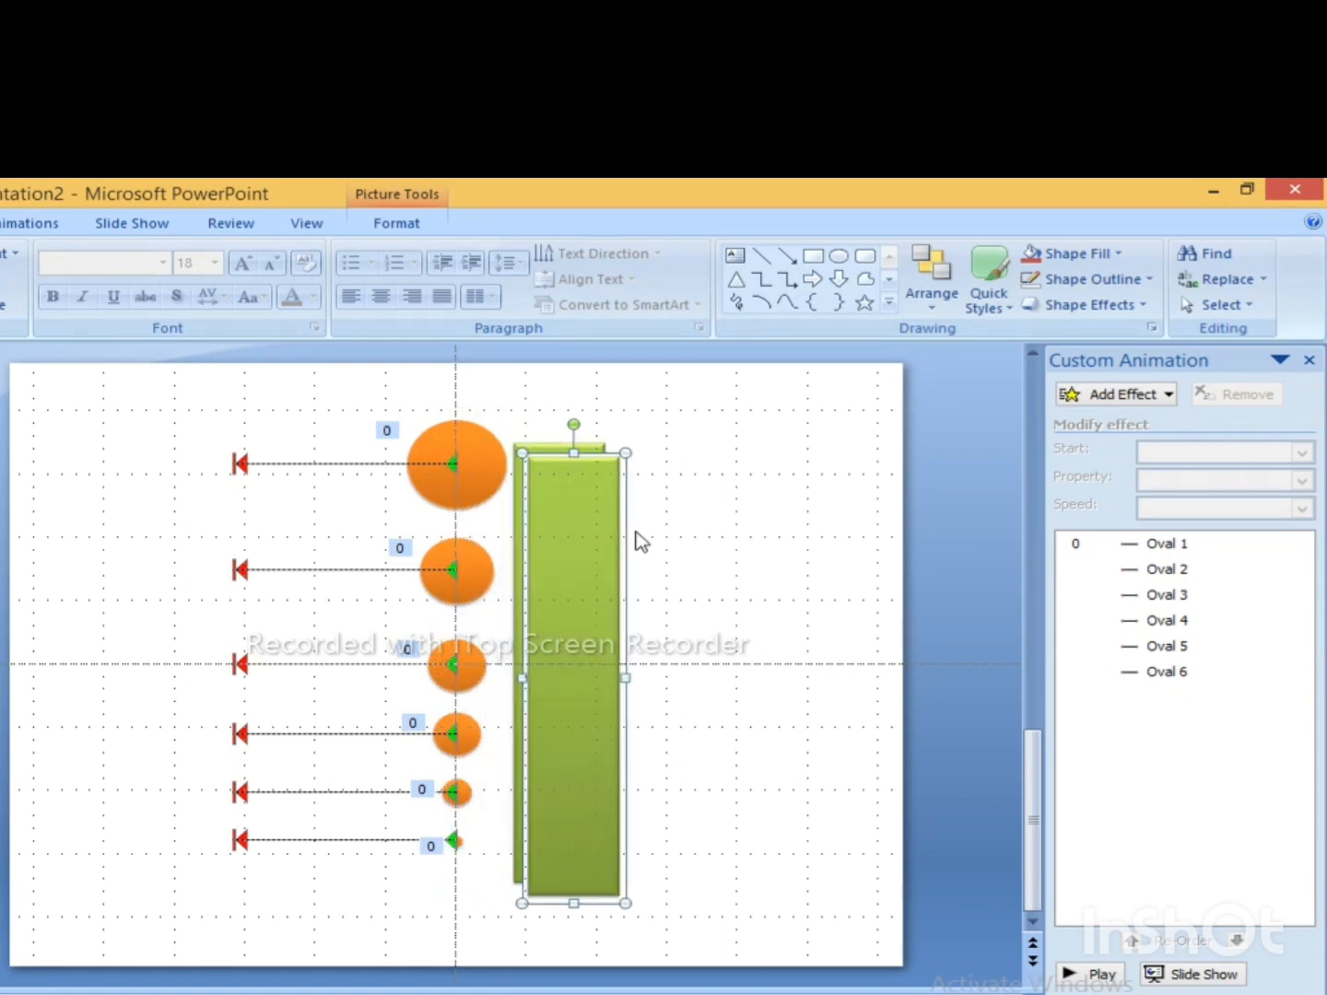
pyautogui.press('Up')
pyautogui.press('Left')
pyautogui.press('Left')
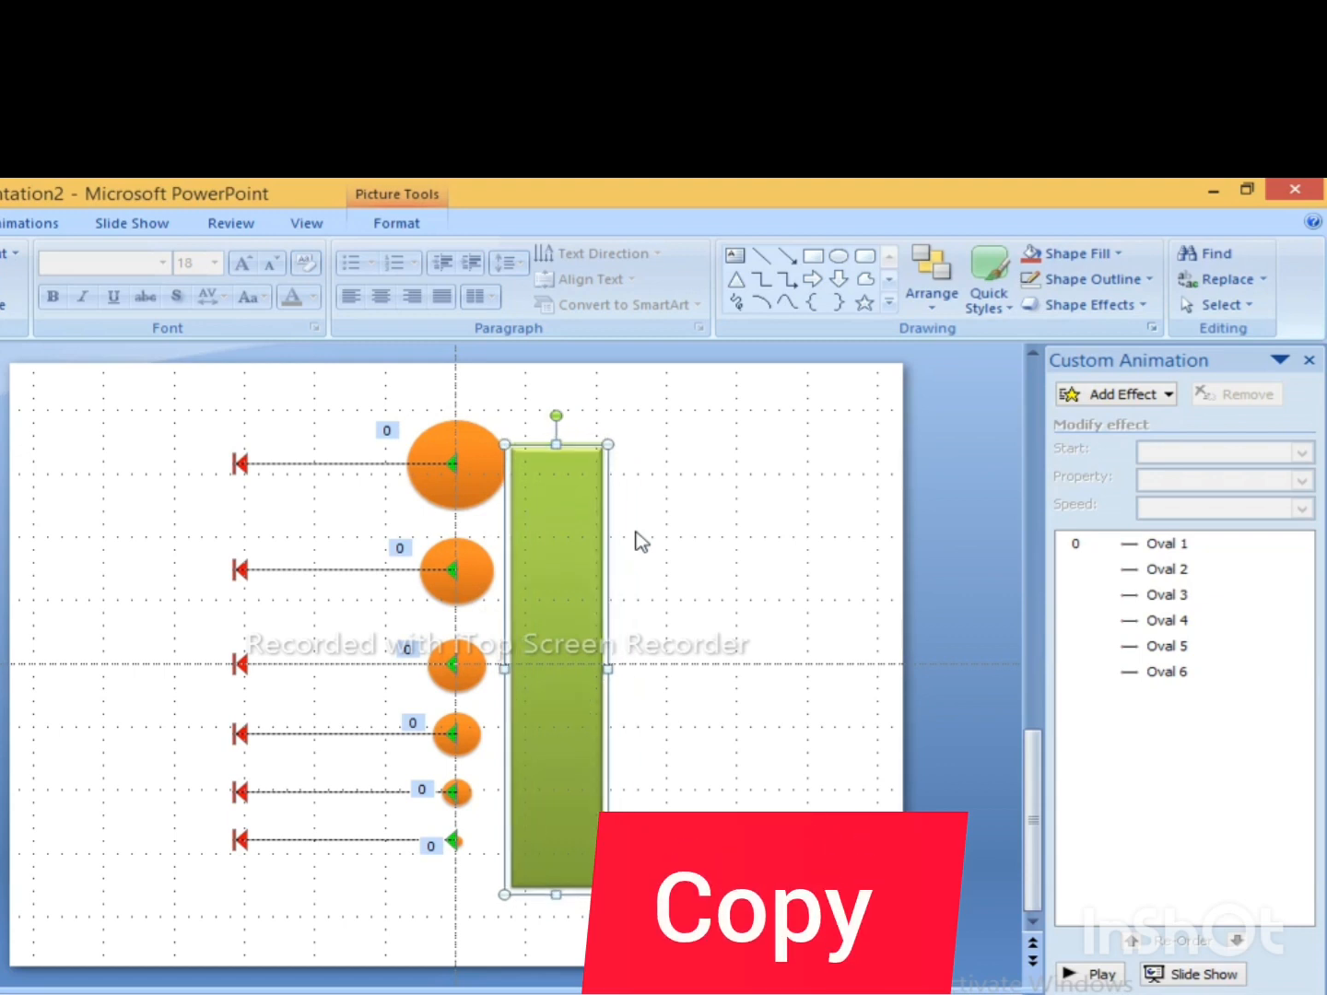
# Step: Crop away the upper half of the duplicate green picture, down to the slide's horizontal centre guide
pyautogui.click(428, 226)
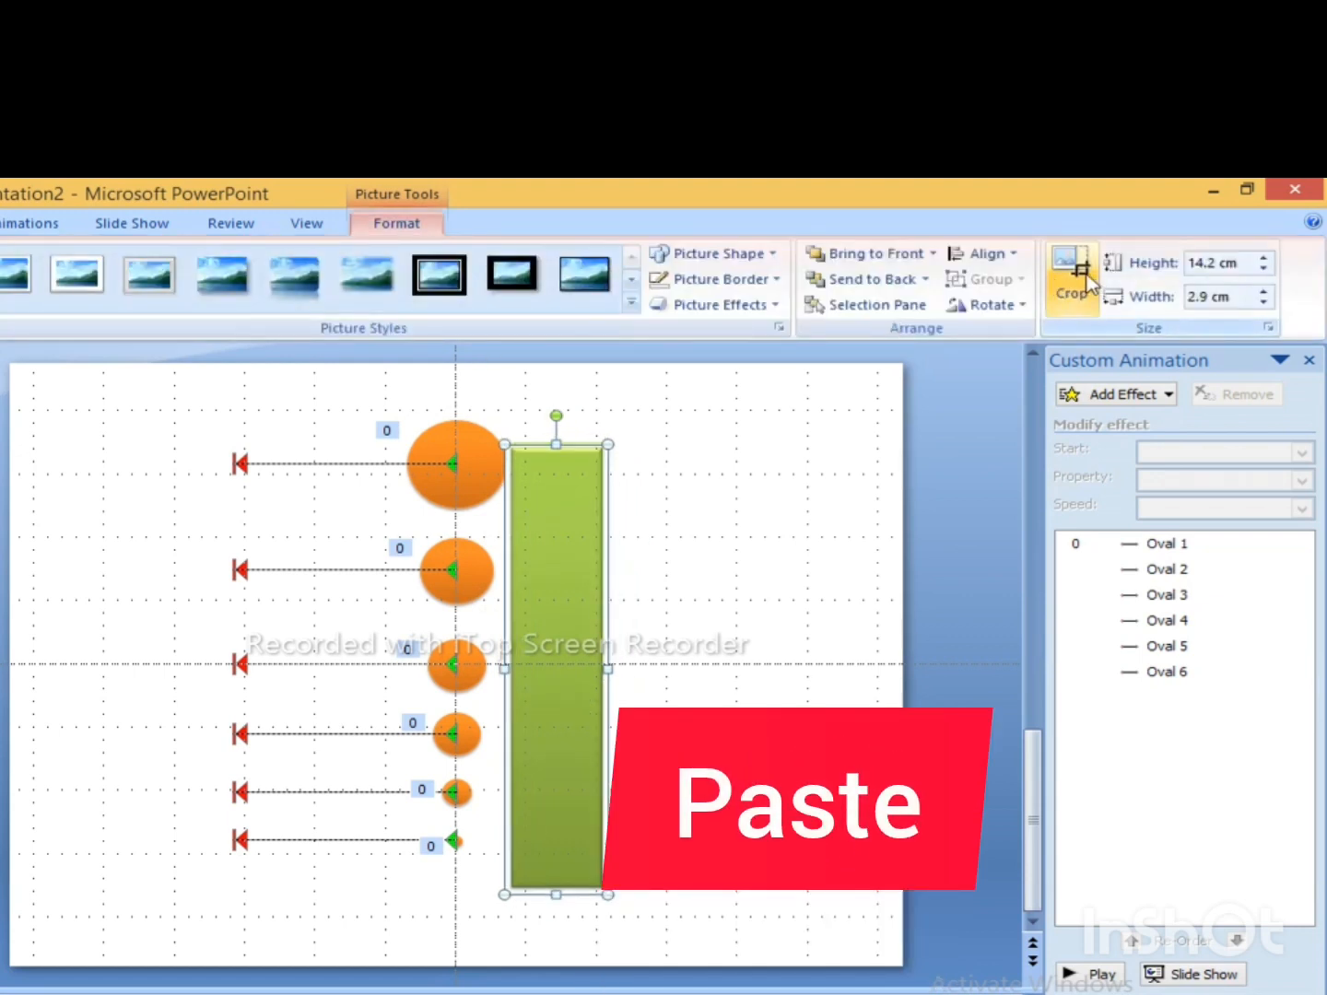
pyautogui.click(1074, 274)
pyautogui.moveTo(560, 449); pyautogui.dragTo(567, 666)
pyautogui.click(770, 658)
# Step: Crop away the lower half of the original green picture, up to the slide's horizontal centre guide
pyautogui.doubleClick(560, 578)
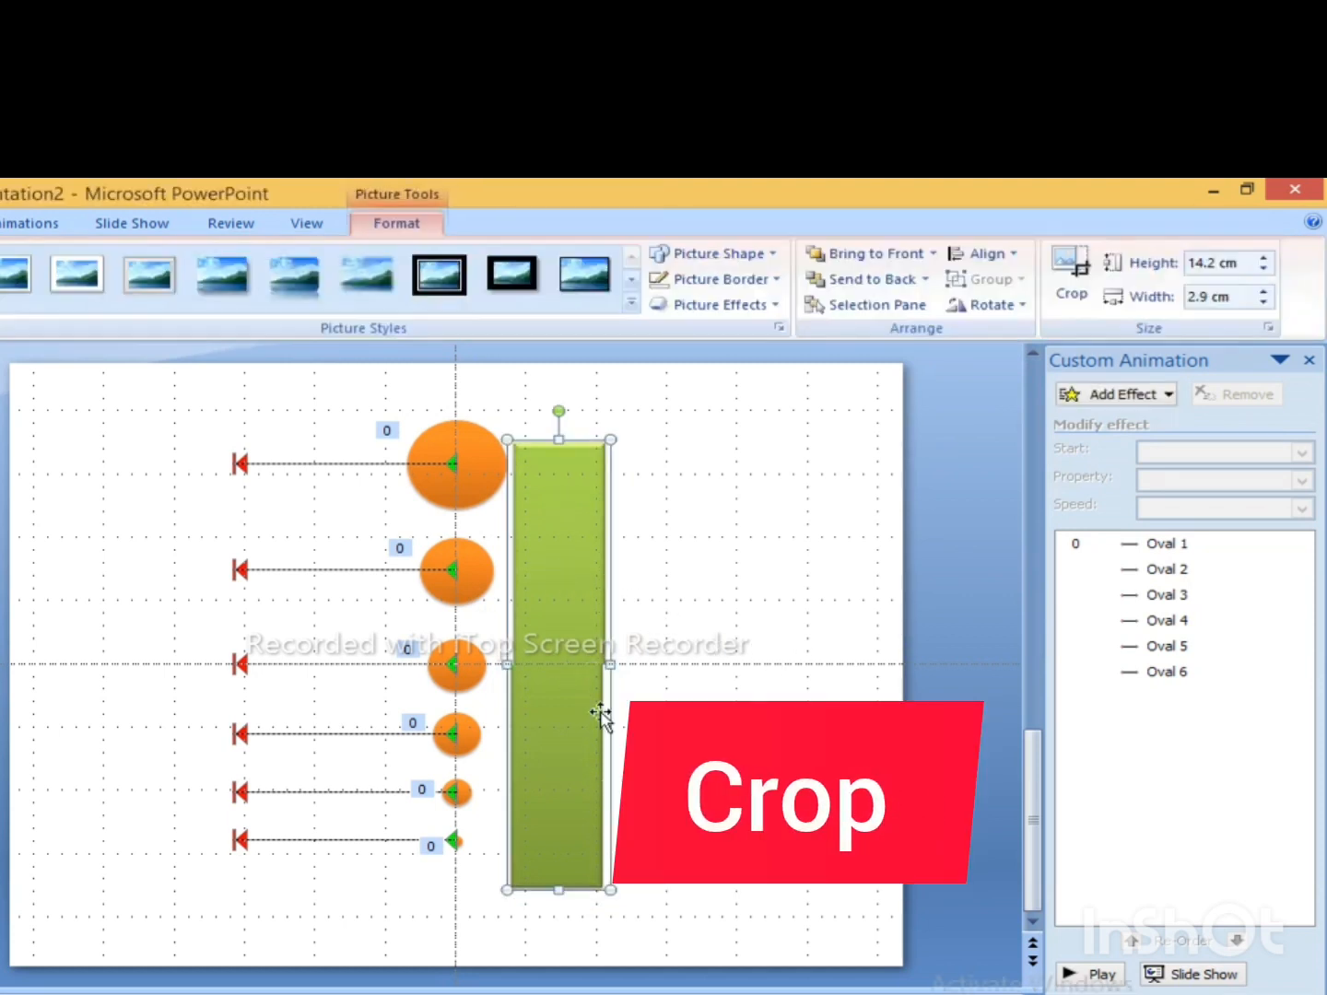
pyautogui.click(1071, 276)
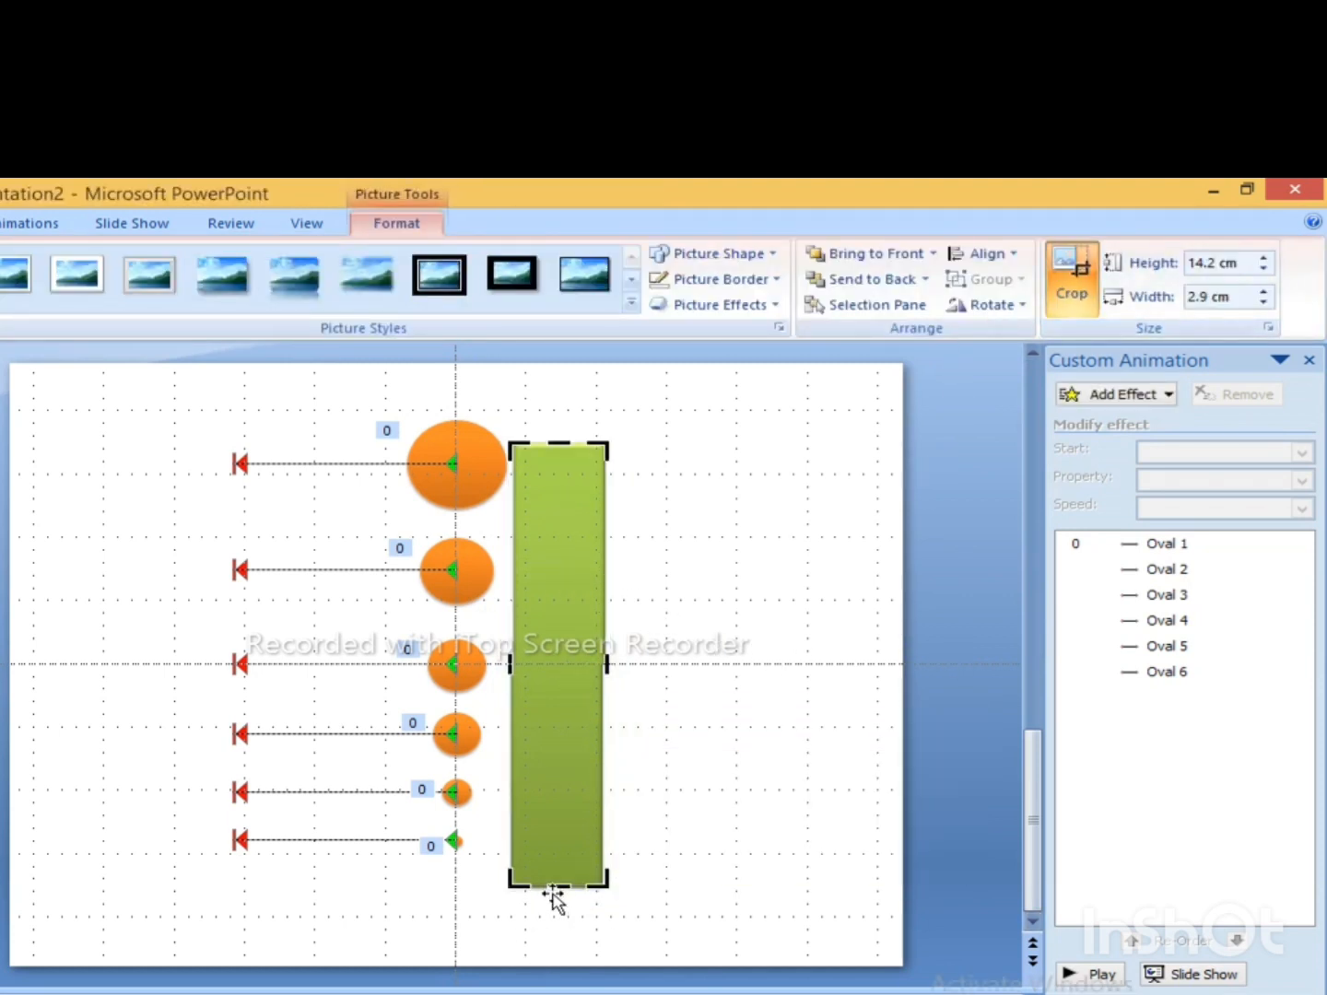
pyautogui.moveTo(559, 841); pyautogui.dragTo(572, 664)
pyautogui.click(789, 660)
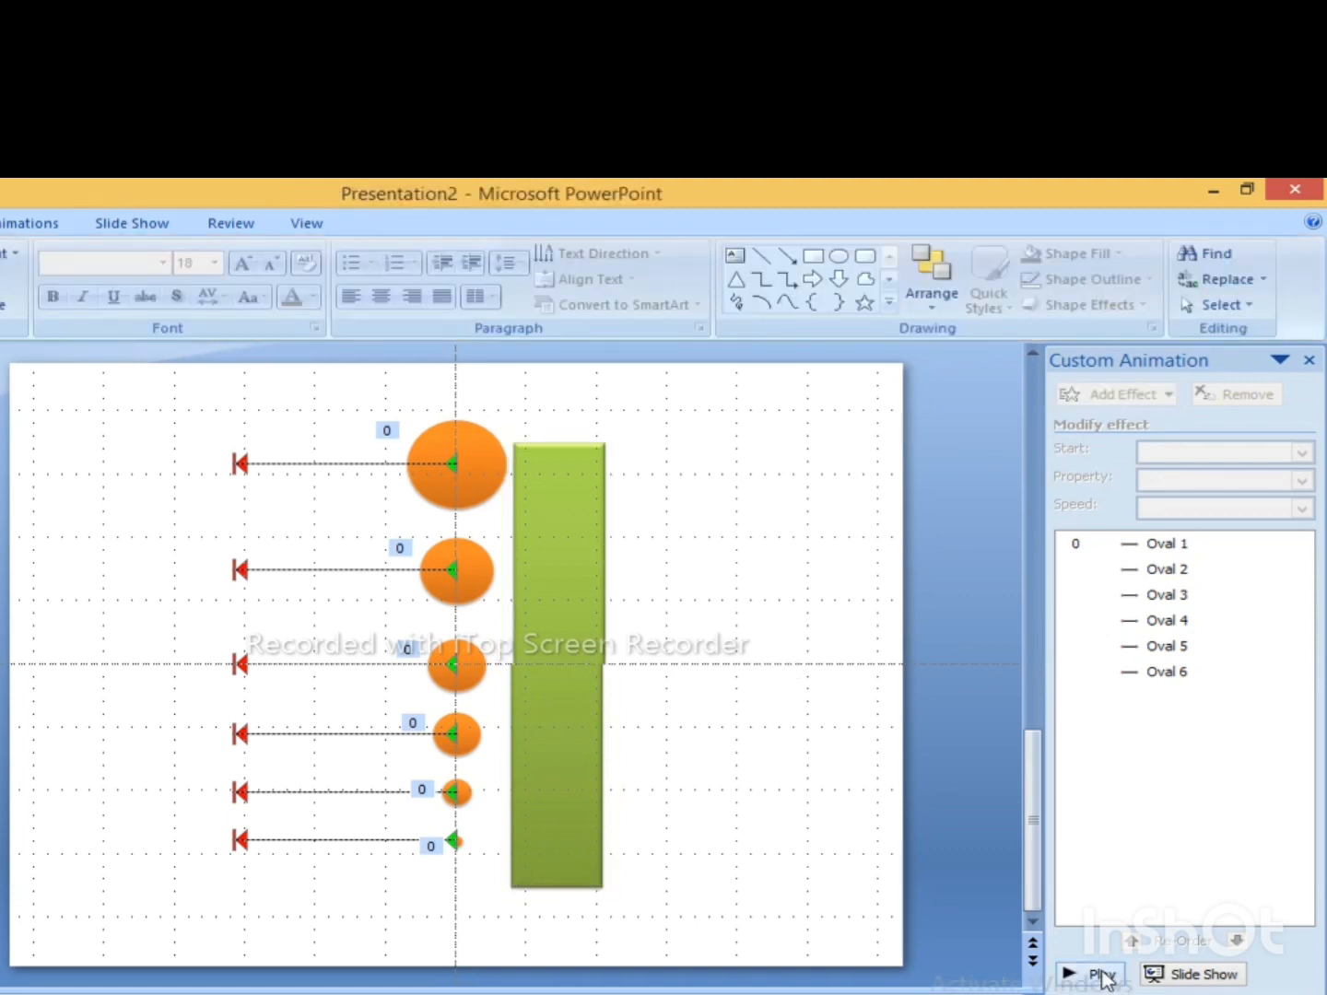
# Step: Preview the animations and nudge the upper green half slightly left to line up with the lower half
pyautogui.click(1098, 974)
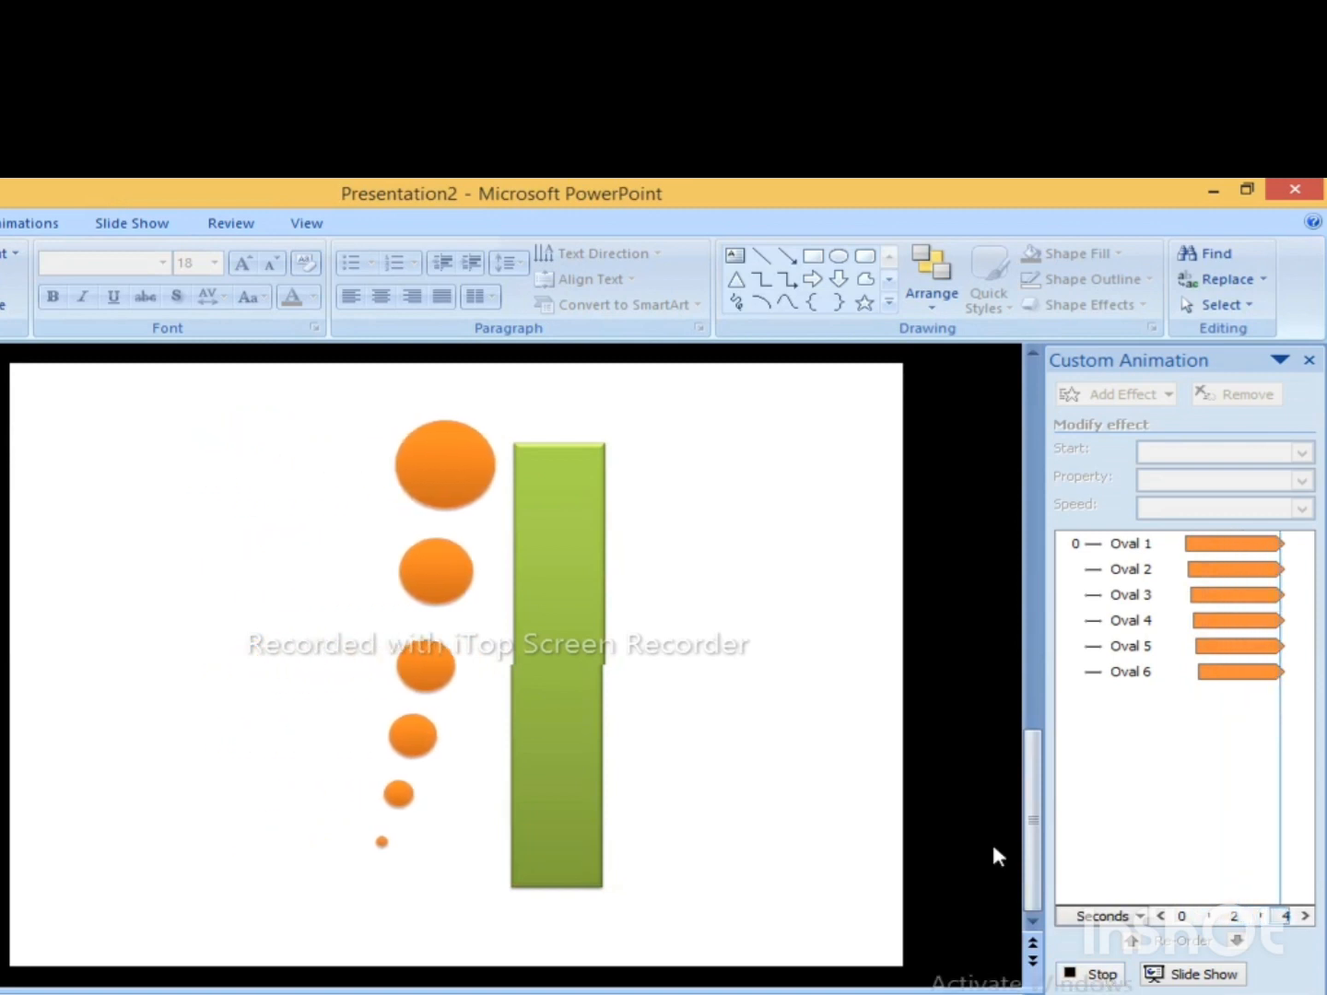
pyautogui.click(548, 515)
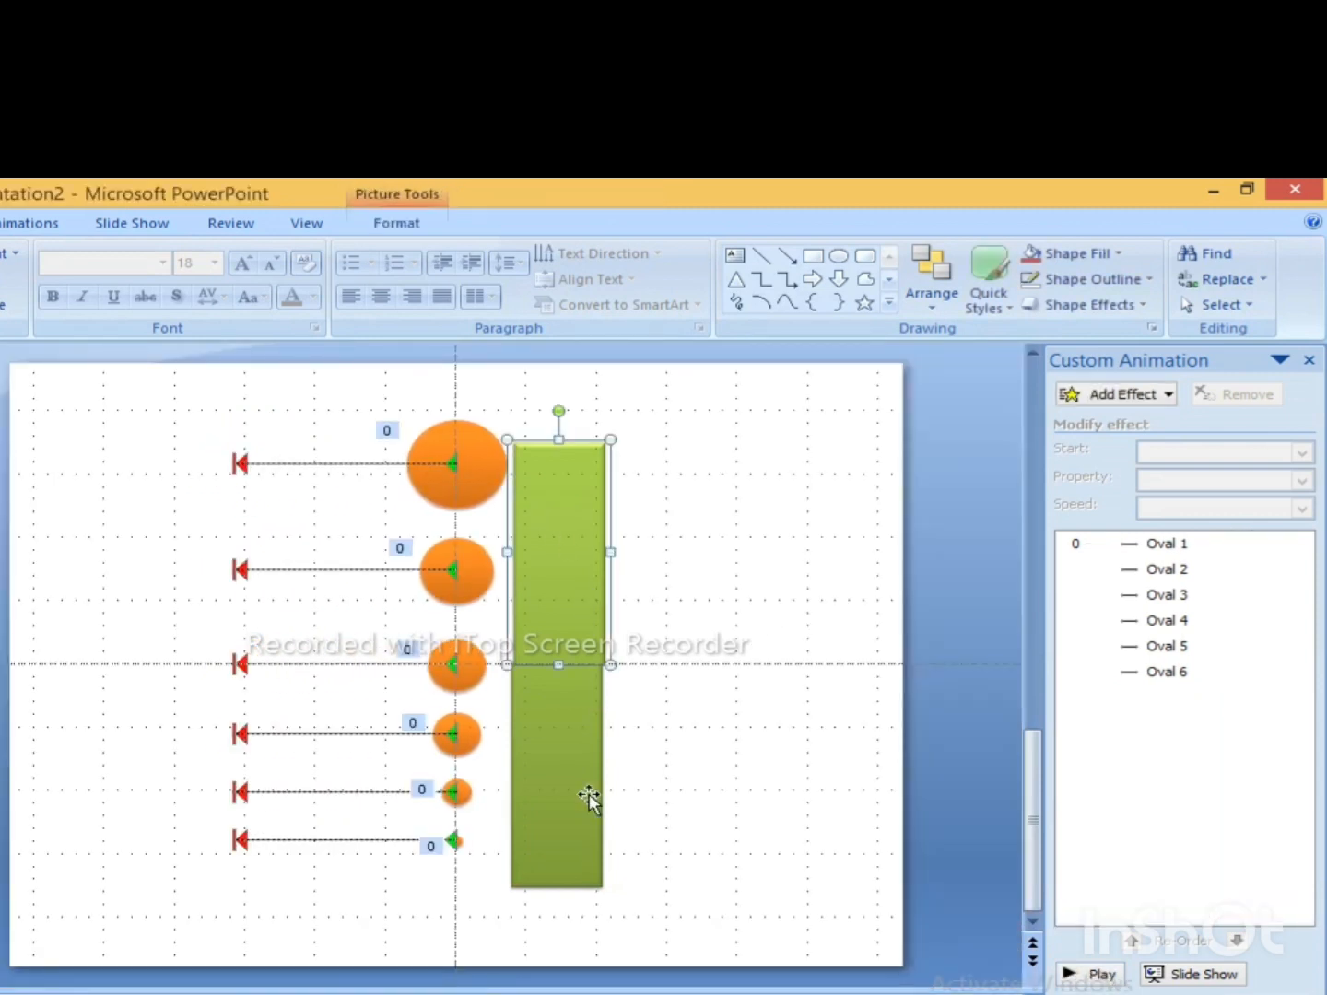
pyautogui.hotkey('ctrl', 'Left')
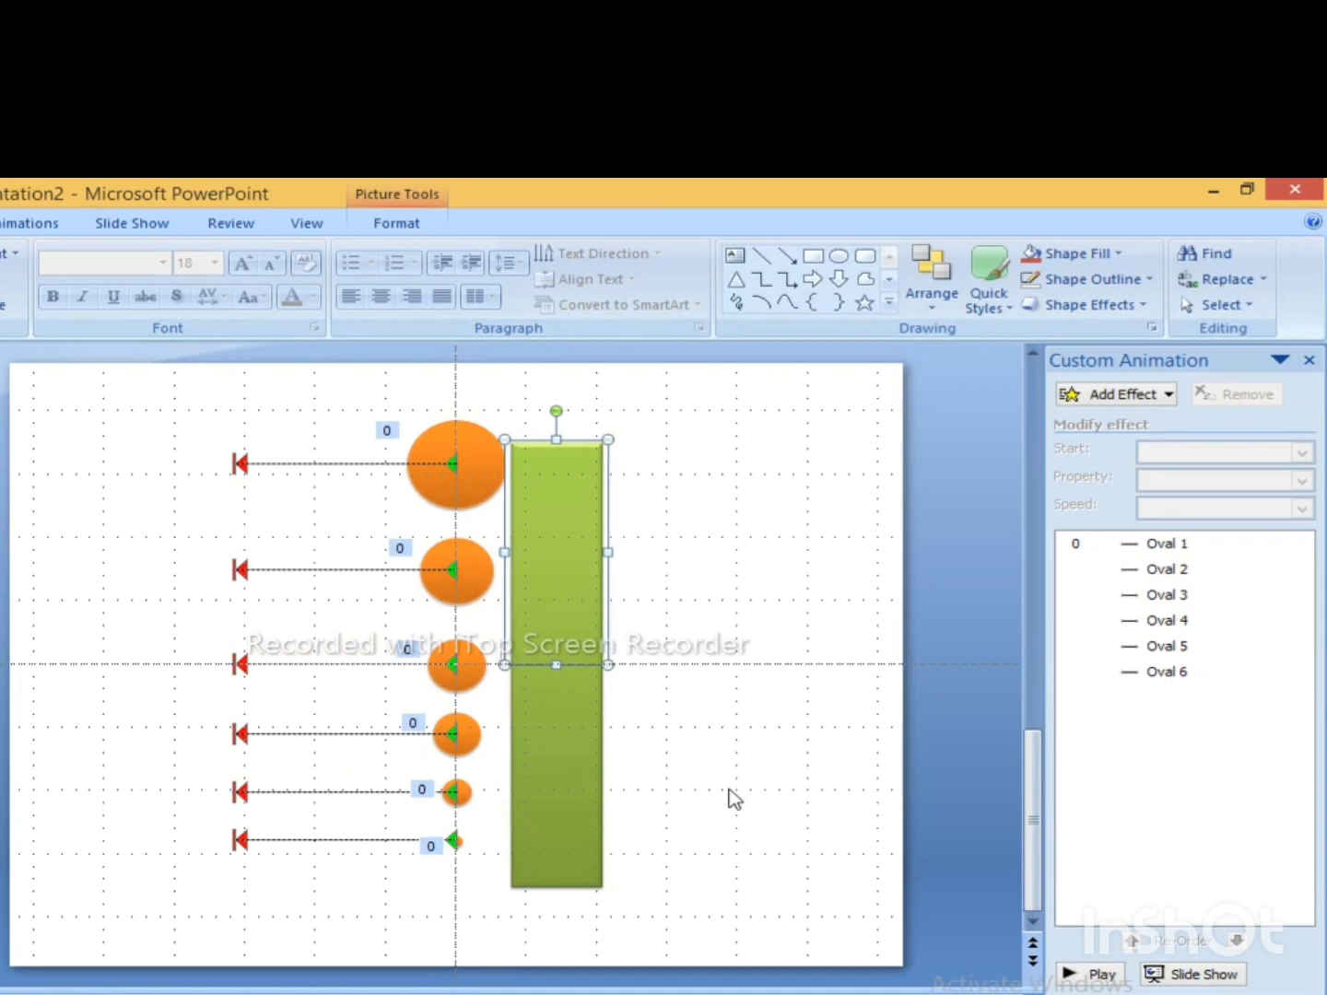
# Step: Move both green halves left together so they cover the circles' left edges, and preview the animations
pyautogui.keyDown('shift'); pyautogui.click(586, 757); pyautogui.keyUp('shift')
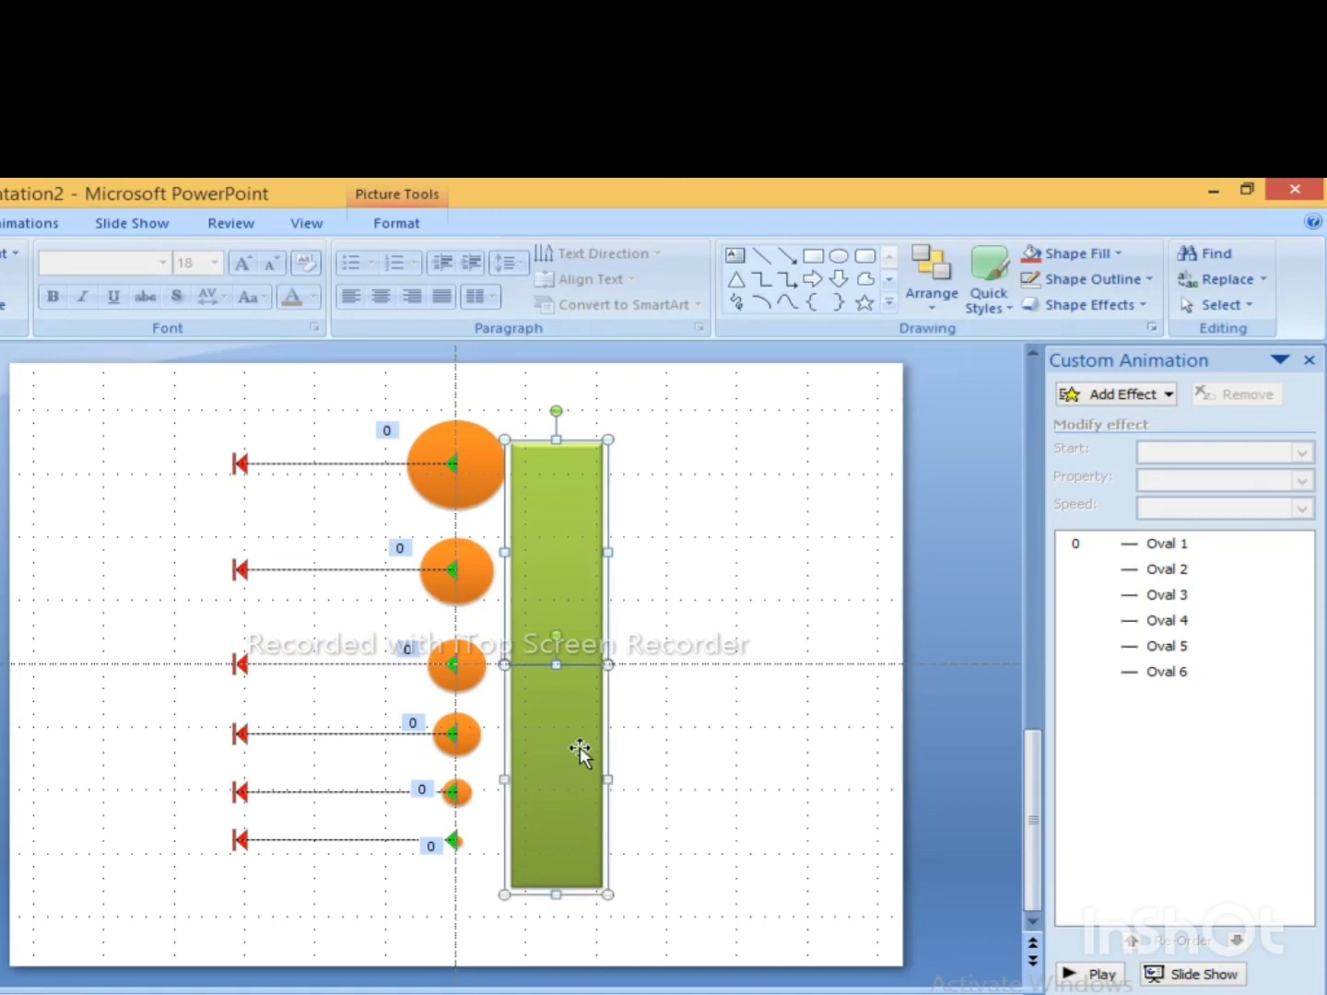
pyautogui.hotkey('ctrl', 'Left')
pyautogui.hotkey('ctrl', 'Left')
pyautogui.hotkey('ctrl', 'Left')
pyautogui.hotkey('ctrl', 'Left')
pyautogui.hotkey('ctrl', 'Left')
pyautogui.hotkey('ctrl', 'Left')
pyautogui.hotkey('ctrl', 'Left')
pyautogui.hotkey('ctrl', 'Left')
pyautogui.hotkey('ctrl', 'Left')
pyautogui.hotkey('ctrl', 'Left')
pyautogui.hotkey('ctrl', 'Left')
pyautogui.hotkey('ctrl', 'Left')
pyautogui.hotkey('ctrl', 'Left')
pyautogui.hotkey('ctrl', 'Left')
pyautogui.hotkey('ctrl', 'Left')
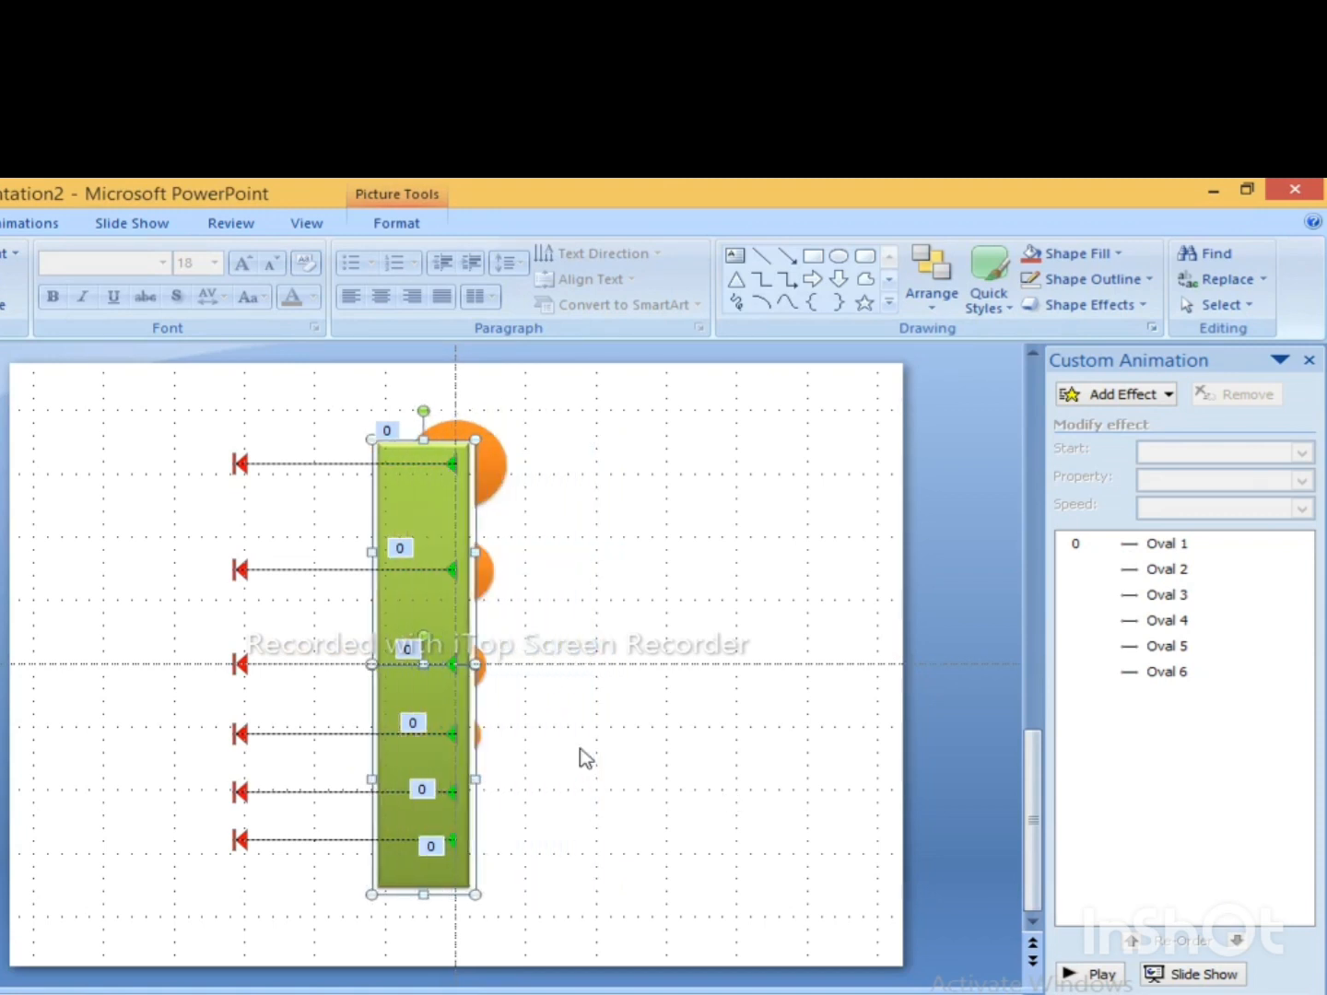
pyautogui.hotkey('ctrl', 'Left')
pyautogui.hotkey('ctrl', 'Left')
pyautogui.hotkey('ctrl', 'Left')
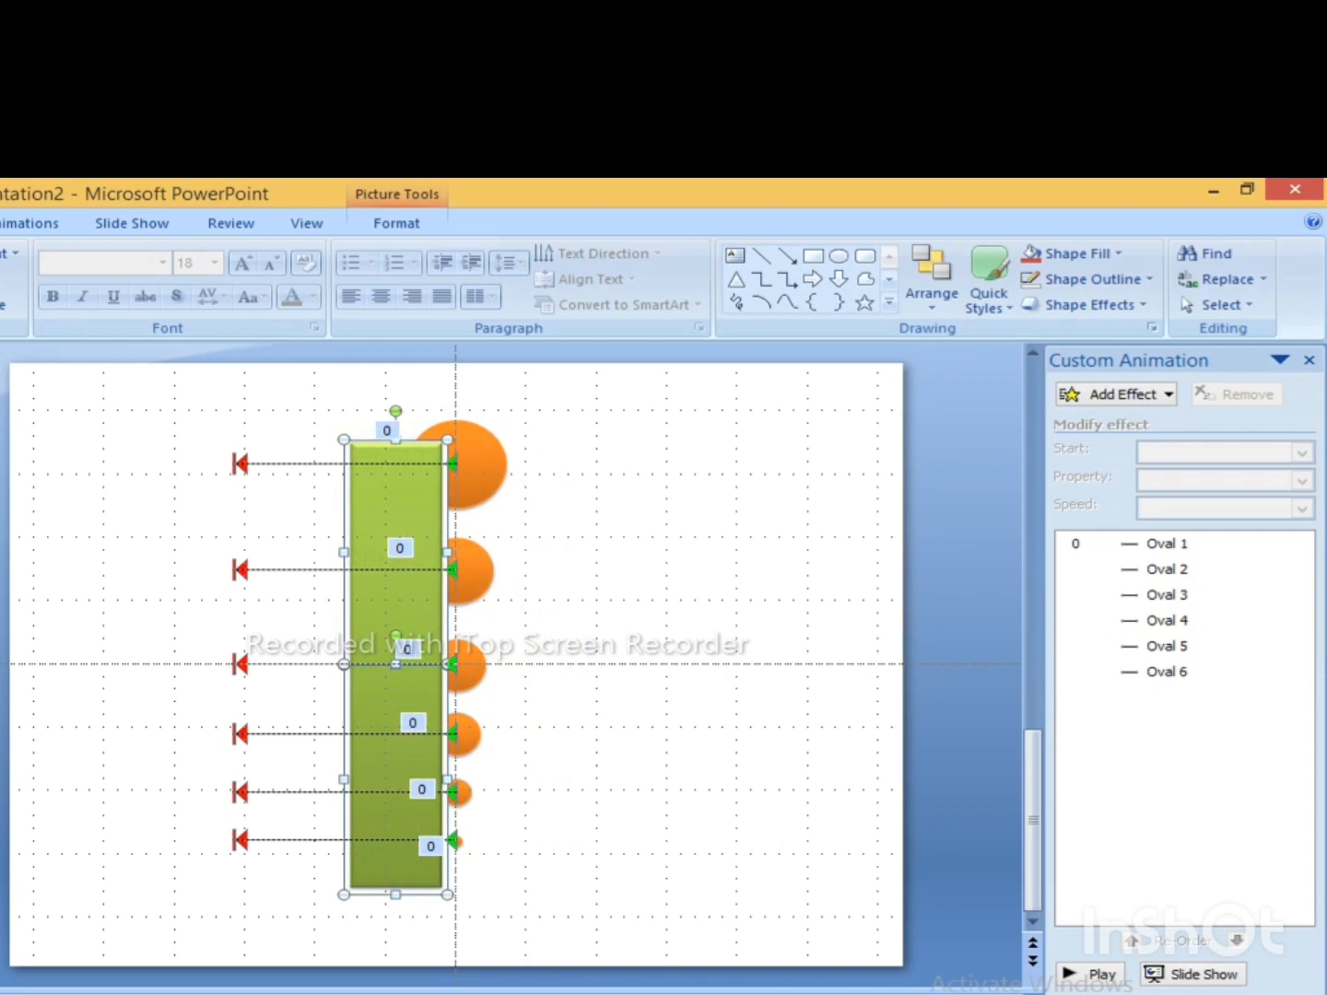
pyautogui.click(1100, 974)
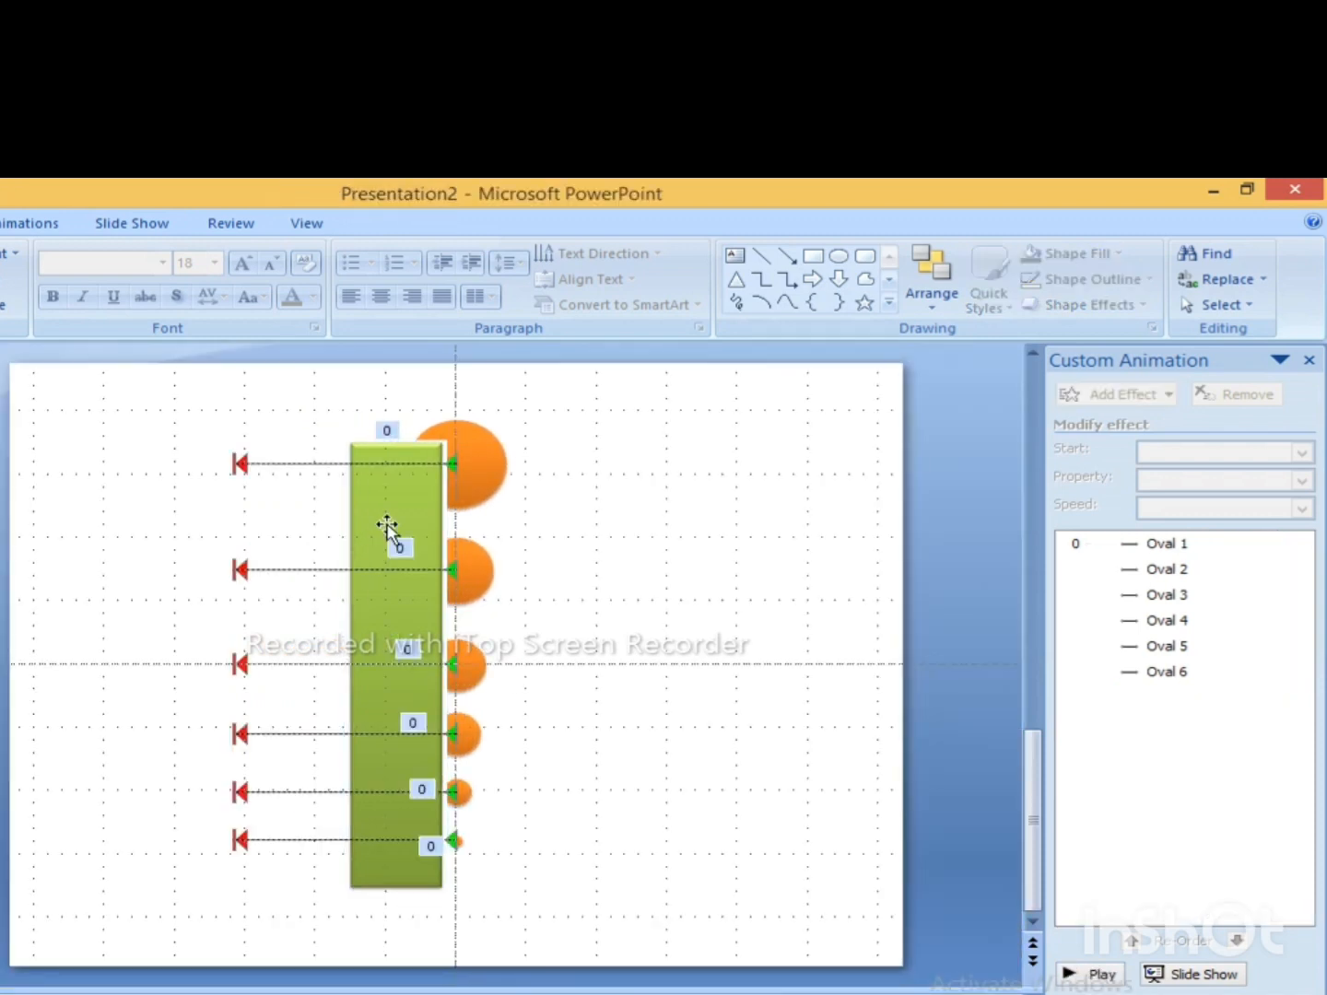
# Step: Nudge both green halves slightly up and stretch them downward and upward so the bar extends past all circles
pyautogui.click(417, 629)
pyautogui.keyDown('shift'); pyautogui.click(395, 778); pyautogui.keyUp('shift')
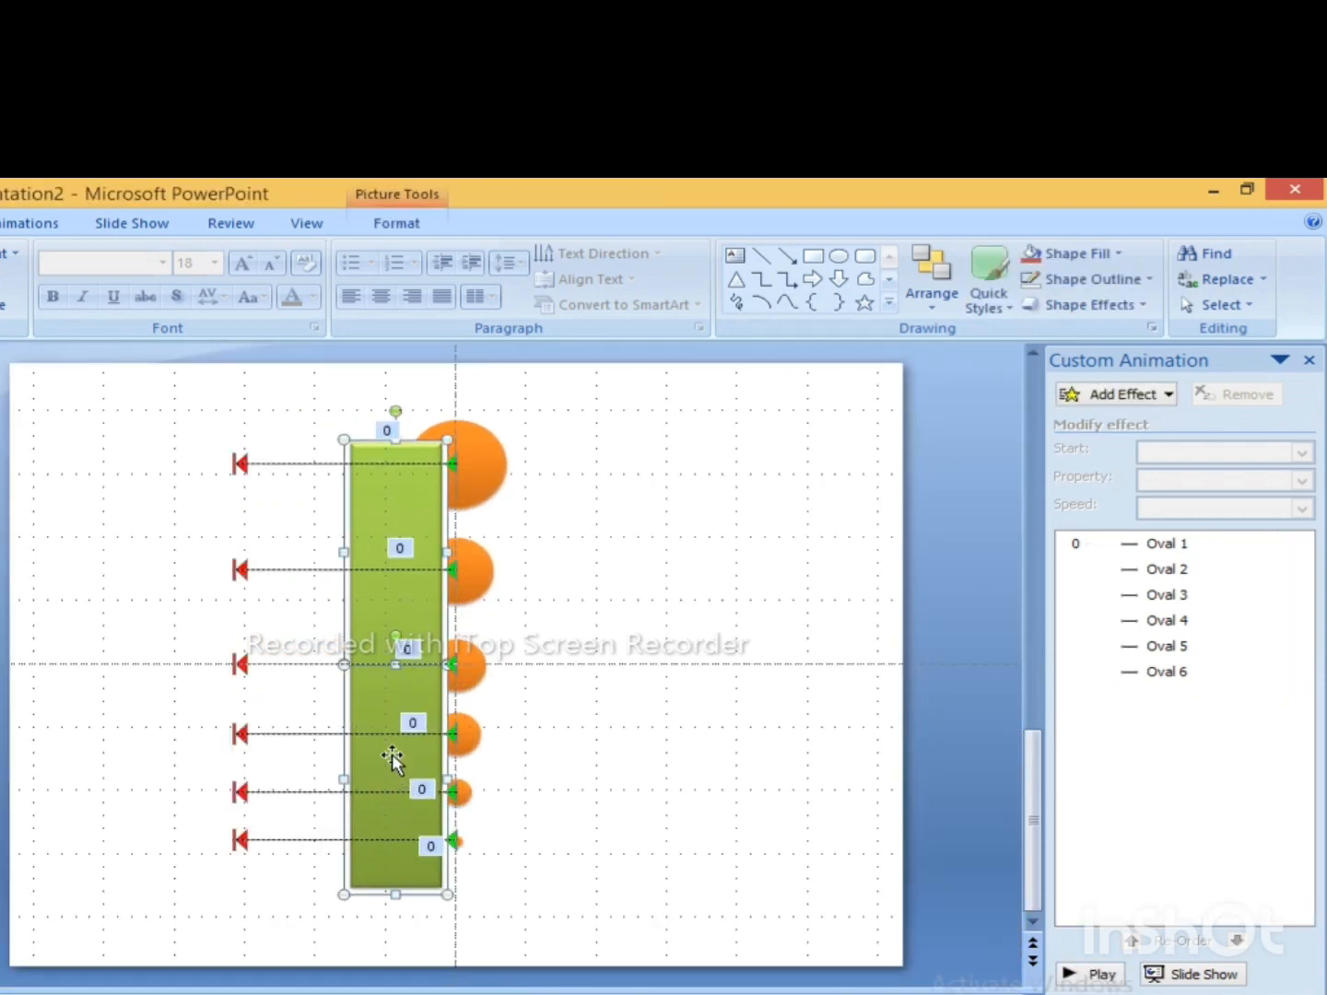
pyautogui.hotkey('ctrl', 'Up')
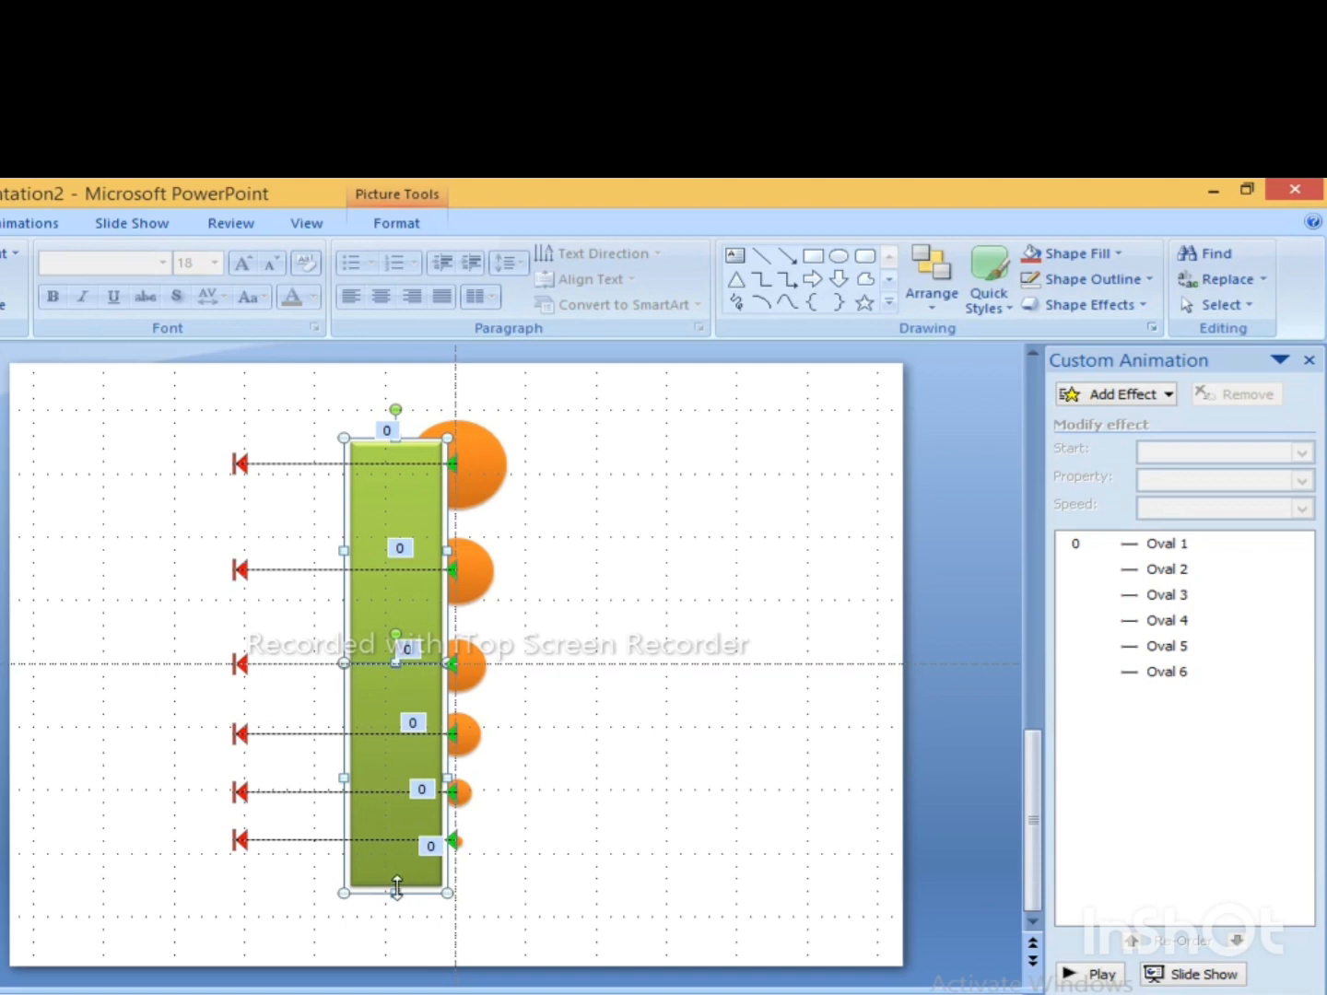
pyautogui.moveTo(396, 891); pyautogui.dragTo(395, 947)
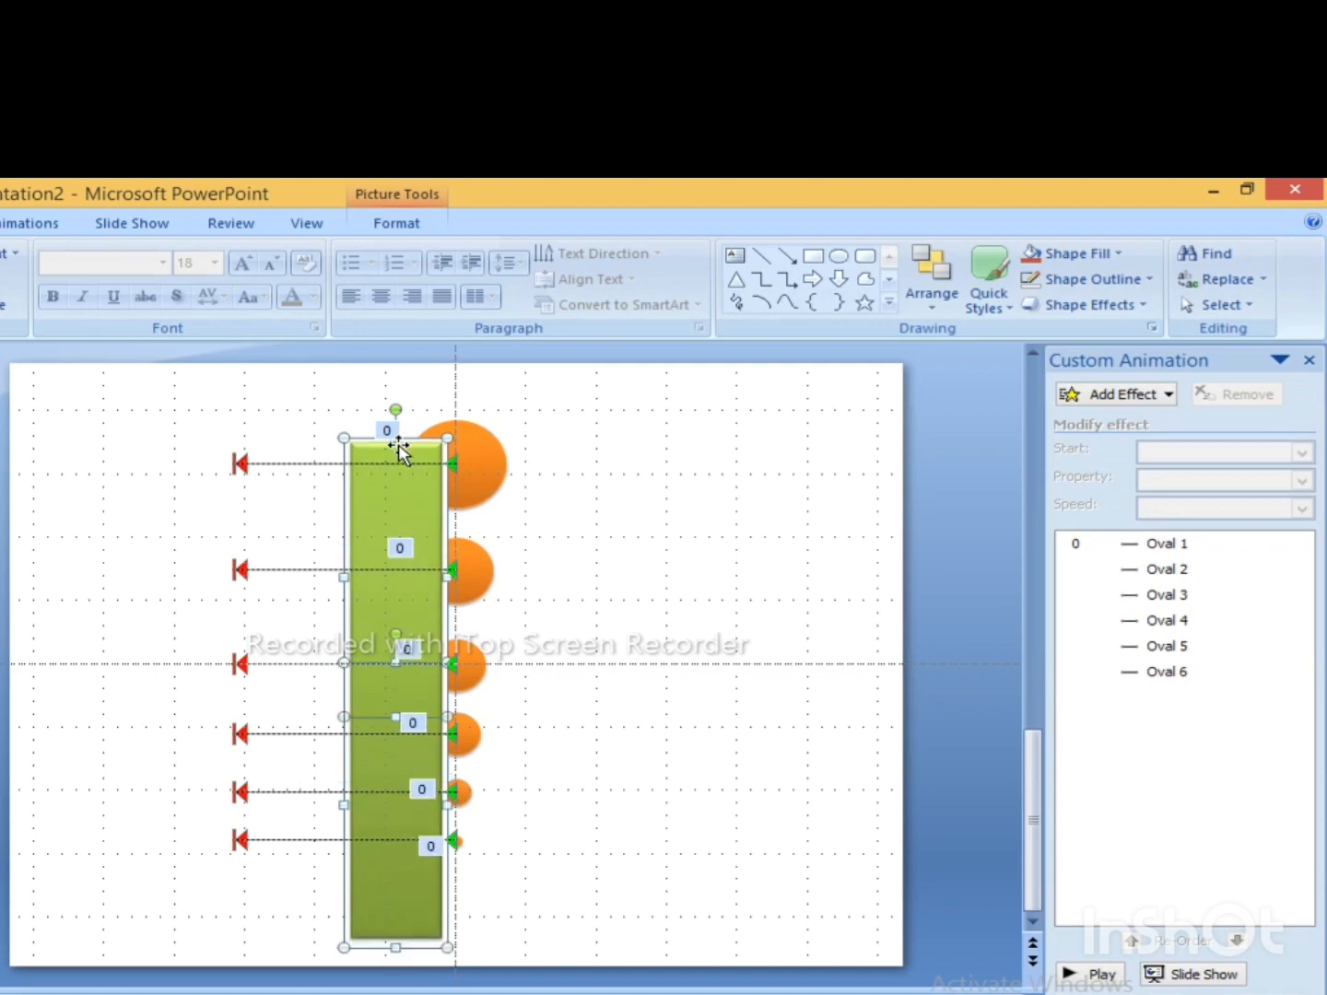
pyautogui.moveTo(395, 444); pyautogui.dragTo(395, 391)
pyautogui.click(602, 593)
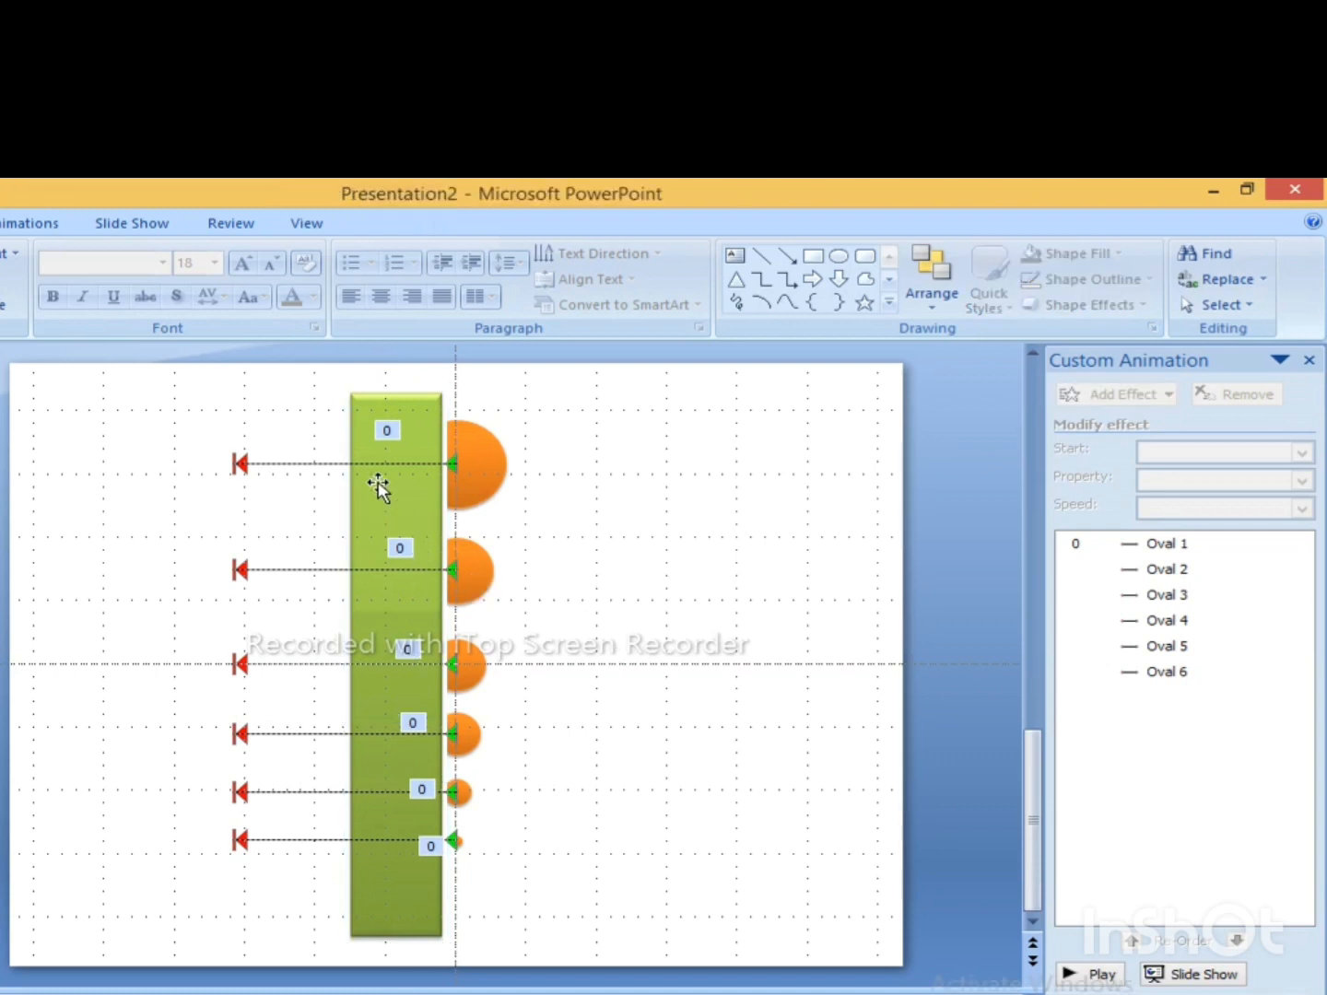
# Step: Send the upper green half to the back, behind the circles, and preview the animations
pyautogui.click(379, 489)
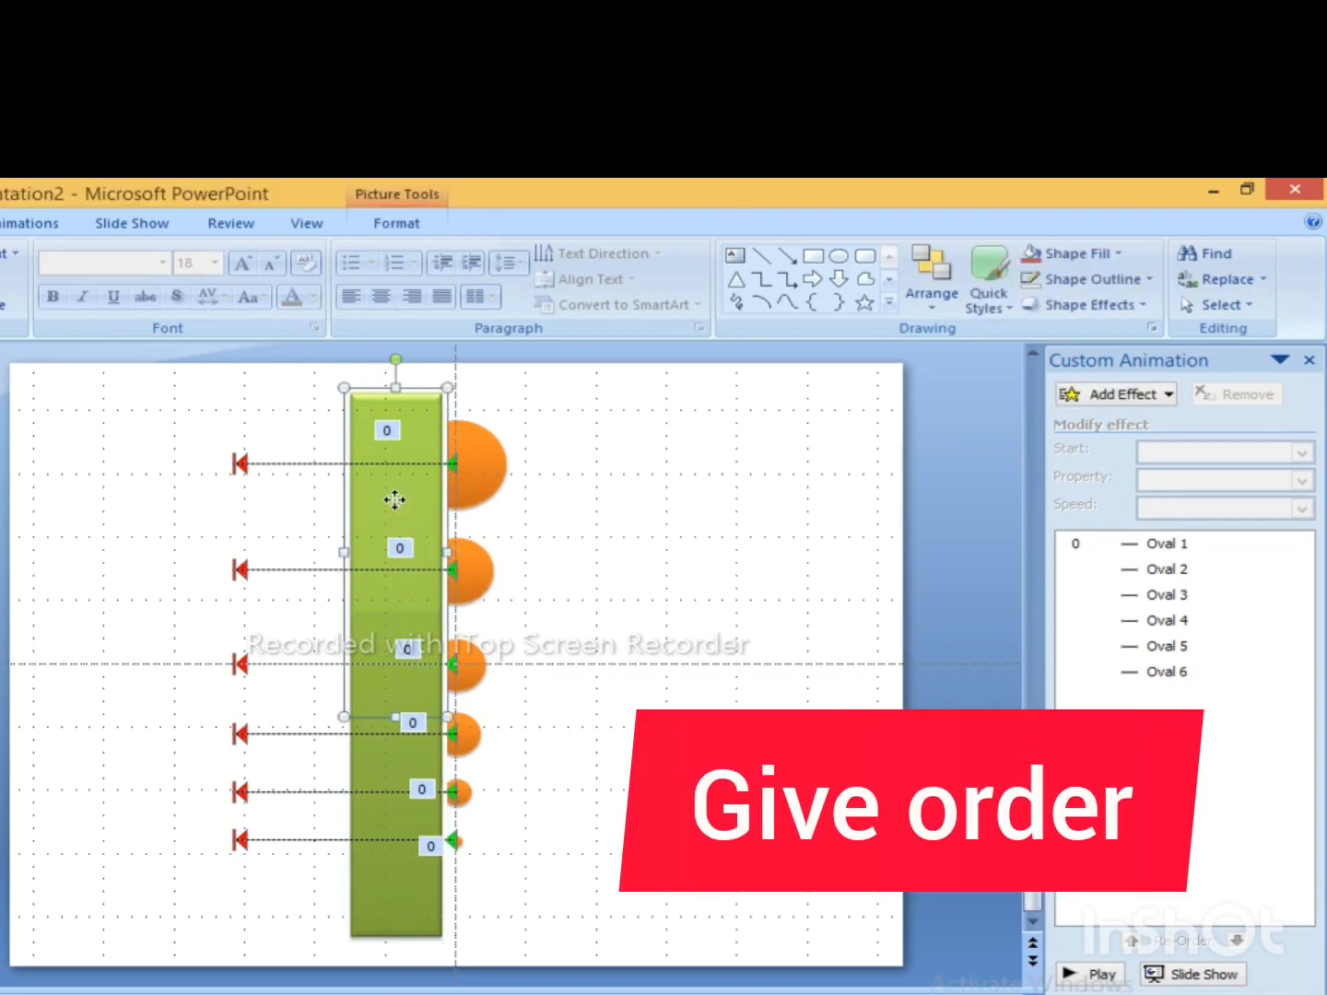
pyautogui.rightClick(395, 500)
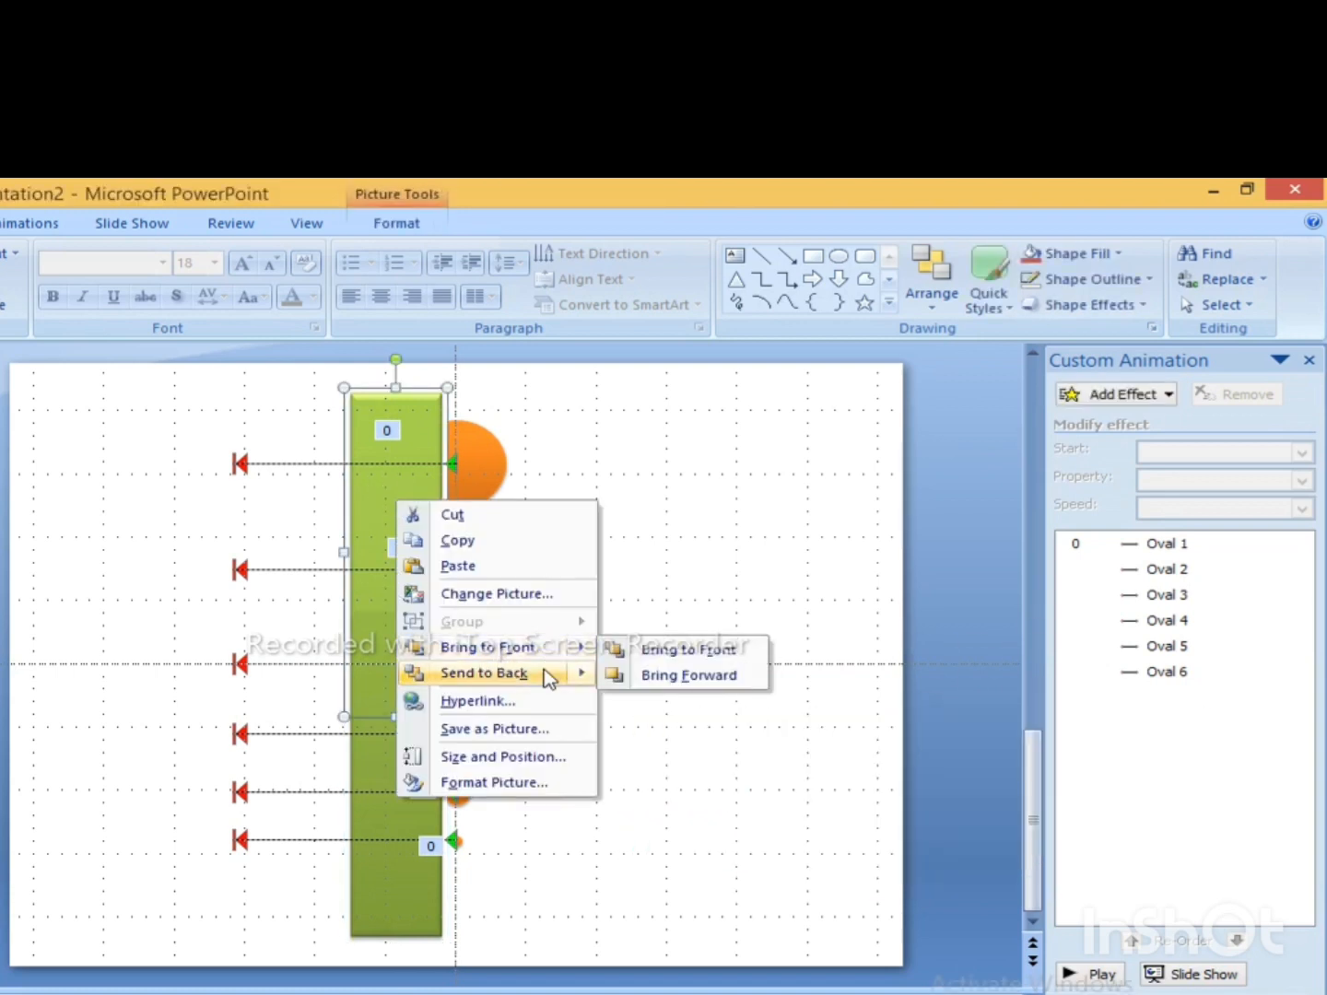
pyautogui.moveTo(549, 678)
pyautogui.click(684, 676)
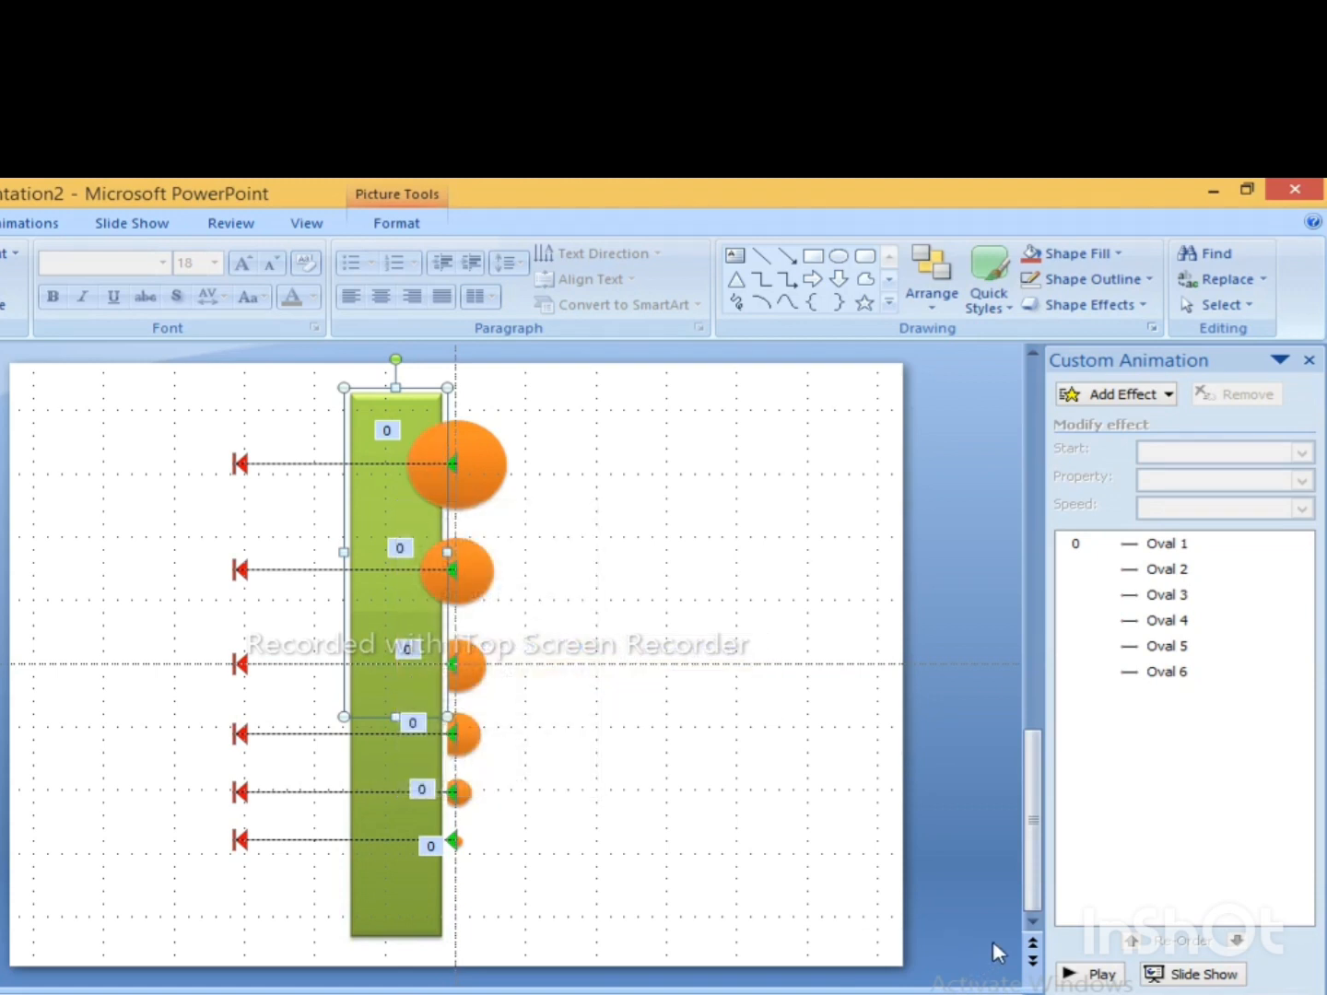
pyautogui.click(1104, 976)
pyautogui.press('Escape')
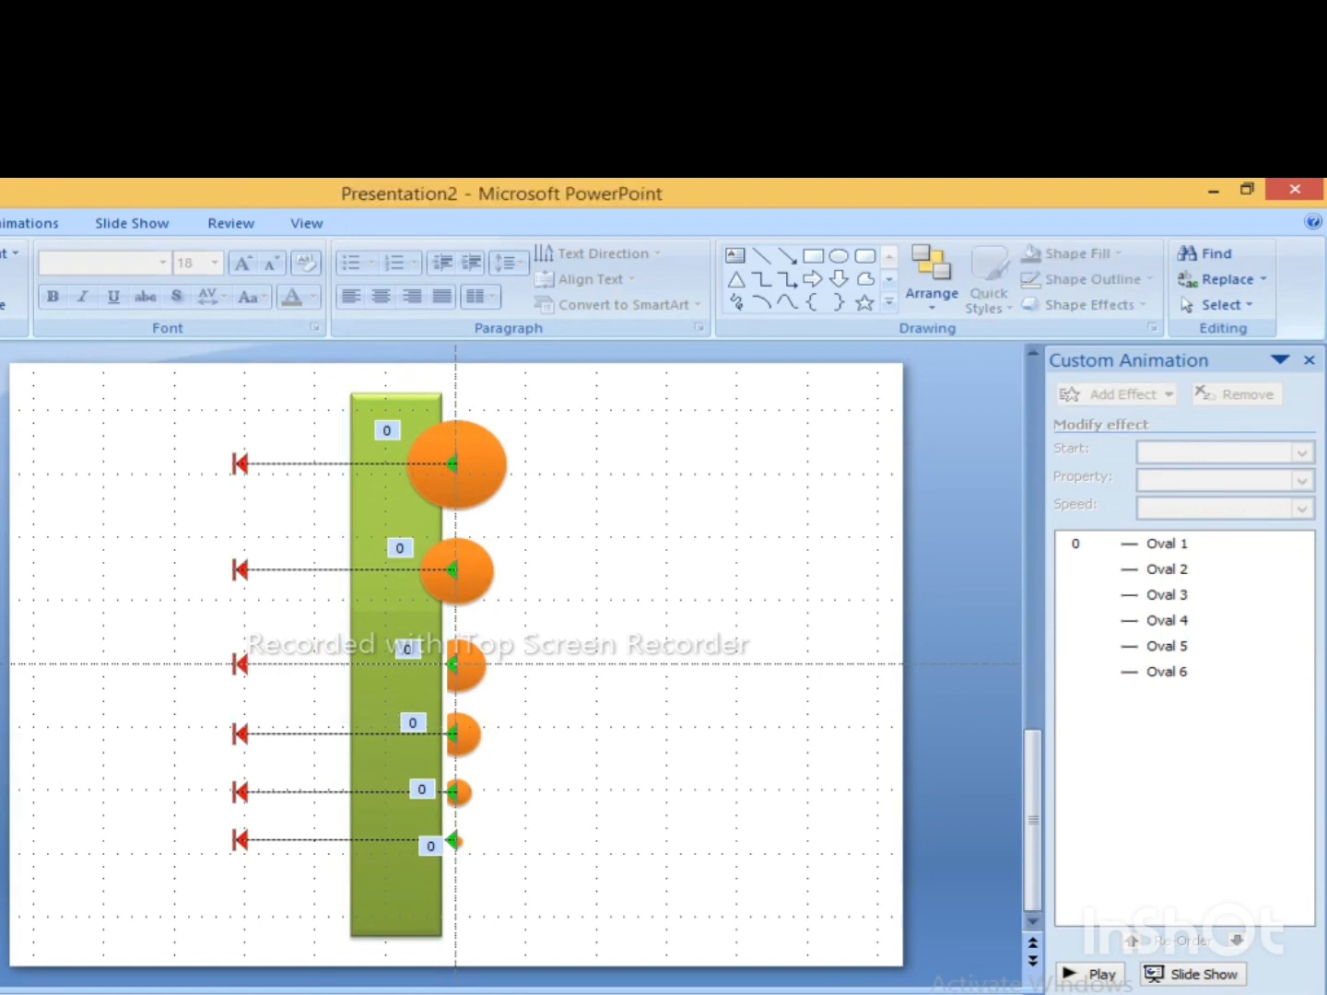
# Step: Duplicate all six orange circles together with their Left motion paths
pyautogui.hotkey('ctrl', 'd')
pyautogui.click(492, 460)
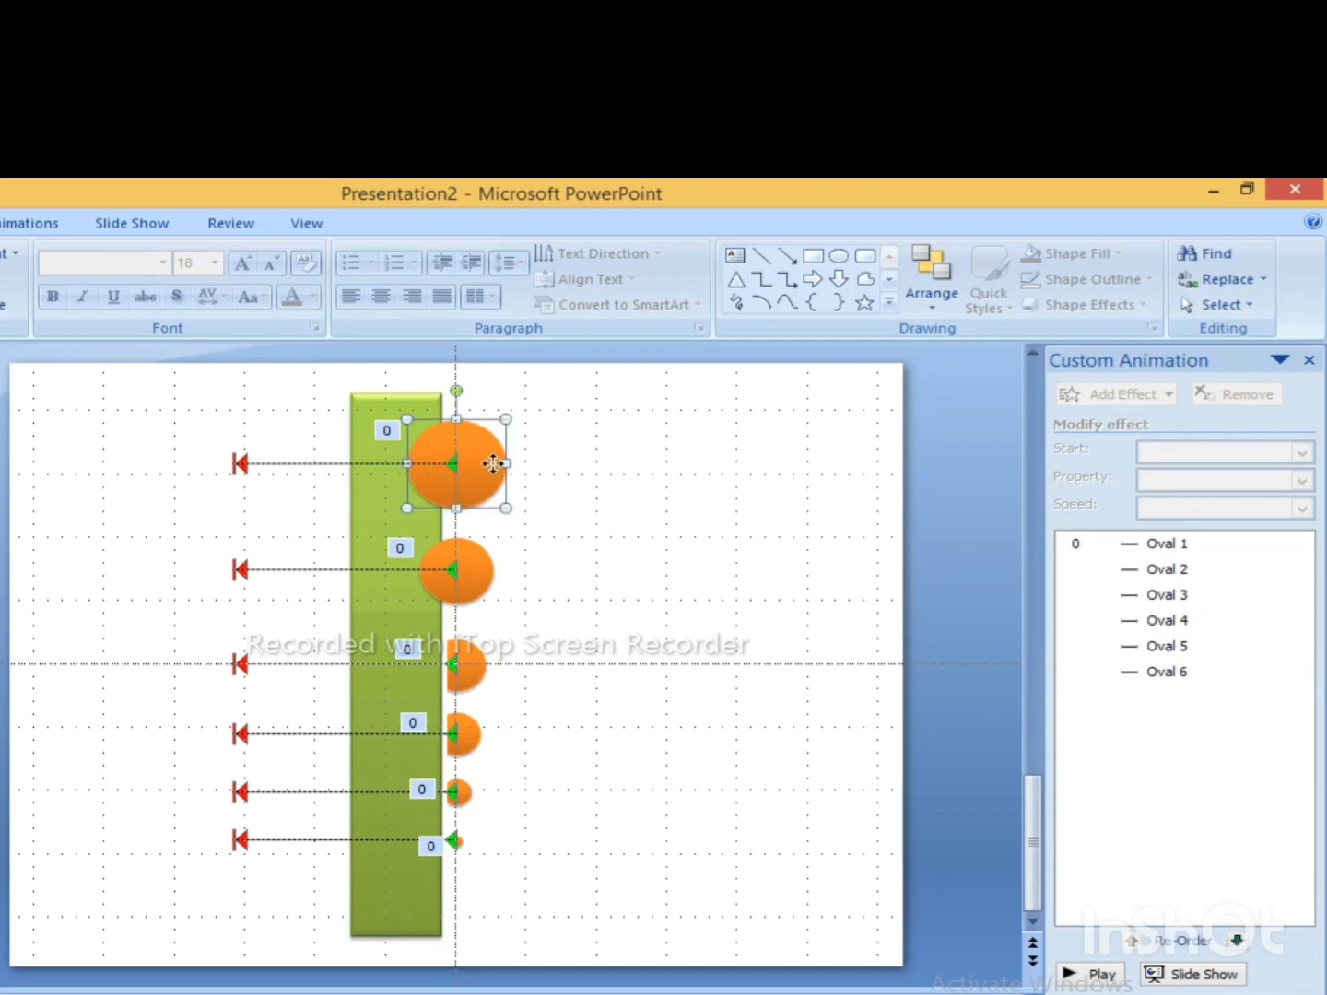
pyautogui.keyDown('shift'); pyautogui.click(487, 566); pyautogui.keyUp('shift')
pyautogui.keyDown('shift'); pyautogui.click(469, 657); pyautogui.keyUp('shift')
pyautogui.keyDown('shift'); pyautogui.click(470, 737); pyautogui.keyUp('shift')
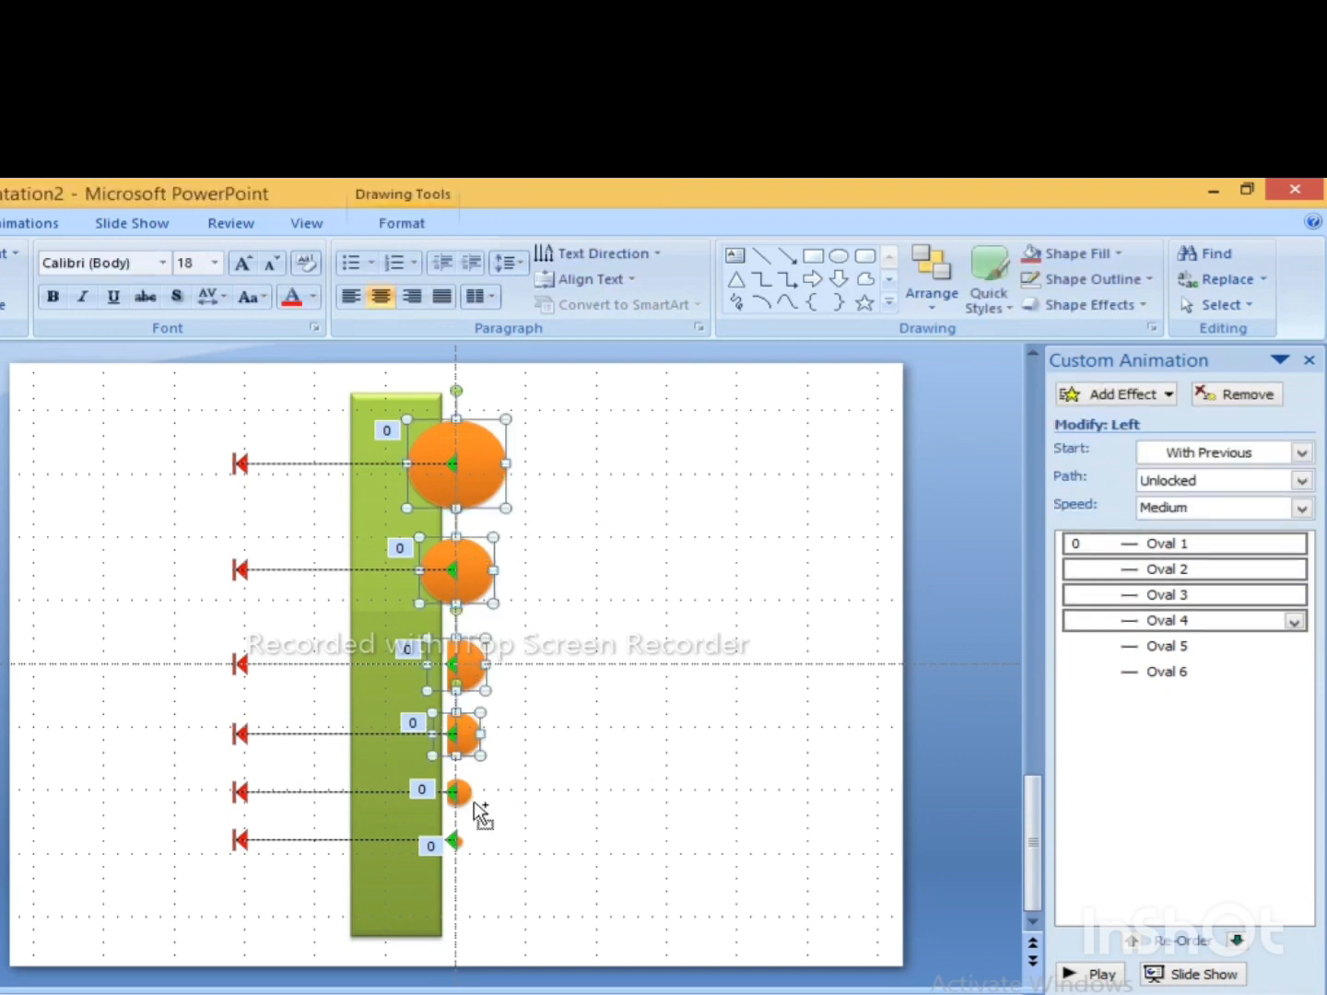
pyautogui.keyDown('shift'); pyautogui.click(461, 792); pyautogui.keyUp('shift')
pyautogui.keyDown('shift'); pyautogui.click(458, 841); pyautogui.keyUp('shift')
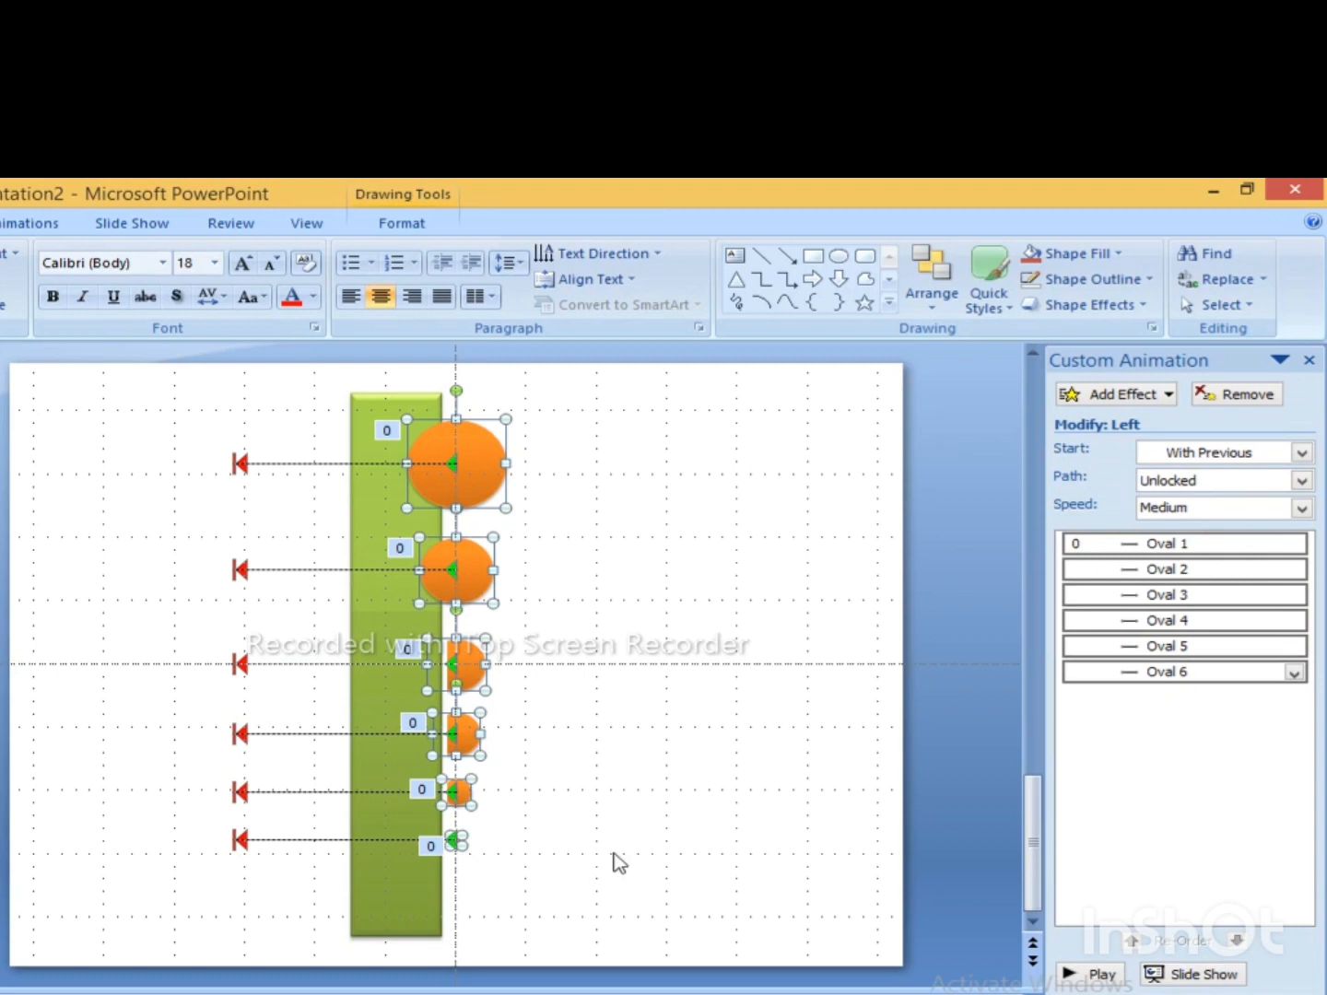
pyautogui.hotkey('ctrl', 'd')
# Step: Move the six duplicated circles left until they are entirely past the left side of the green bar
pyautogui.press('Left')
pyautogui.press('Left')
pyautogui.press('Left')
pyautogui.press('Left')
pyautogui.press('Left')
pyautogui.press('Left')
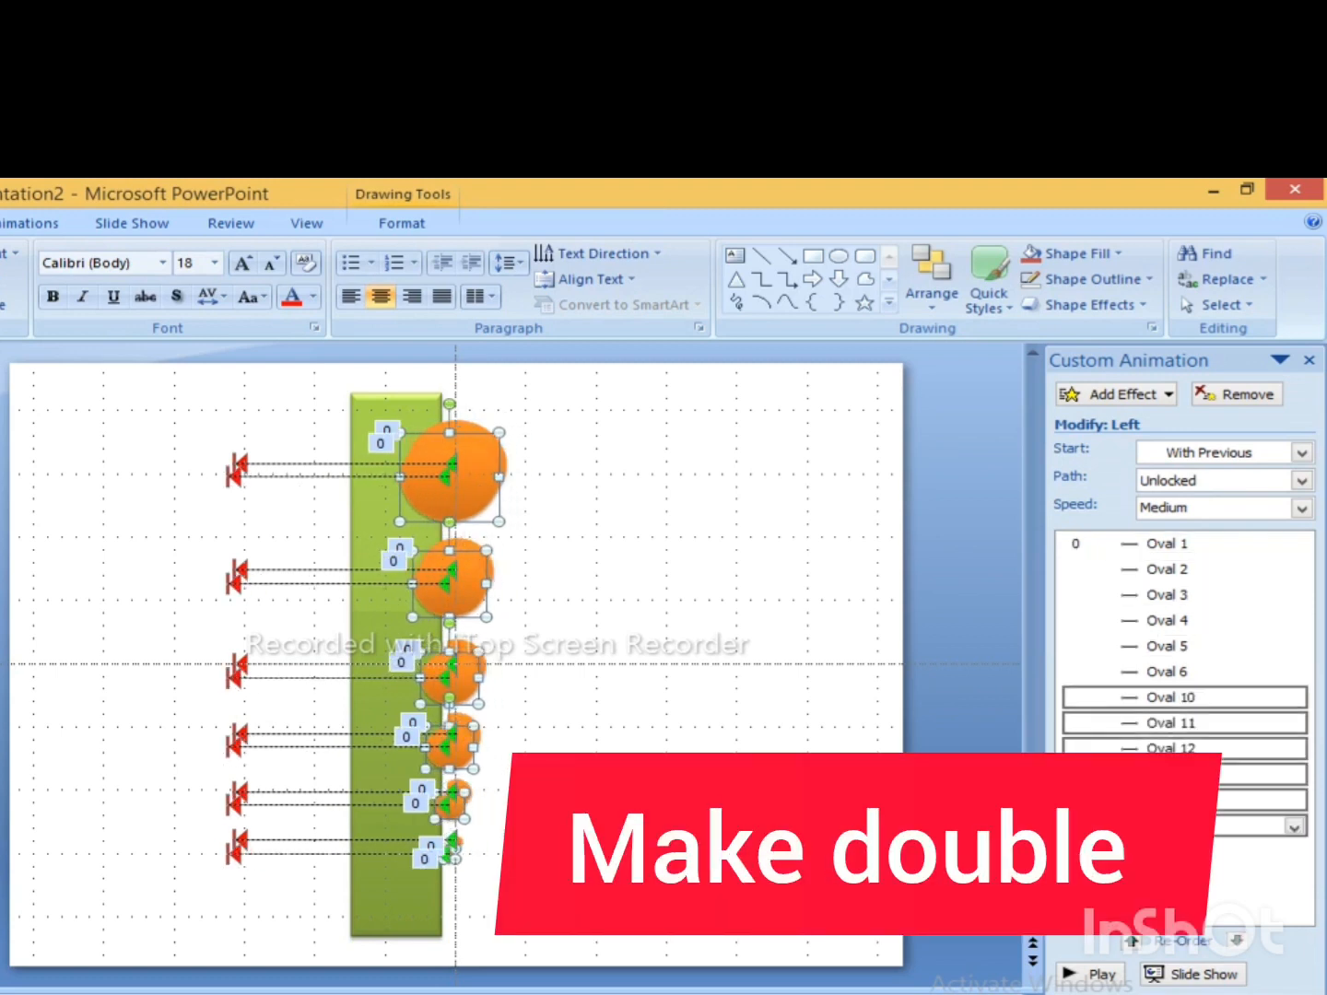
pyautogui.press('Left')
pyautogui.press('Left')
pyautogui.press('Left')
pyautogui.press('Left')
pyautogui.press('Left')
pyautogui.press('Left')
pyautogui.press('Left')
pyautogui.press('Left')
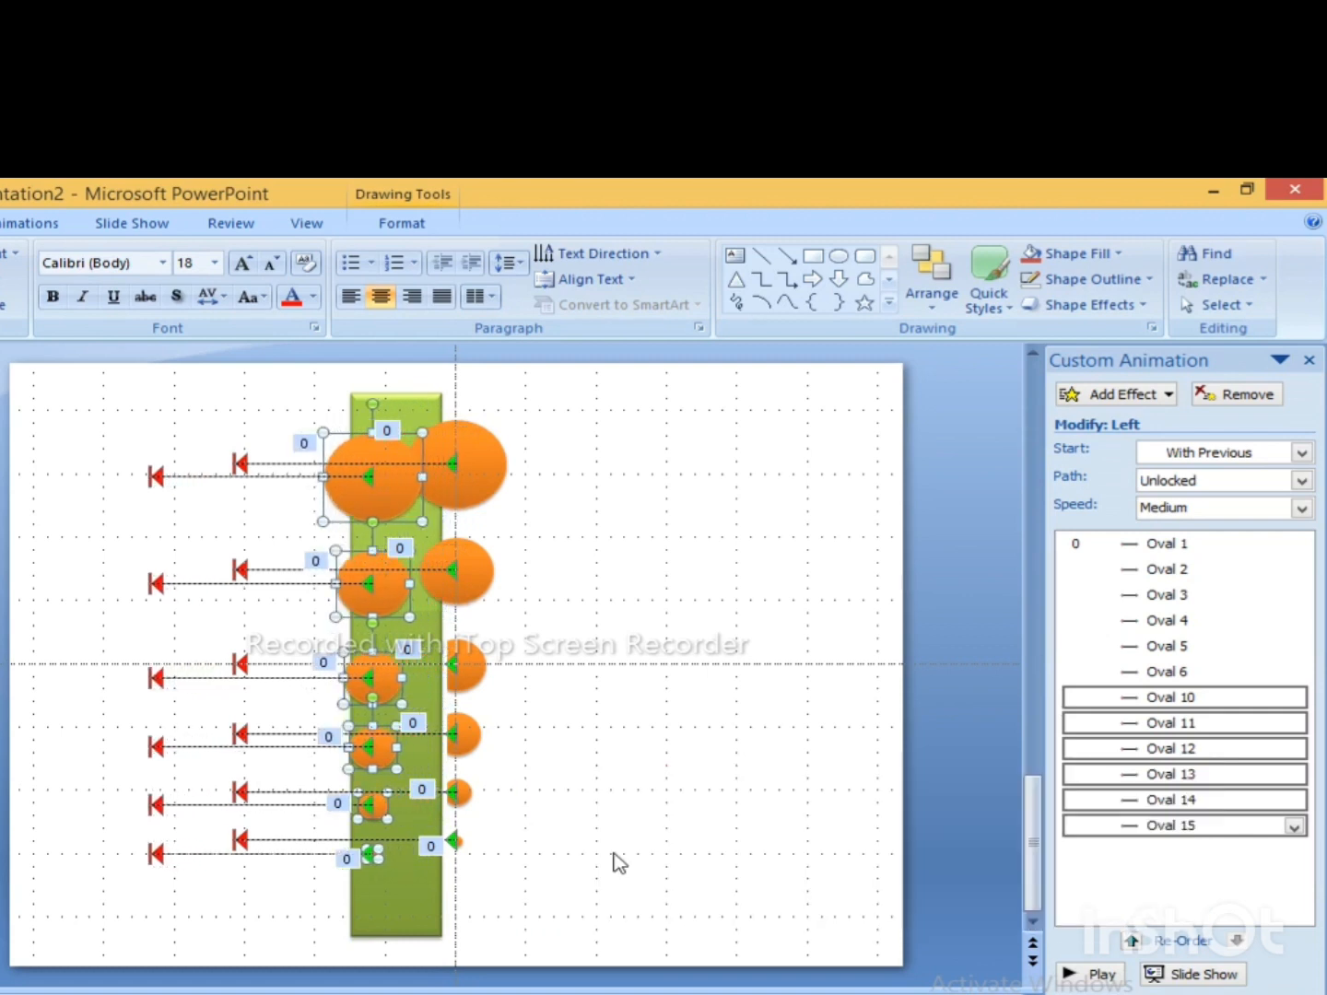
pyautogui.press('Left')
pyautogui.press('Left')
pyautogui.press('Left')
pyautogui.press('Left')
pyautogui.press('Left')
pyautogui.press('Left')
pyautogui.press('Left')
pyautogui.press('Left')
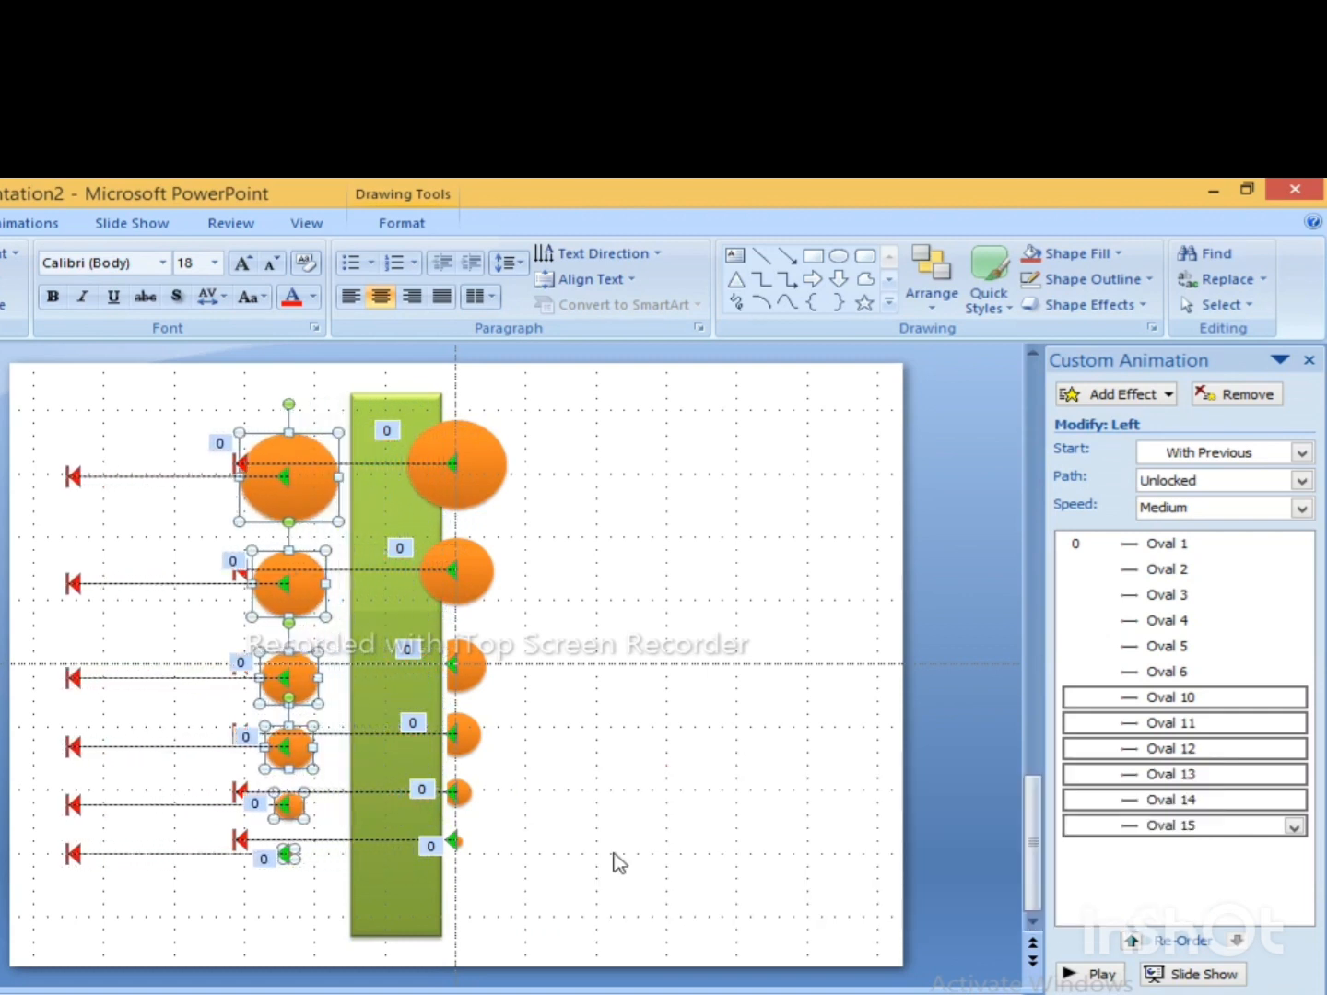
pyautogui.press('Left')
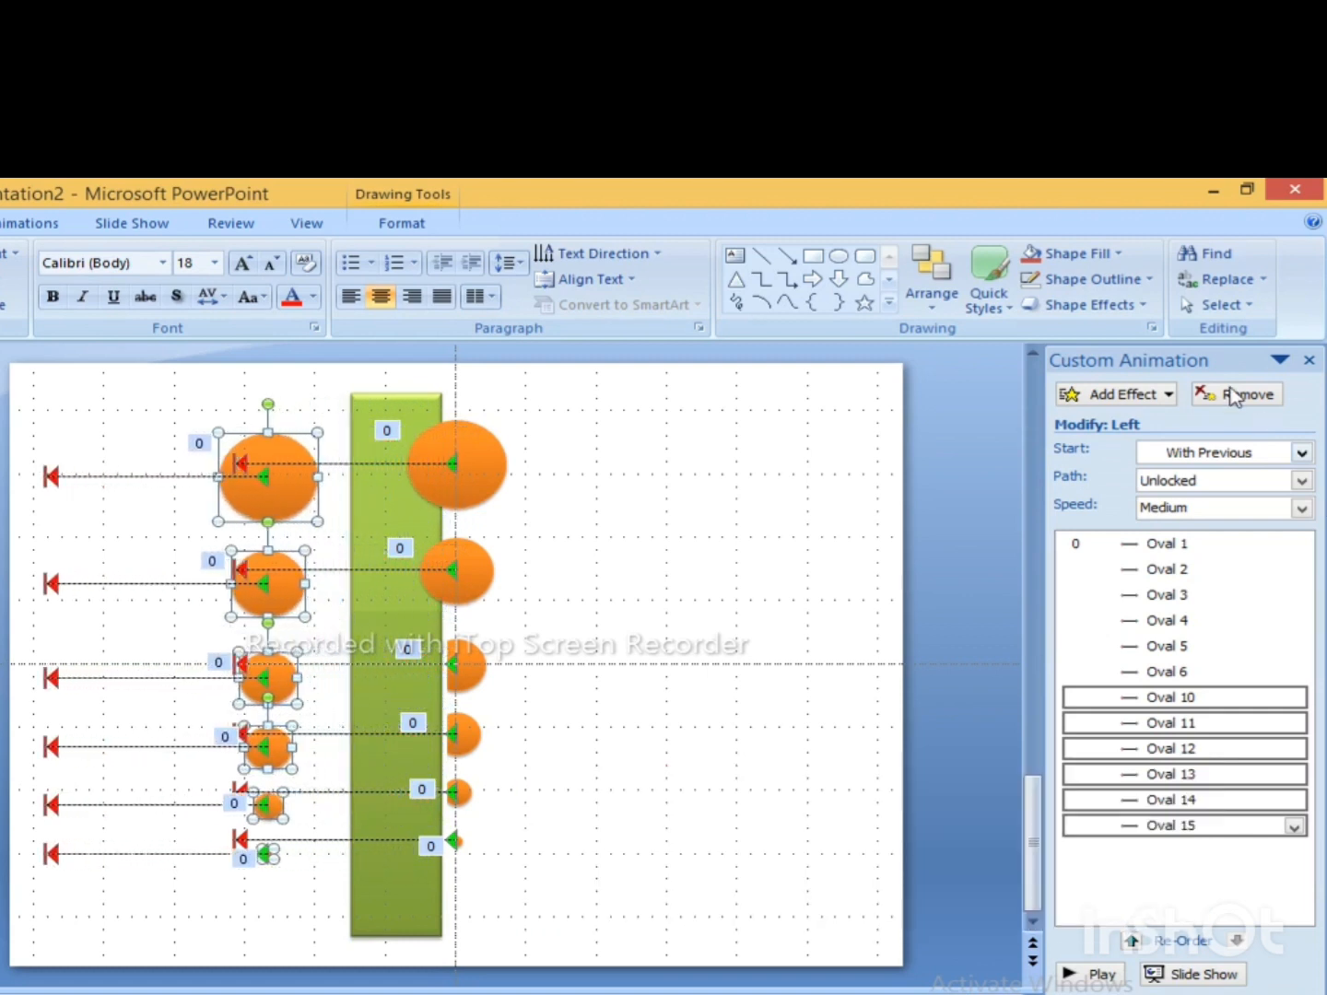
# Step: Replace the Left motion paths of the six duplicated circles with Right motion paths that start With Previous
pyautogui.click(1248, 394)
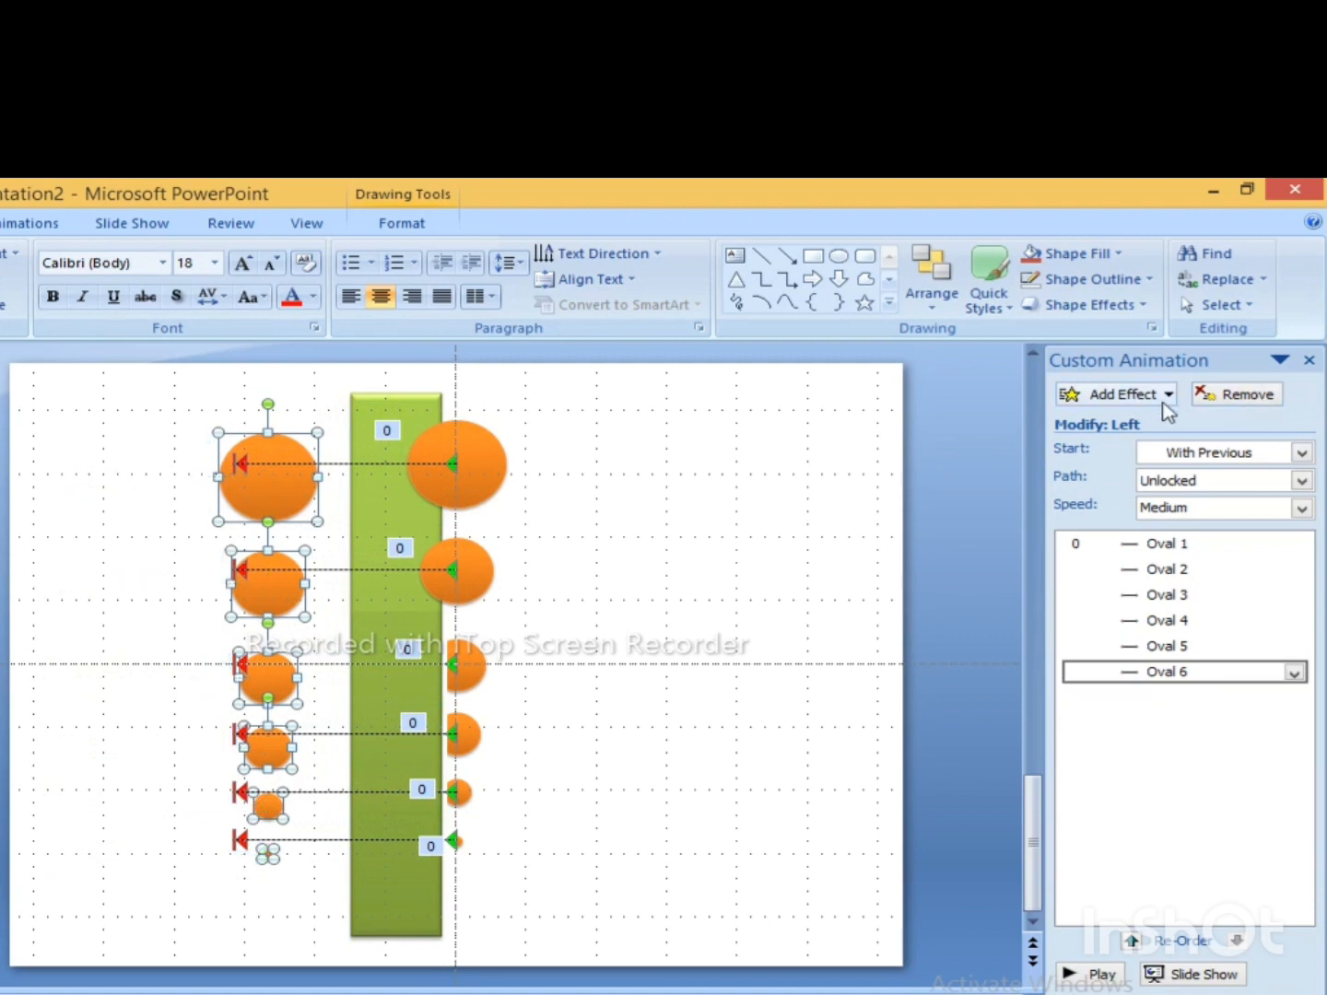
pyautogui.click(1145, 396)
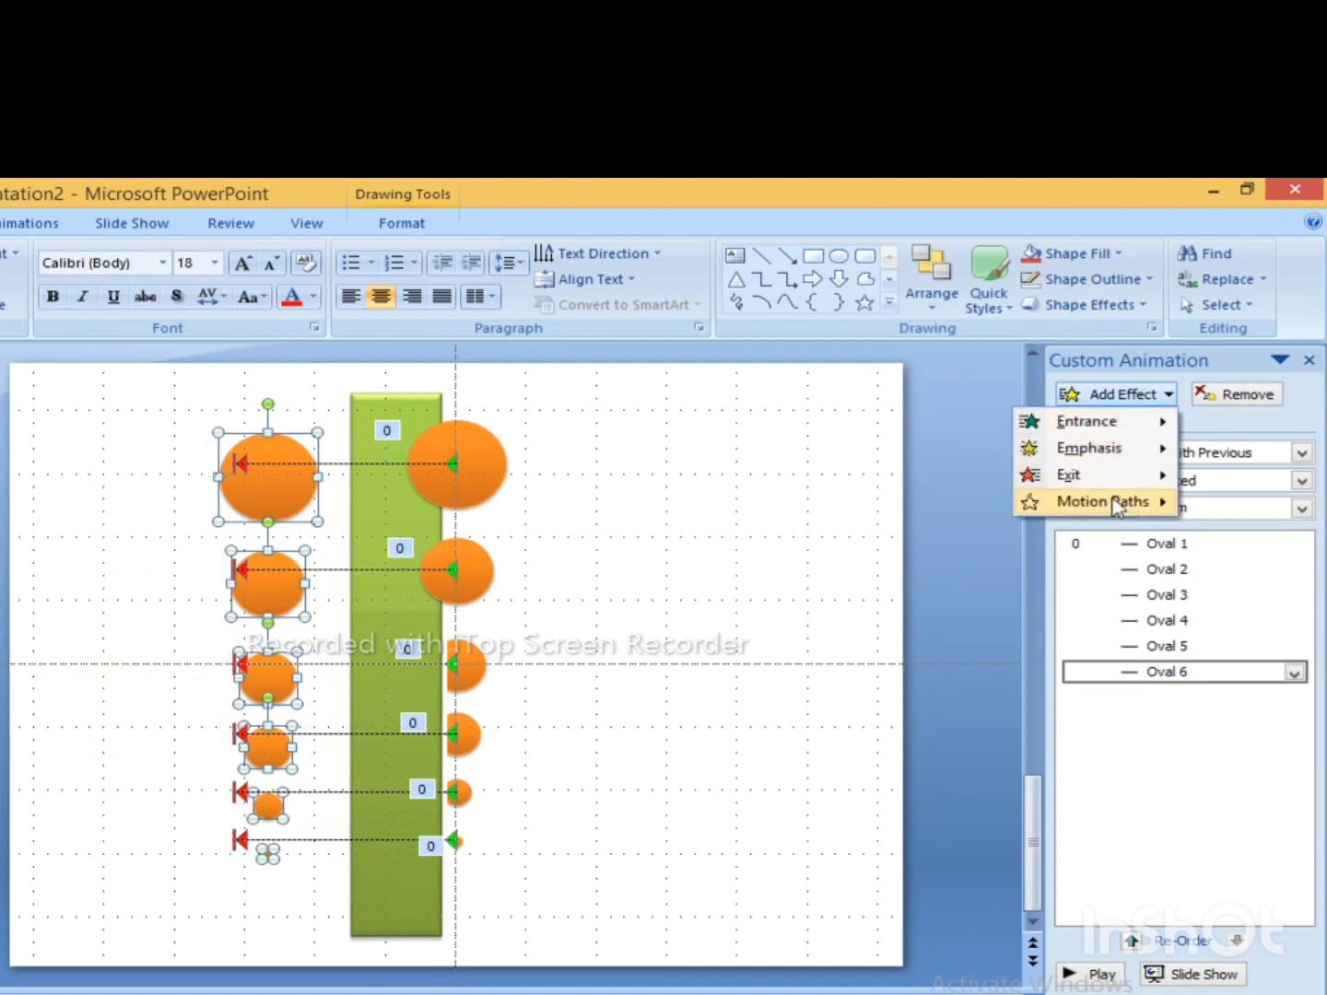
pyautogui.moveTo(1115, 505)
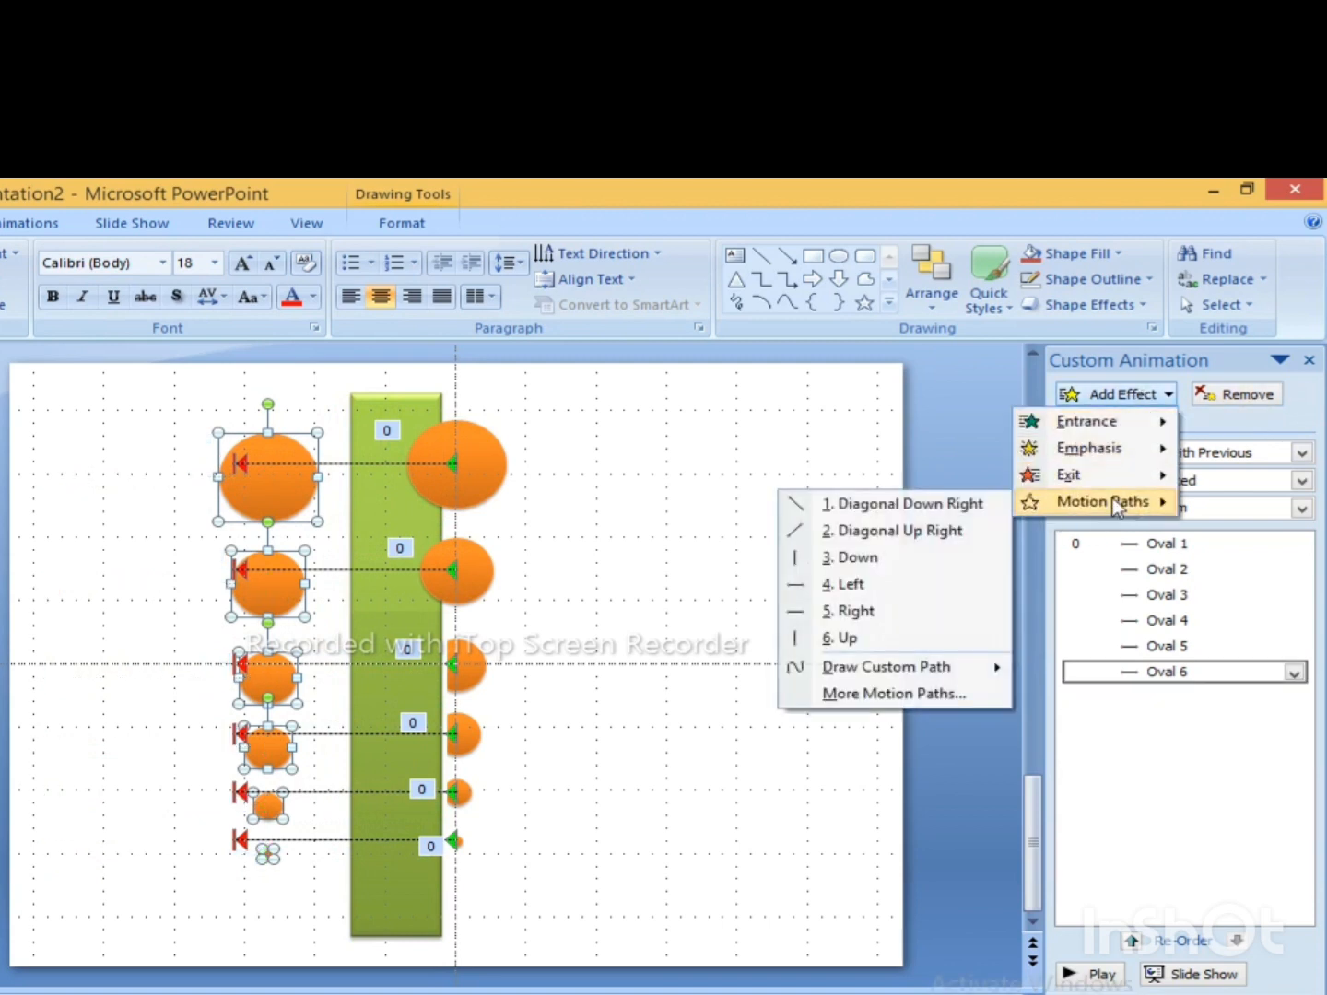
pyautogui.click(857, 610)
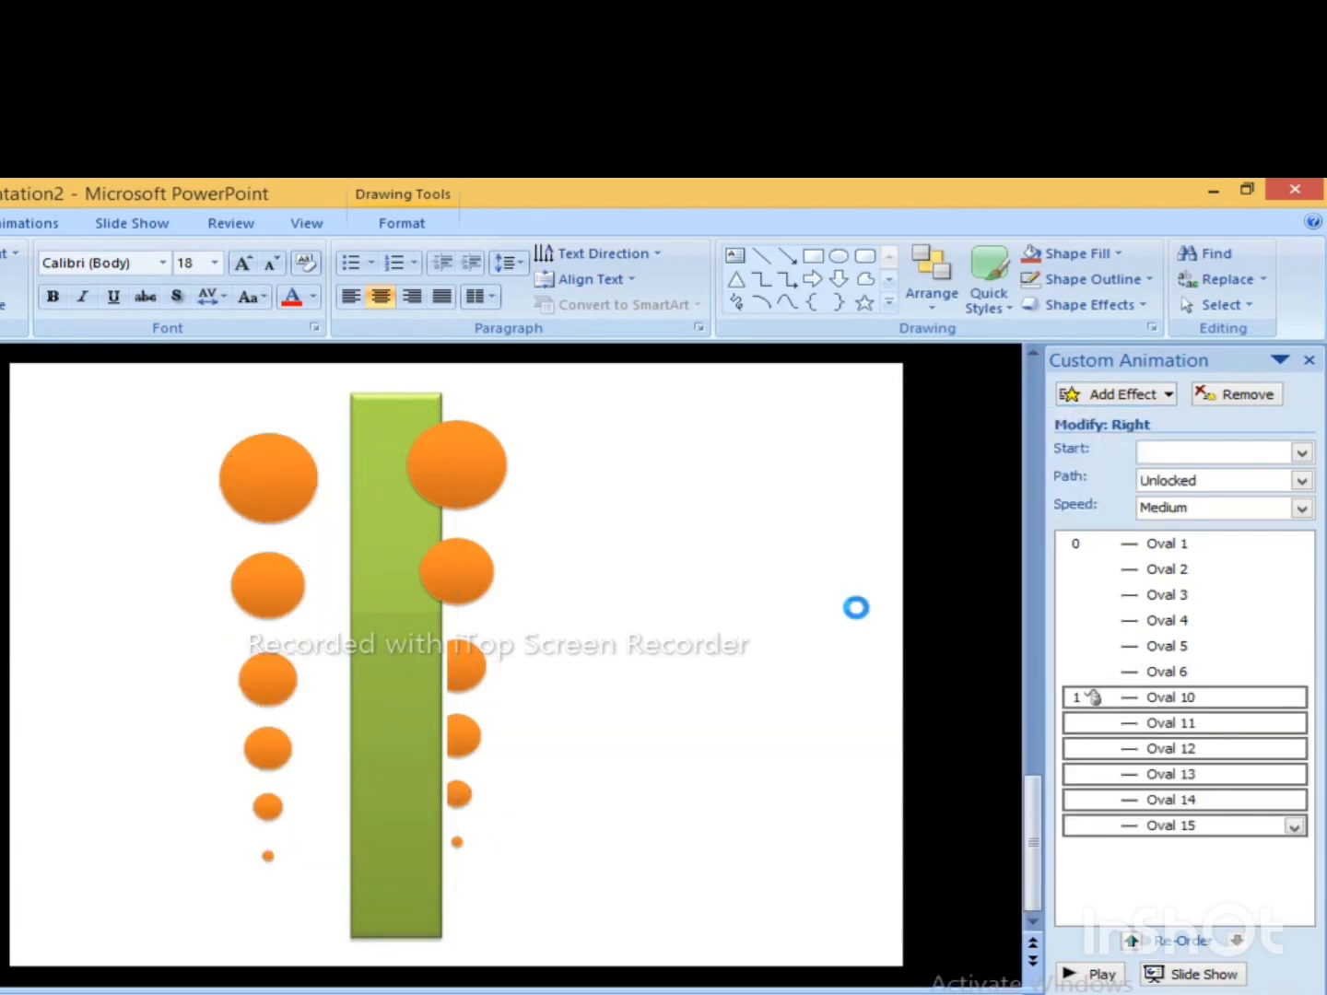
pyautogui.click(1294, 828)
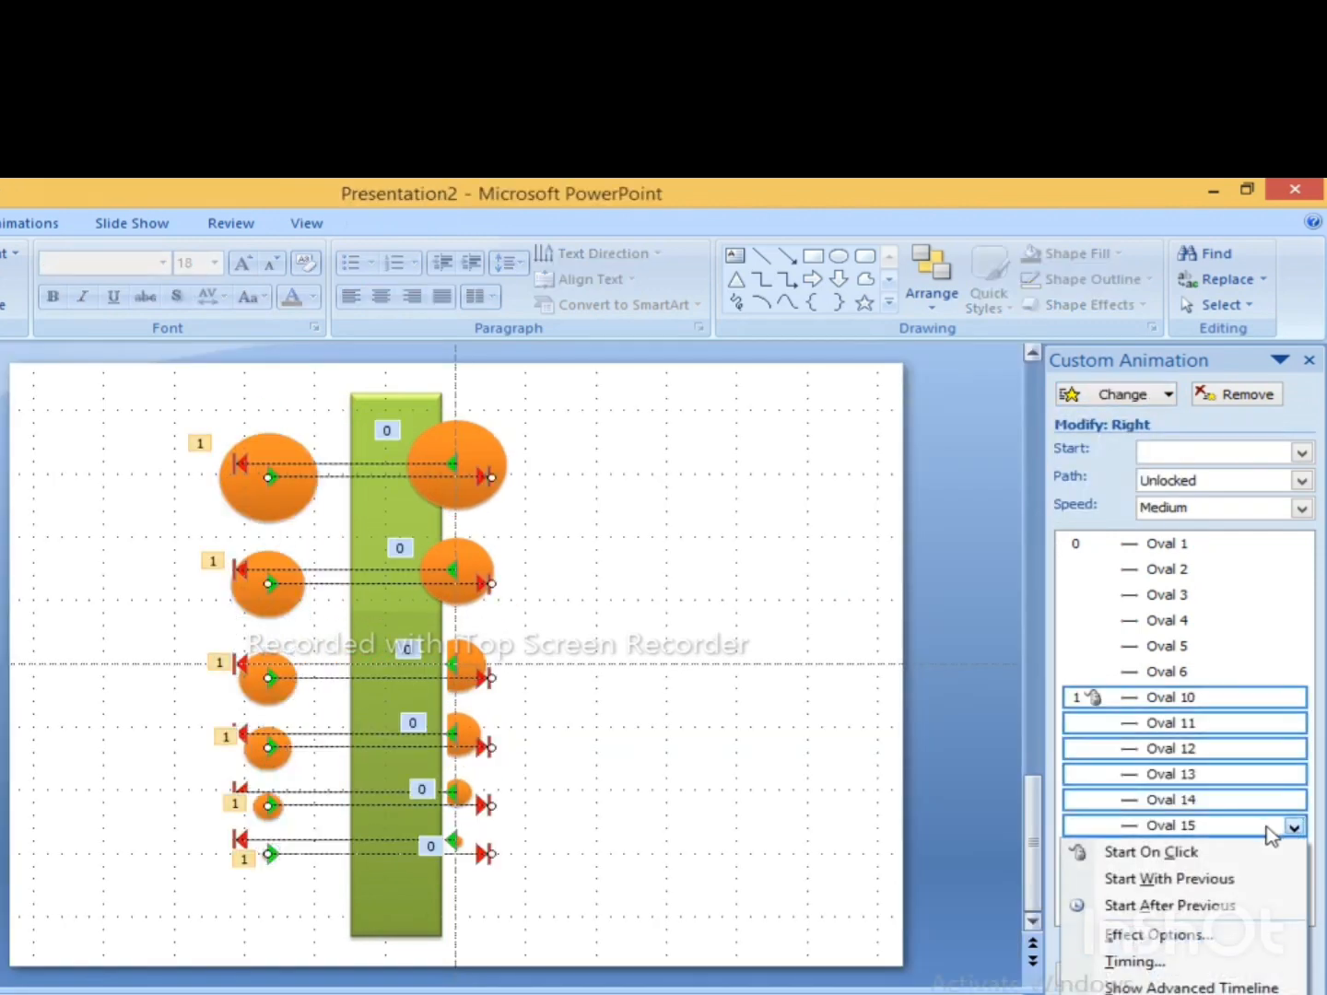
pyautogui.click(1155, 880)
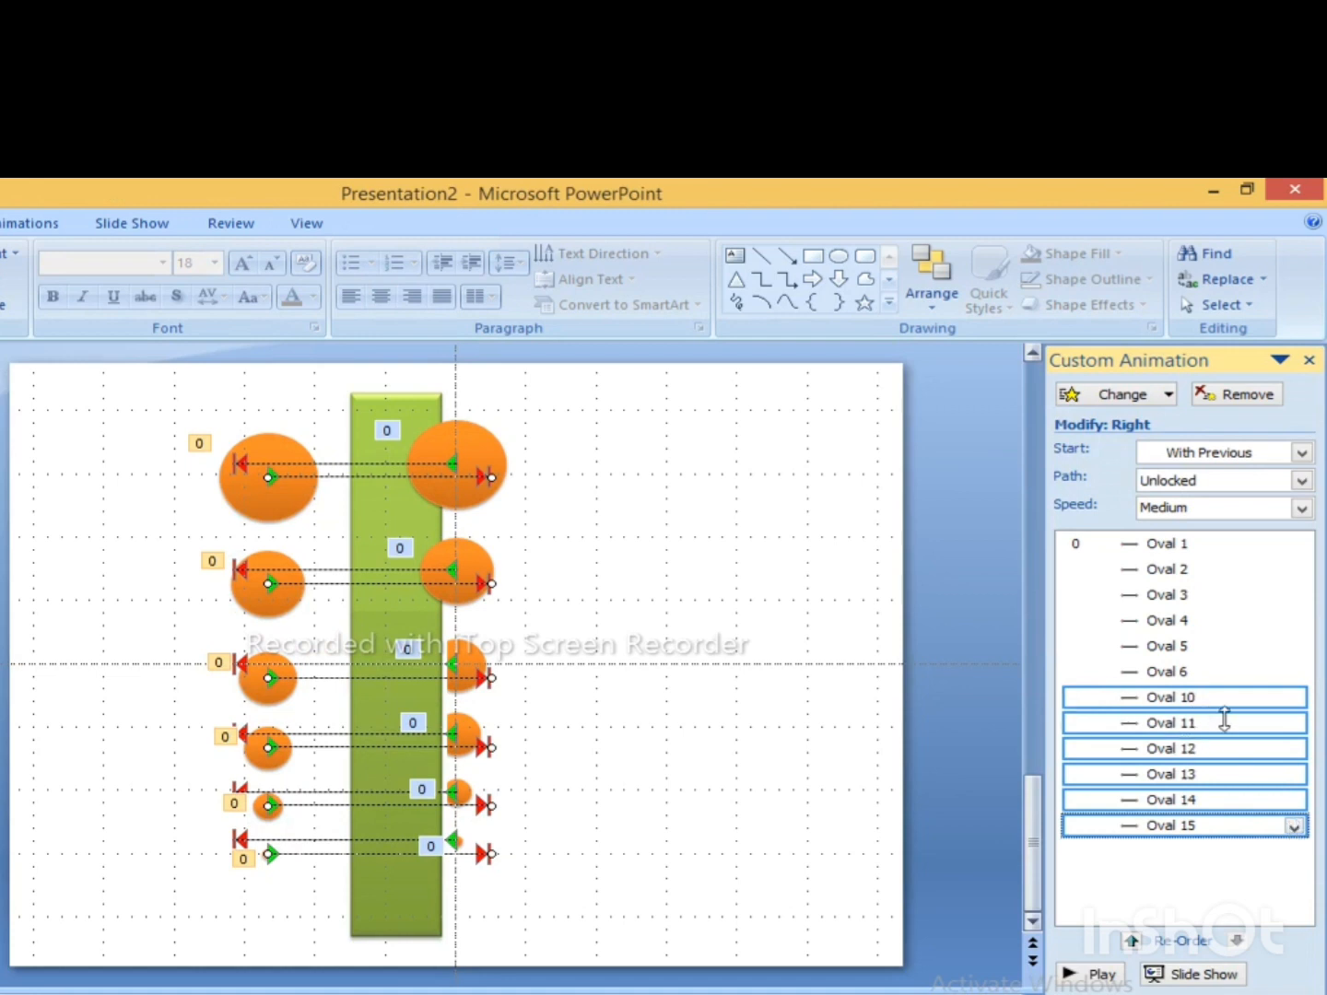
# Step: Enable Auto-reverse for the six duplicates' Right motion paths and repeat them Until End of Slide
pyautogui.click(1294, 828)
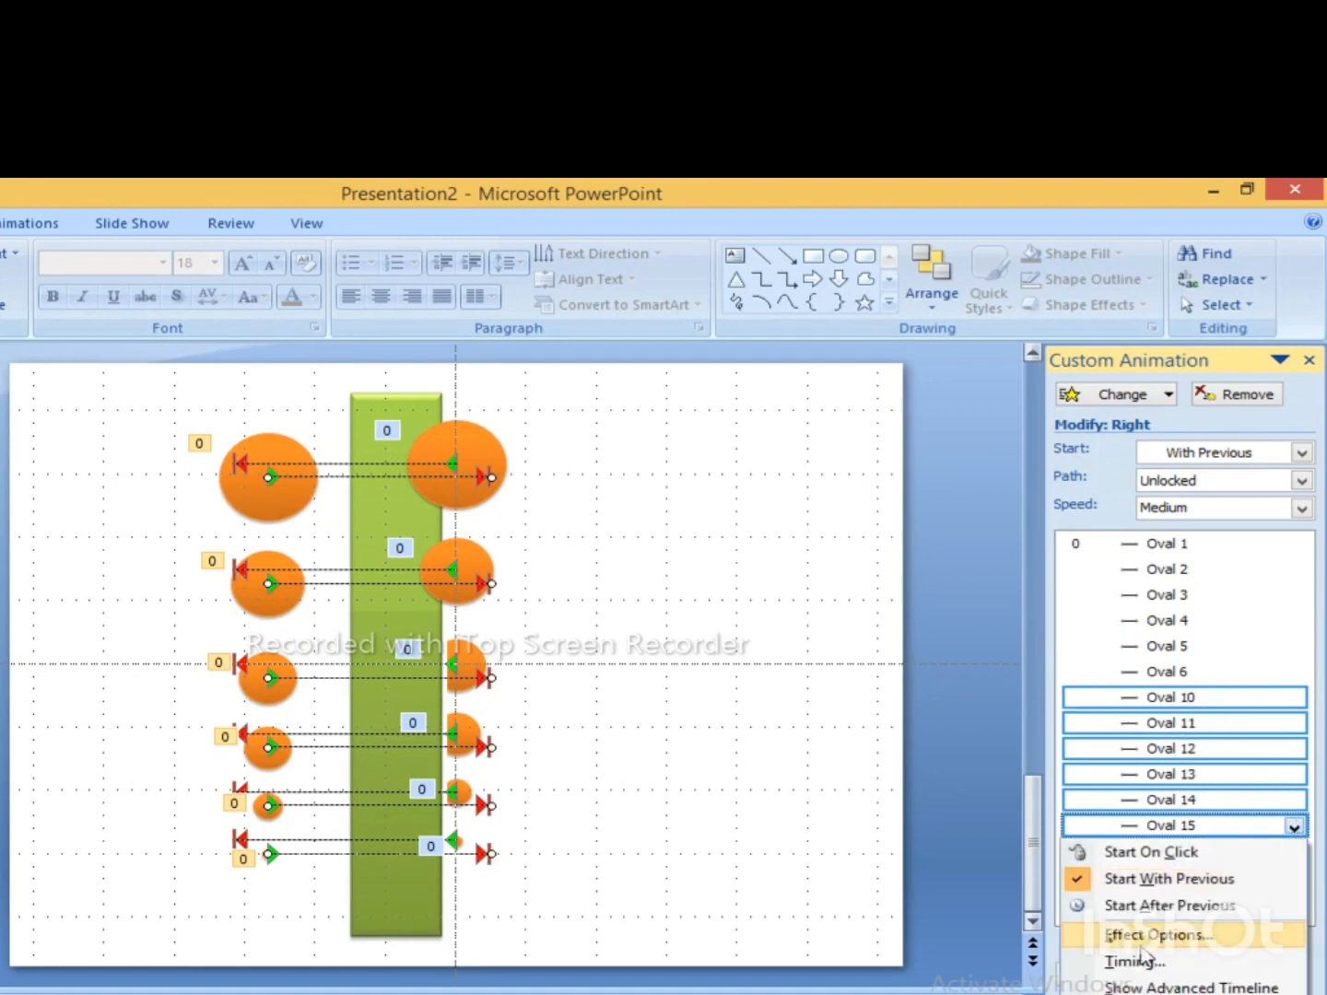
pyautogui.click(1119, 958)
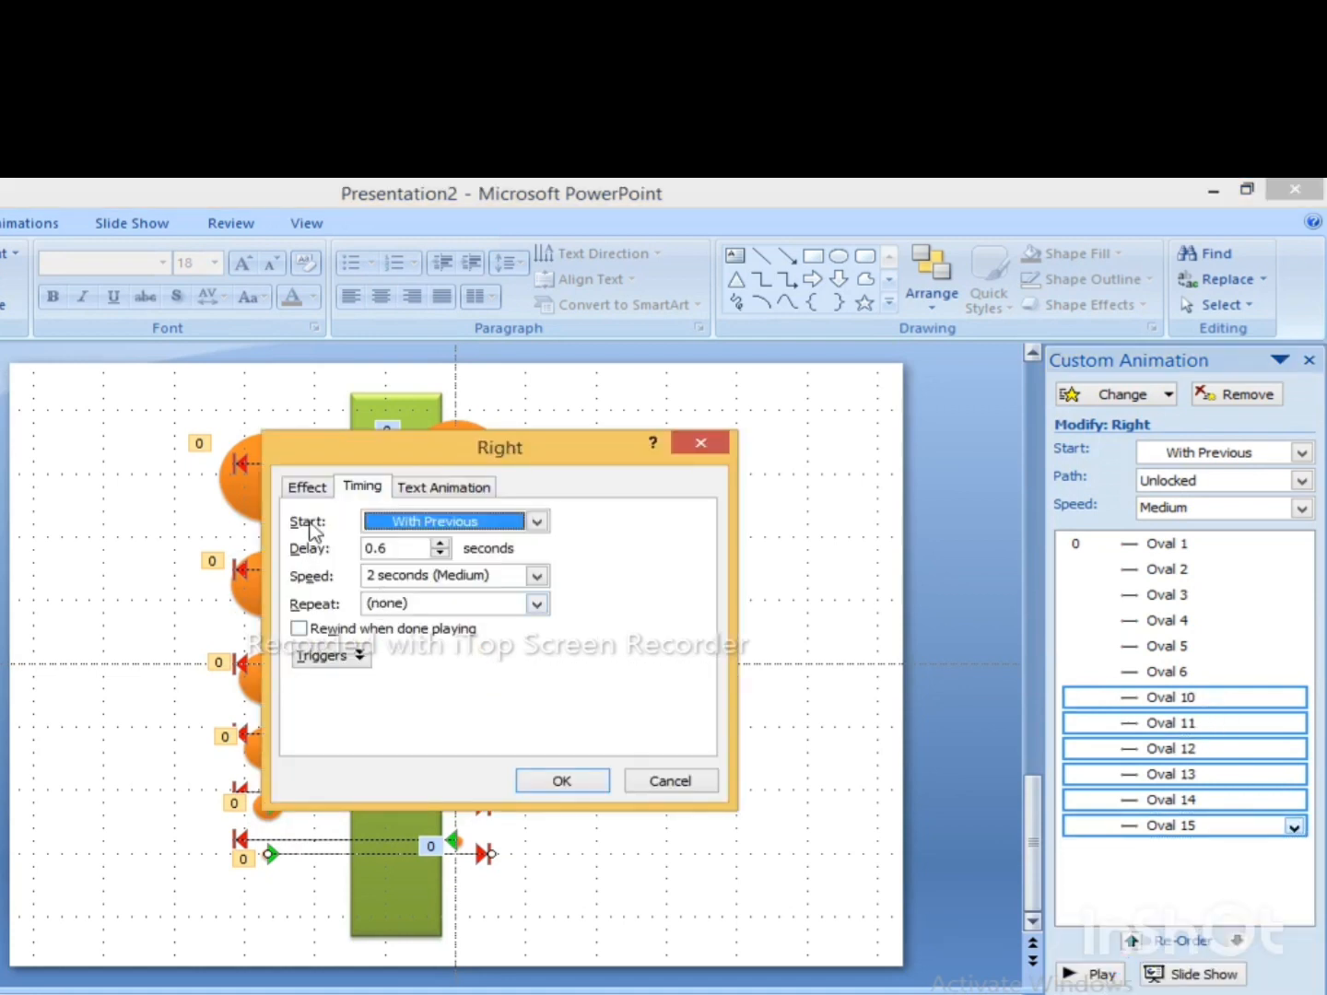
pyautogui.click(308, 488)
pyautogui.click(309, 593)
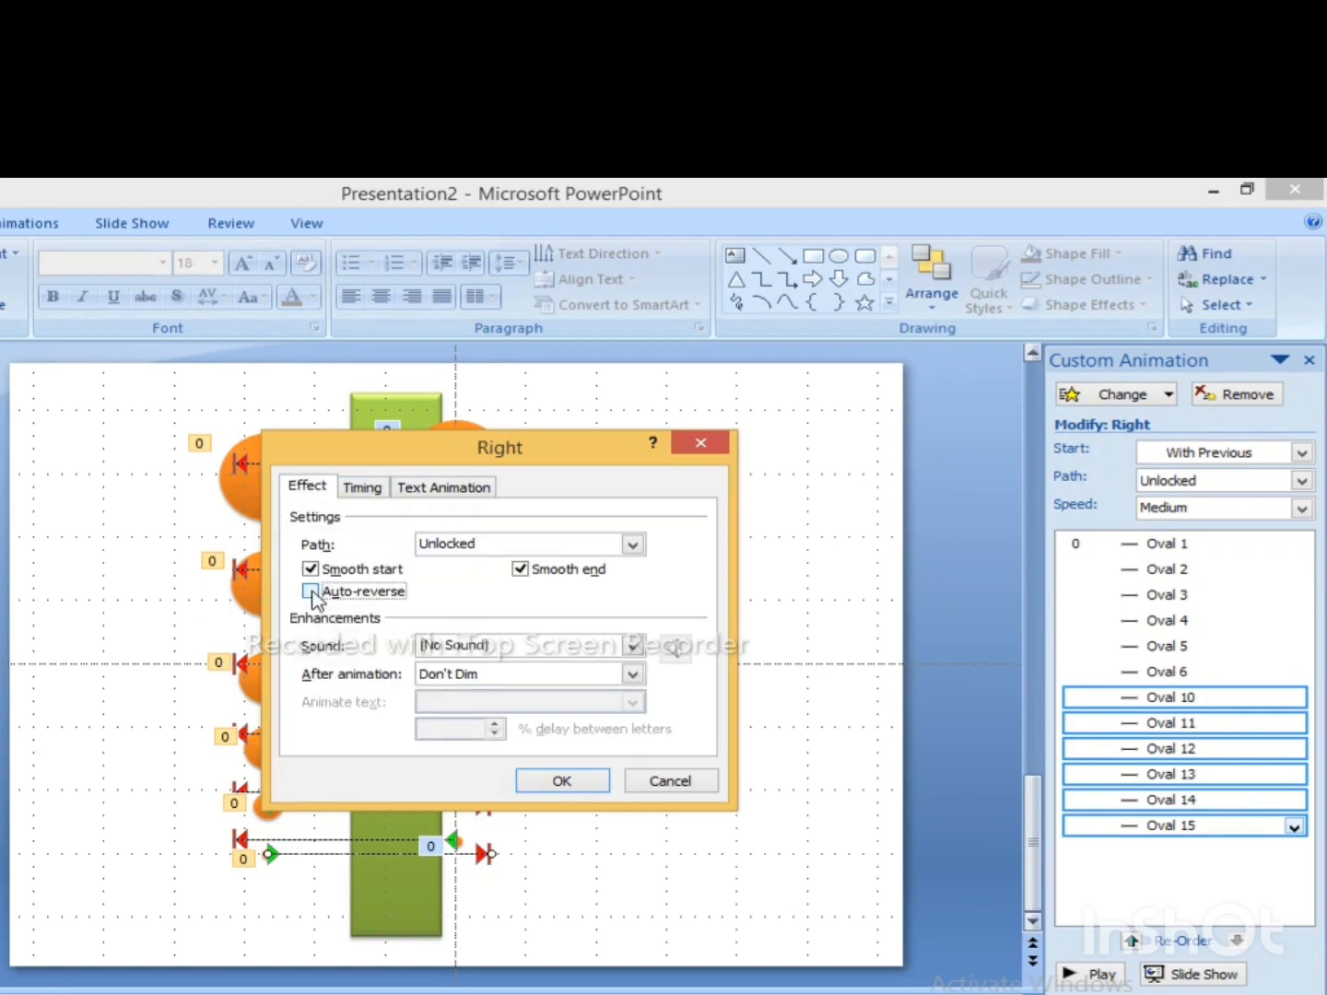
pyautogui.click(362, 487)
pyautogui.click(535, 608)
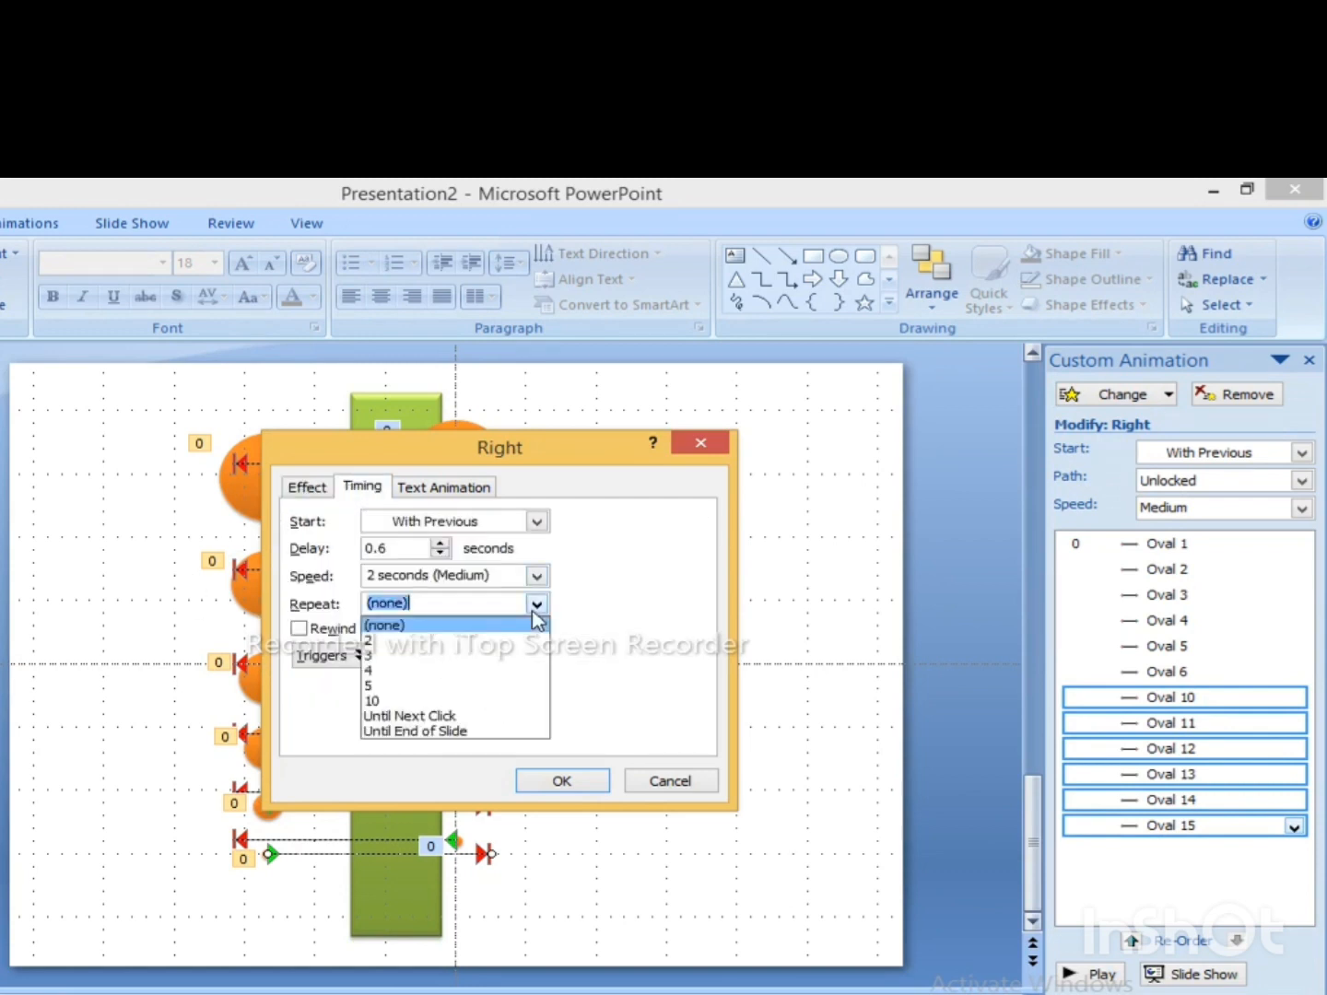
pyautogui.click(445, 730)
pyautogui.click(566, 786)
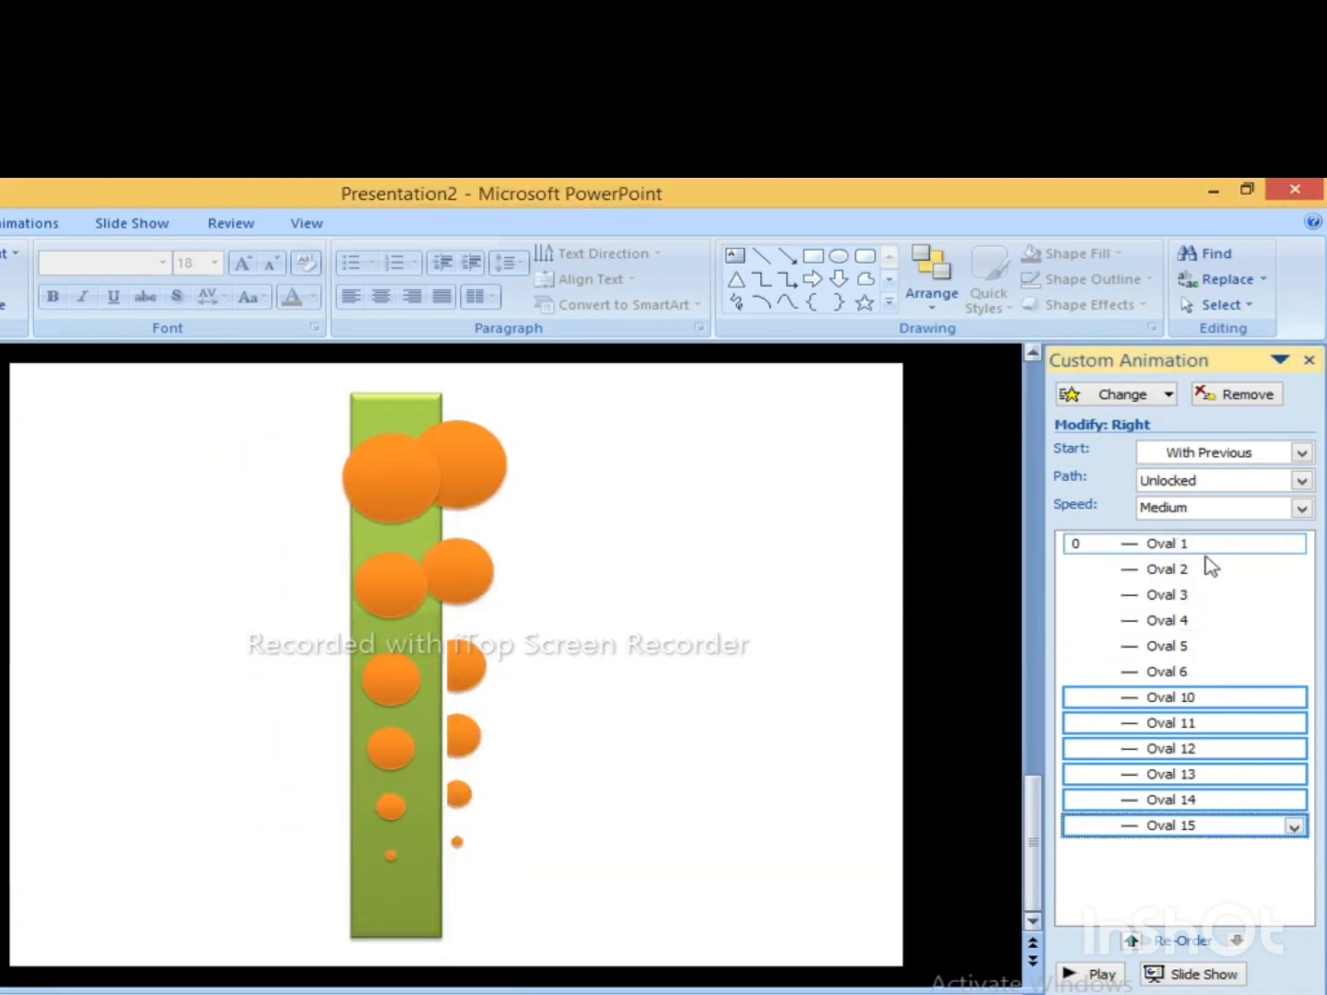
# Step: Shorten the start delay of the Right motion for Oval 10, the largest duplicated circle
pyautogui.click(1246, 700)
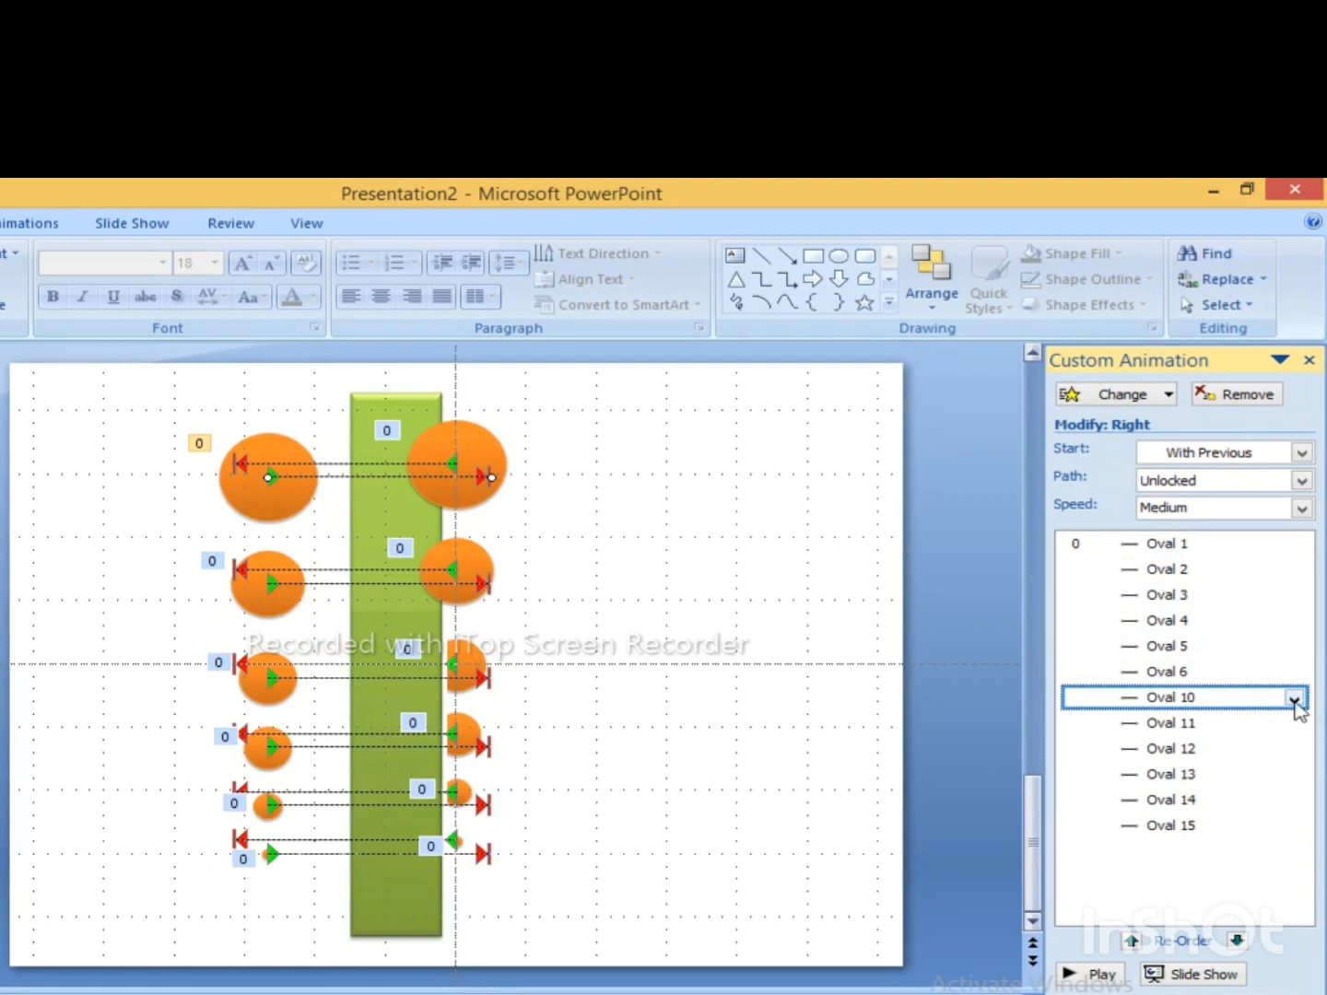
pyautogui.click(1293, 700)
pyautogui.click(1149, 832)
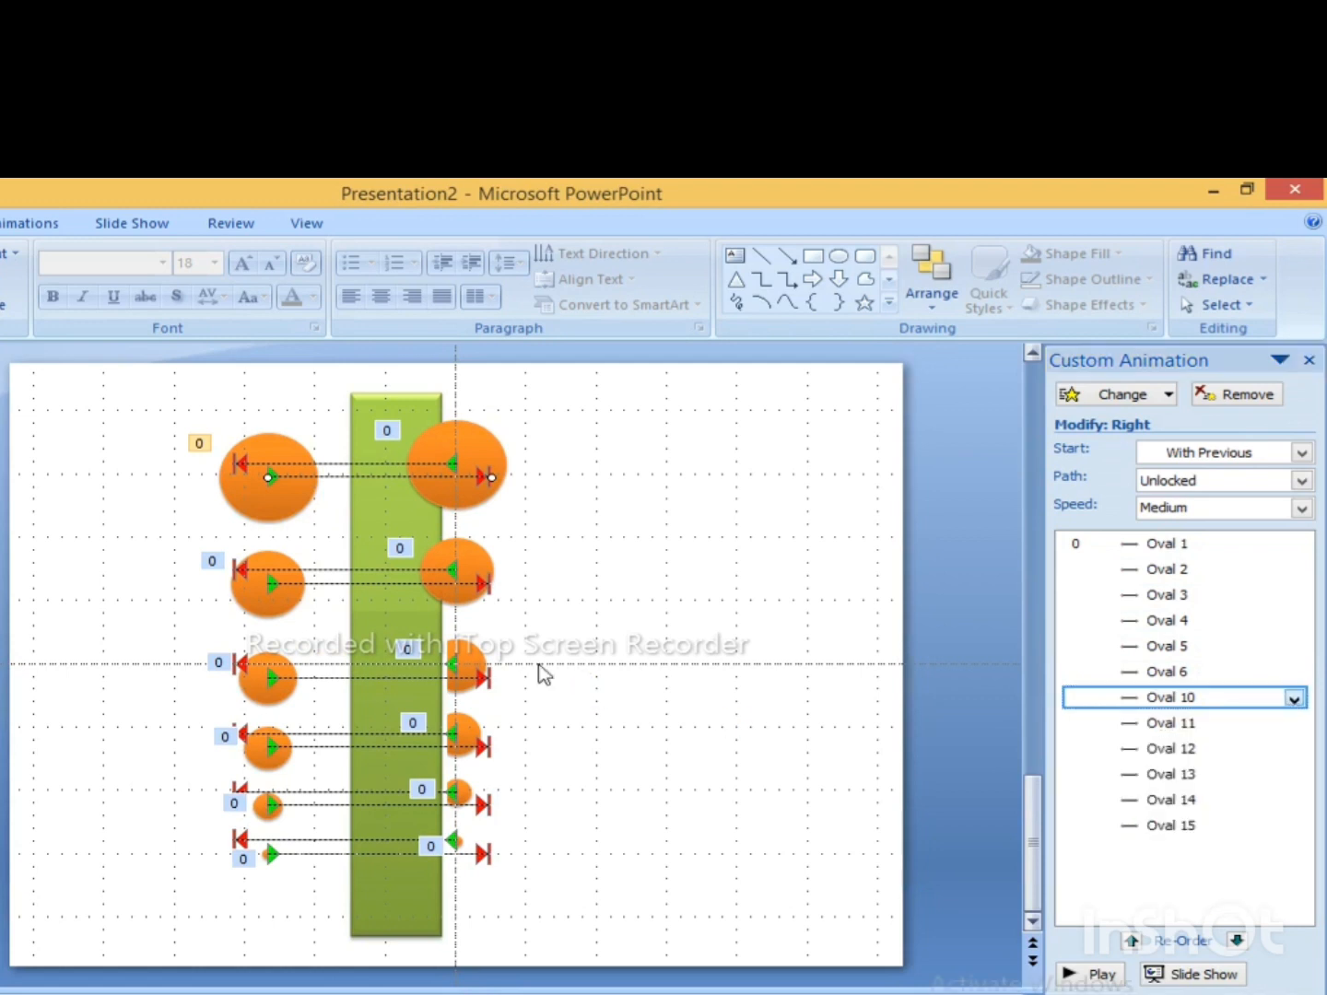
pyautogui.click(397, 550)
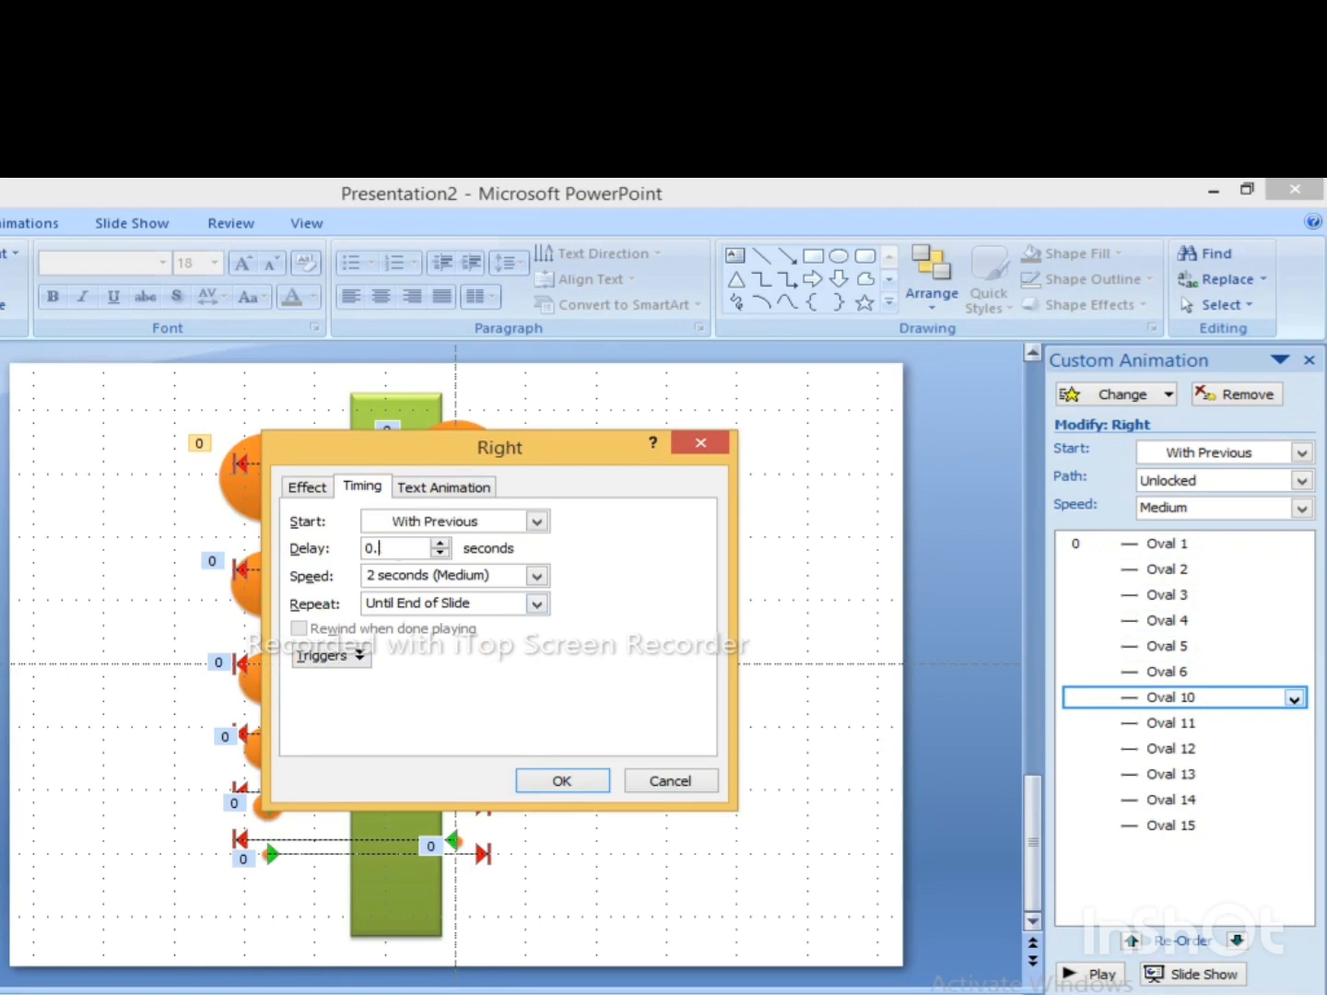
pyautogui.click(561, 781)
# Step: Shorten the start delay of the Right motion for Oval 11, the second-largest duplicated circle
pyautogui.click(1211, 726)
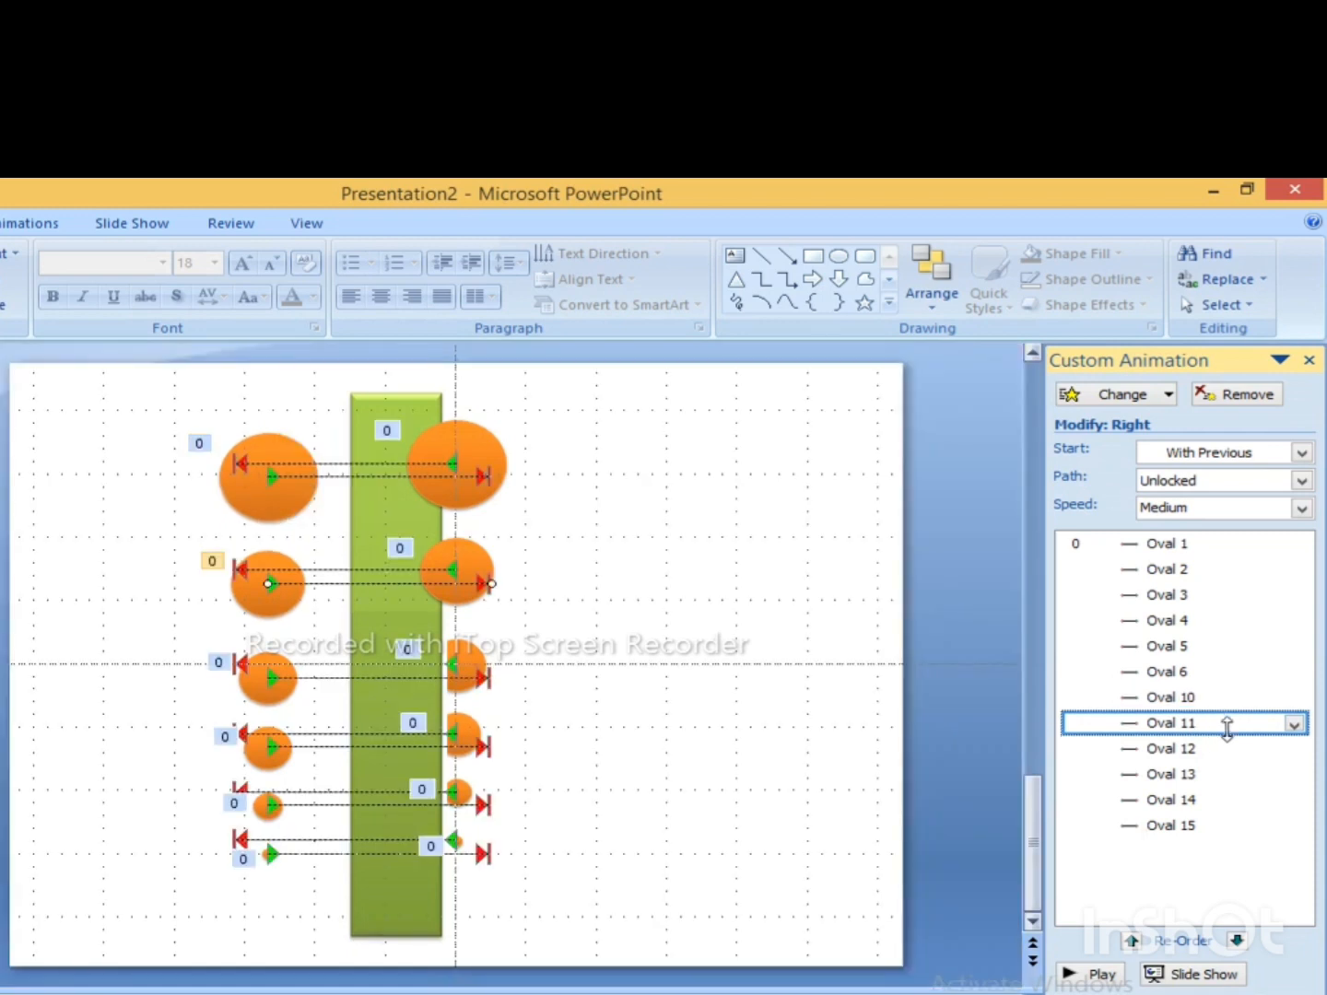
pyautogui.click(1295, 726)
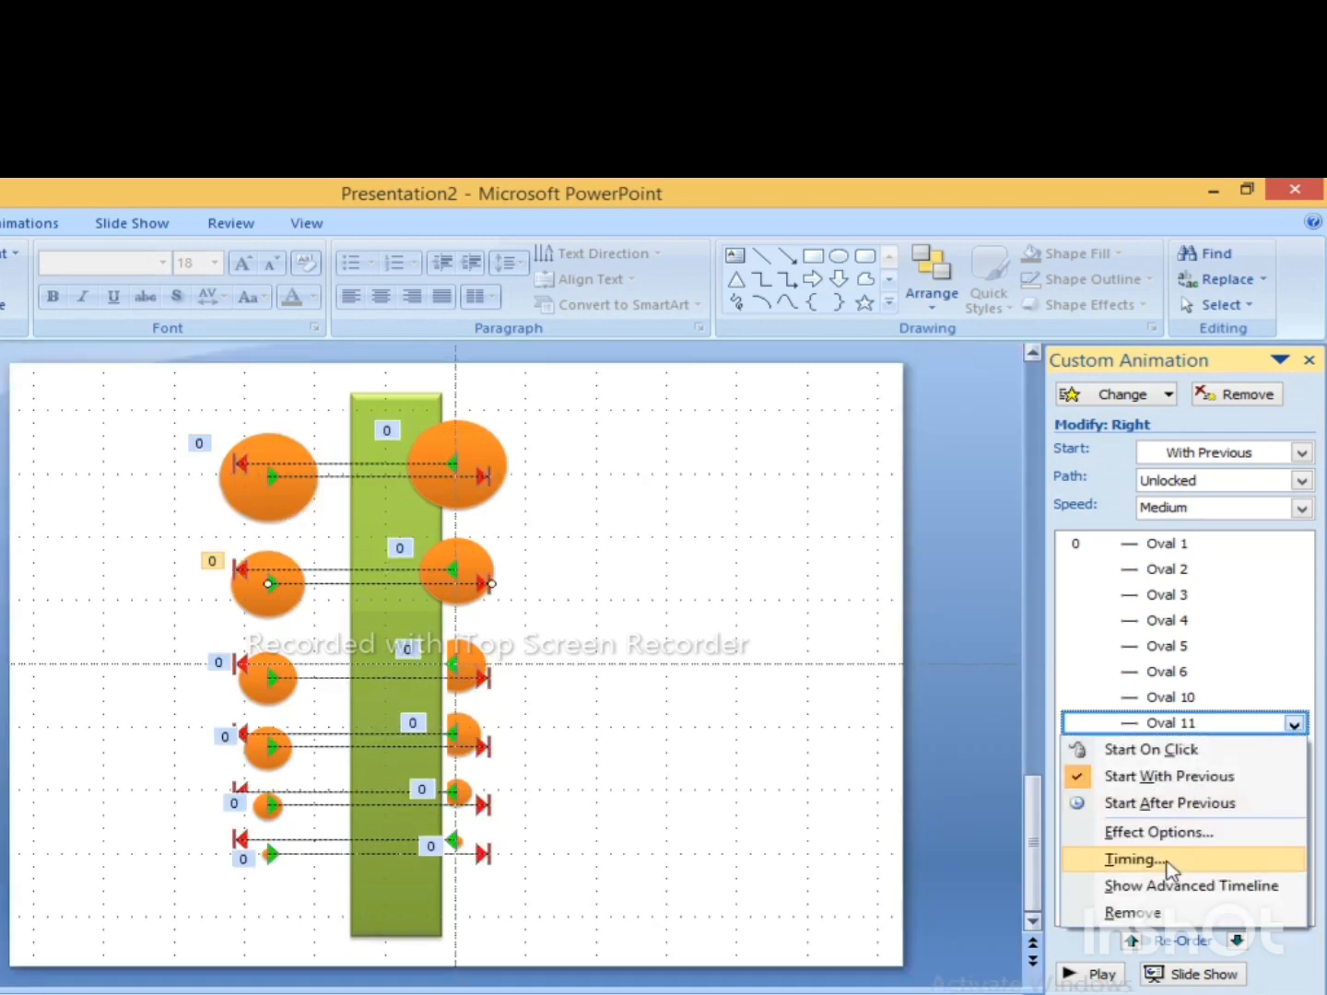
pyautogui.click(1163, 861)
pyautogui.click(408, 553)
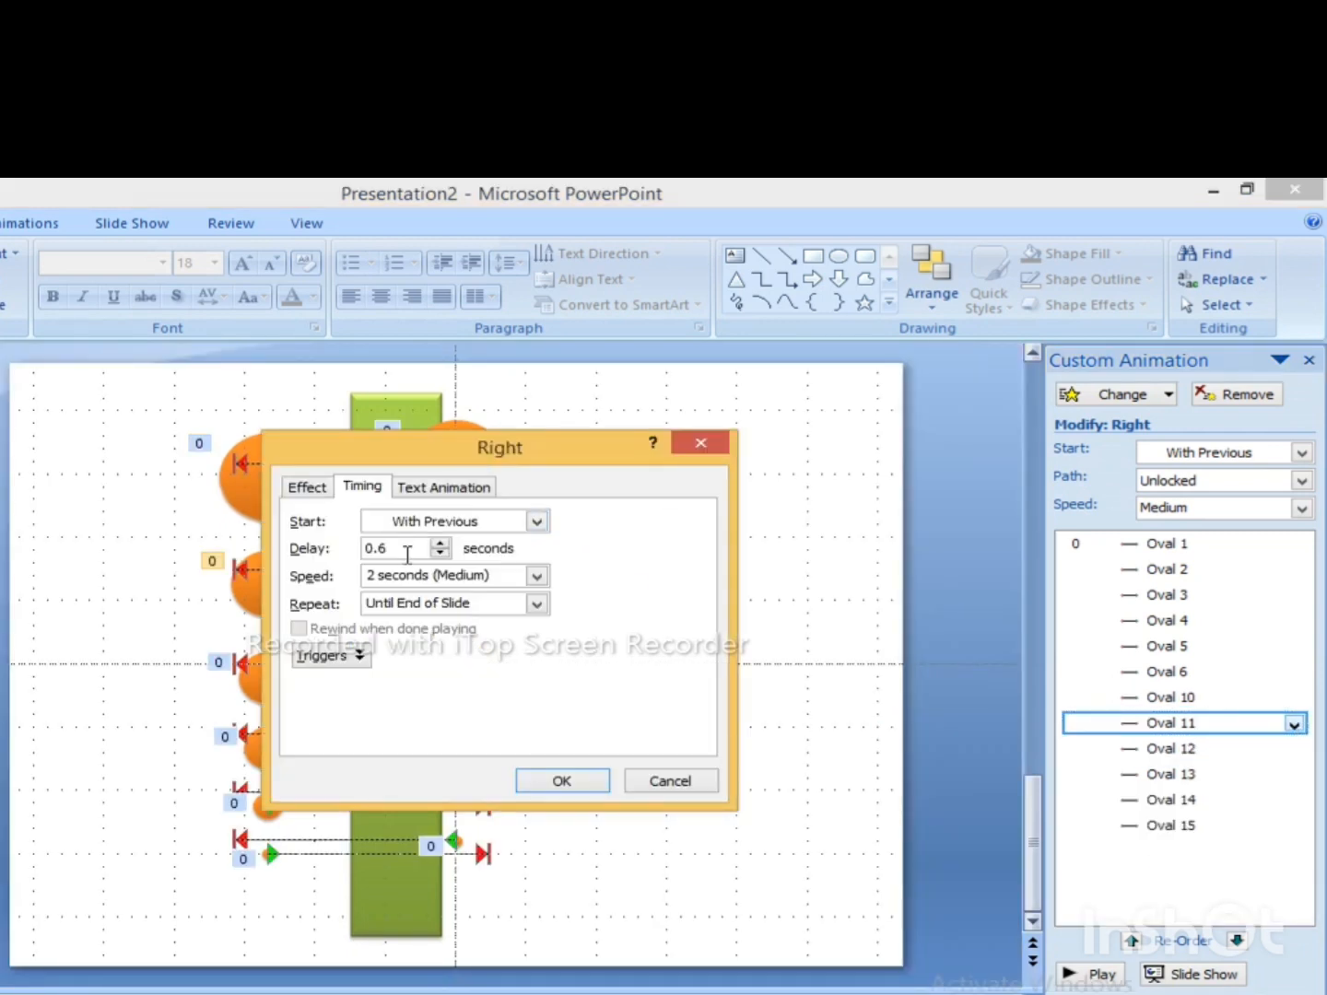
pyautogui.click(552, 784)
# Step: Shorten the start delay of the Right motion for Oval 12, the third duplicated circle
pyautogui.click(1216, 748)
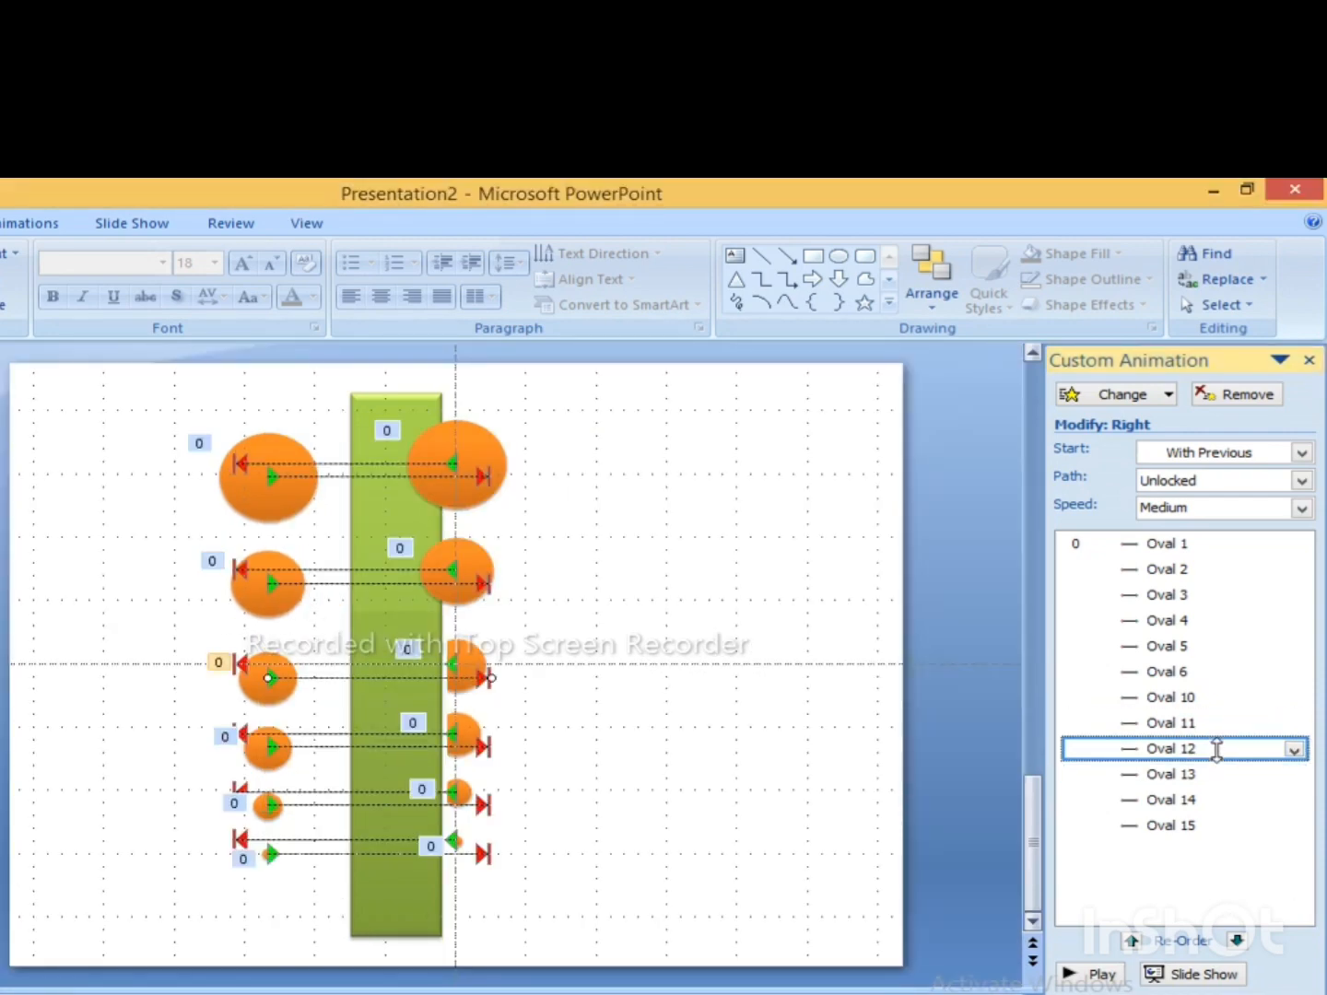
pyautogui.click(1296, 749)
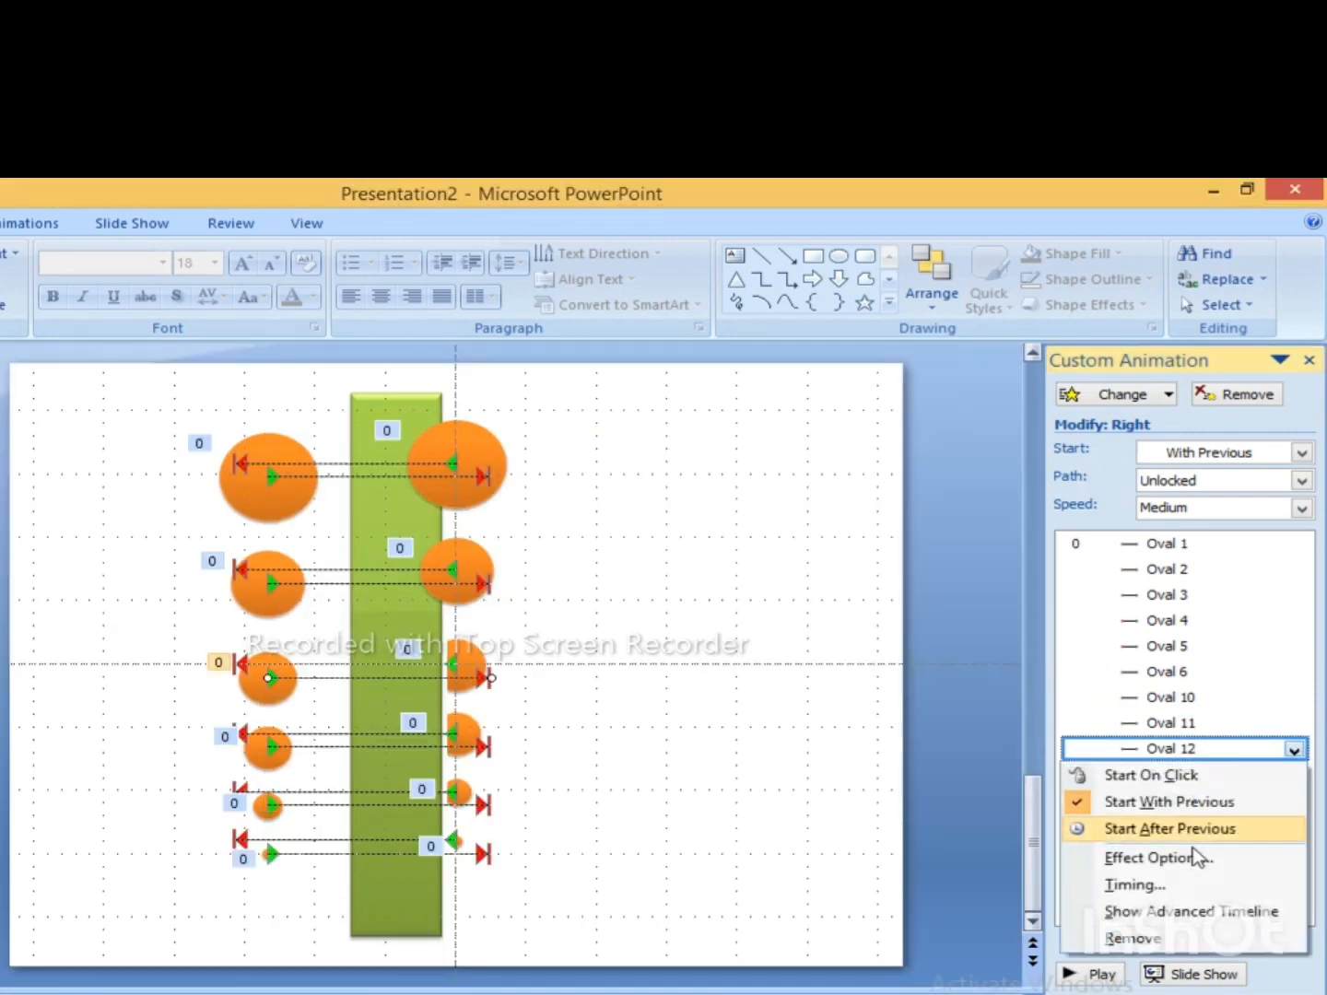
pyautogui.click(1135, 885)
pyautogui.click(412, 547)
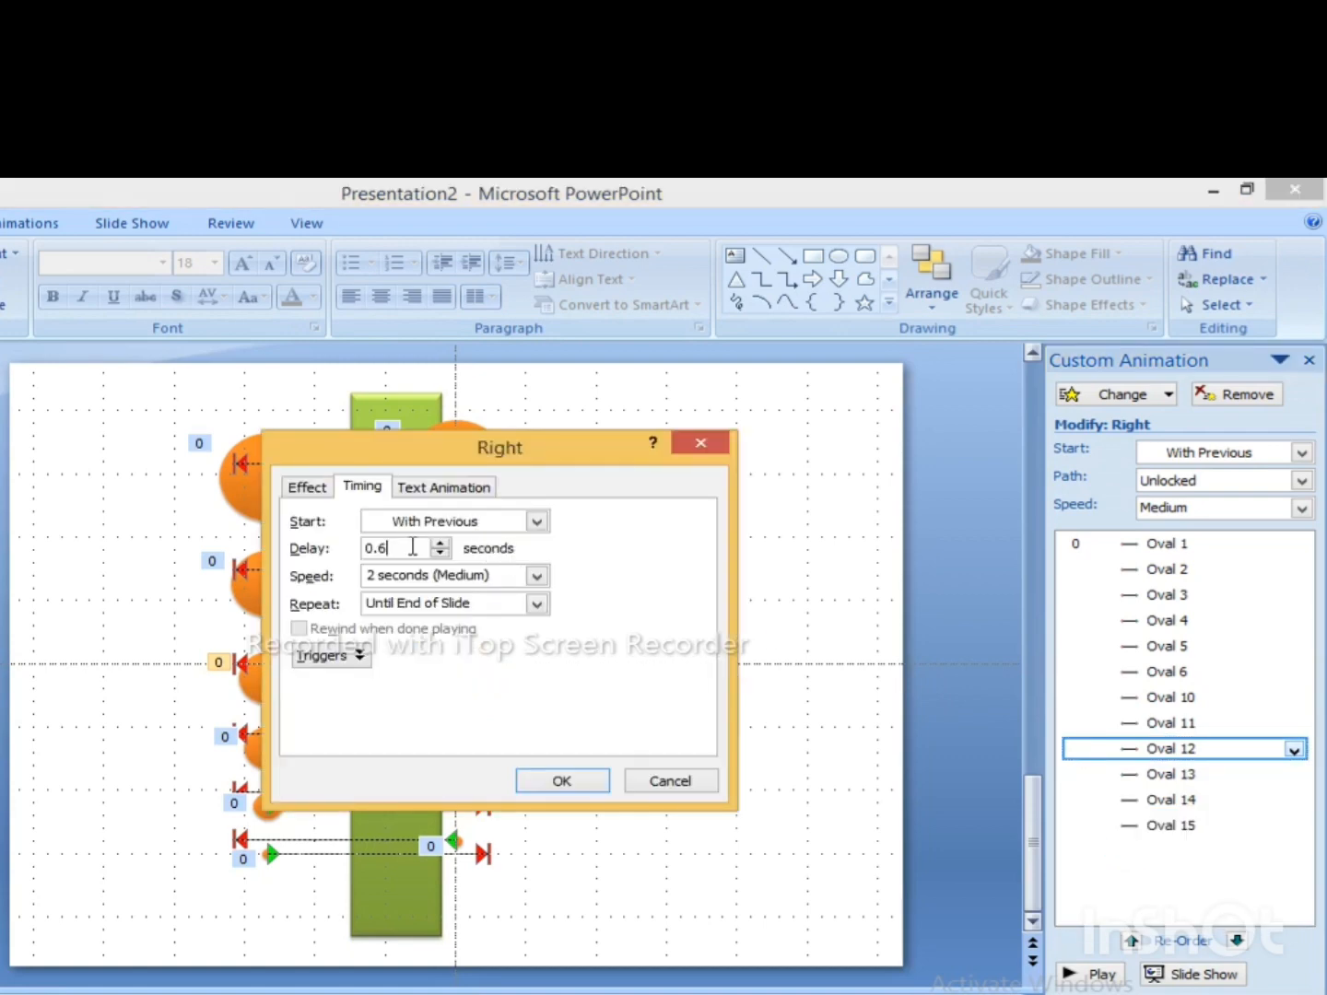
pyautogui.click(530, 783)
# Step: Set the start delay of the Right motion for Oval 13, the fourth duplicated circle, to 0.40 seconds
pyautogui.click(1217, 776)
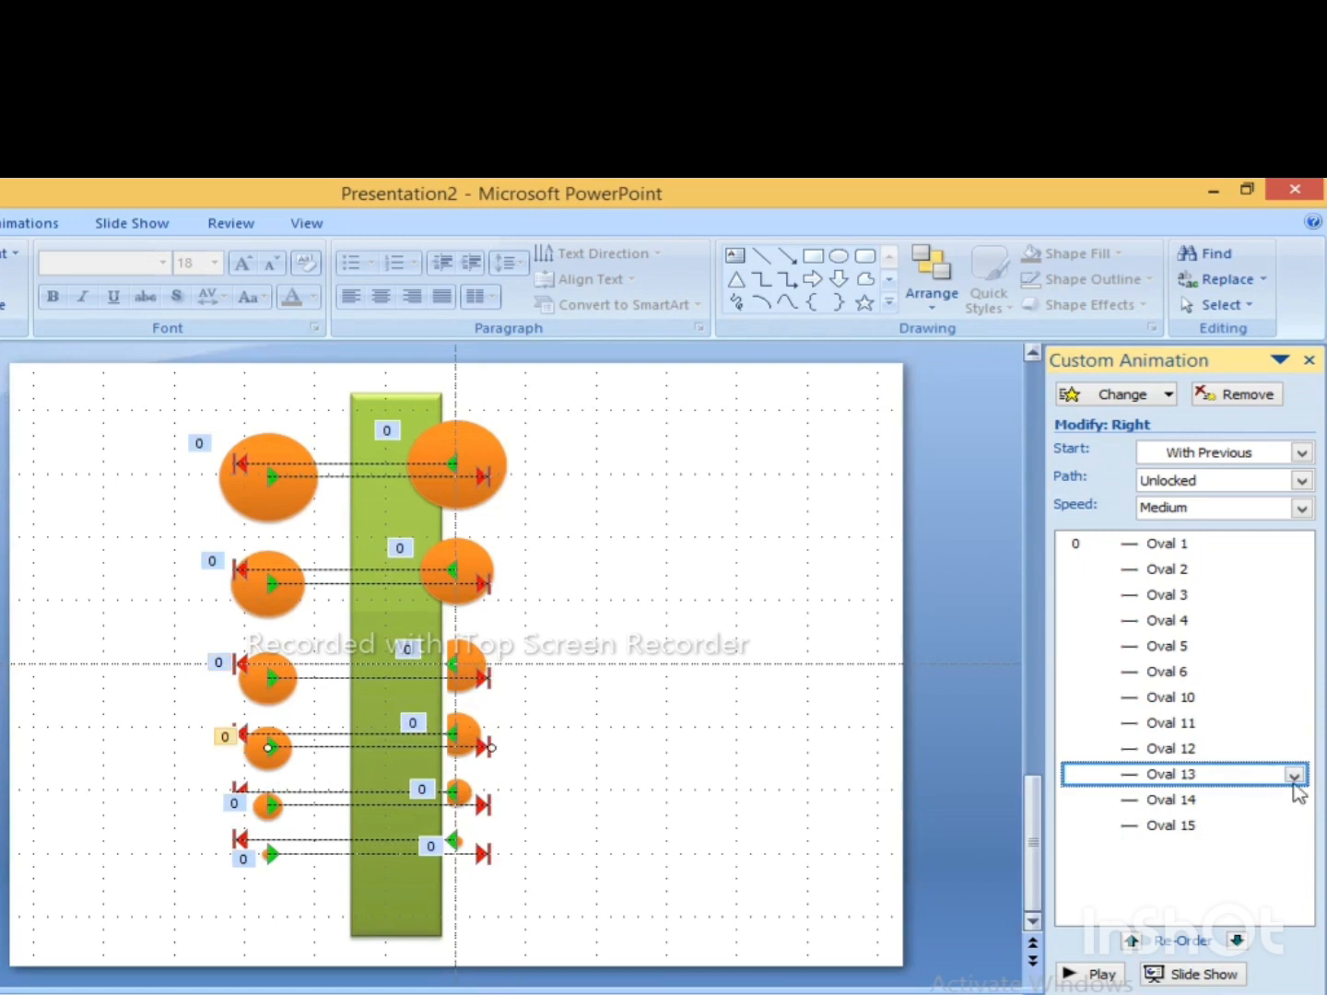
pyautogui.click(1295, 777)
pyautogui.click(1179, 910)
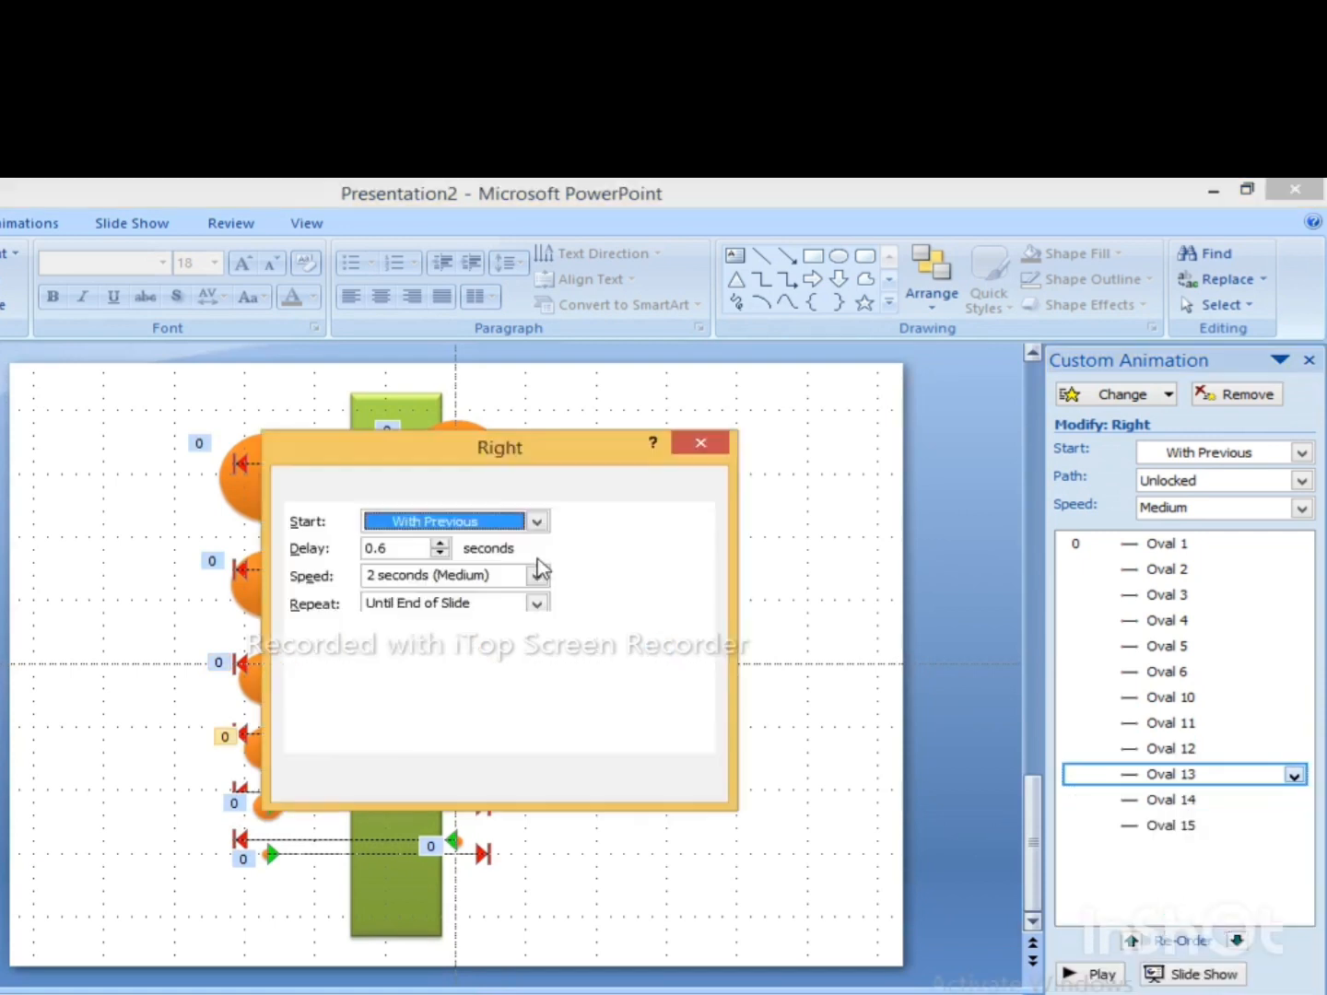
pyautogui.click(407, 547)
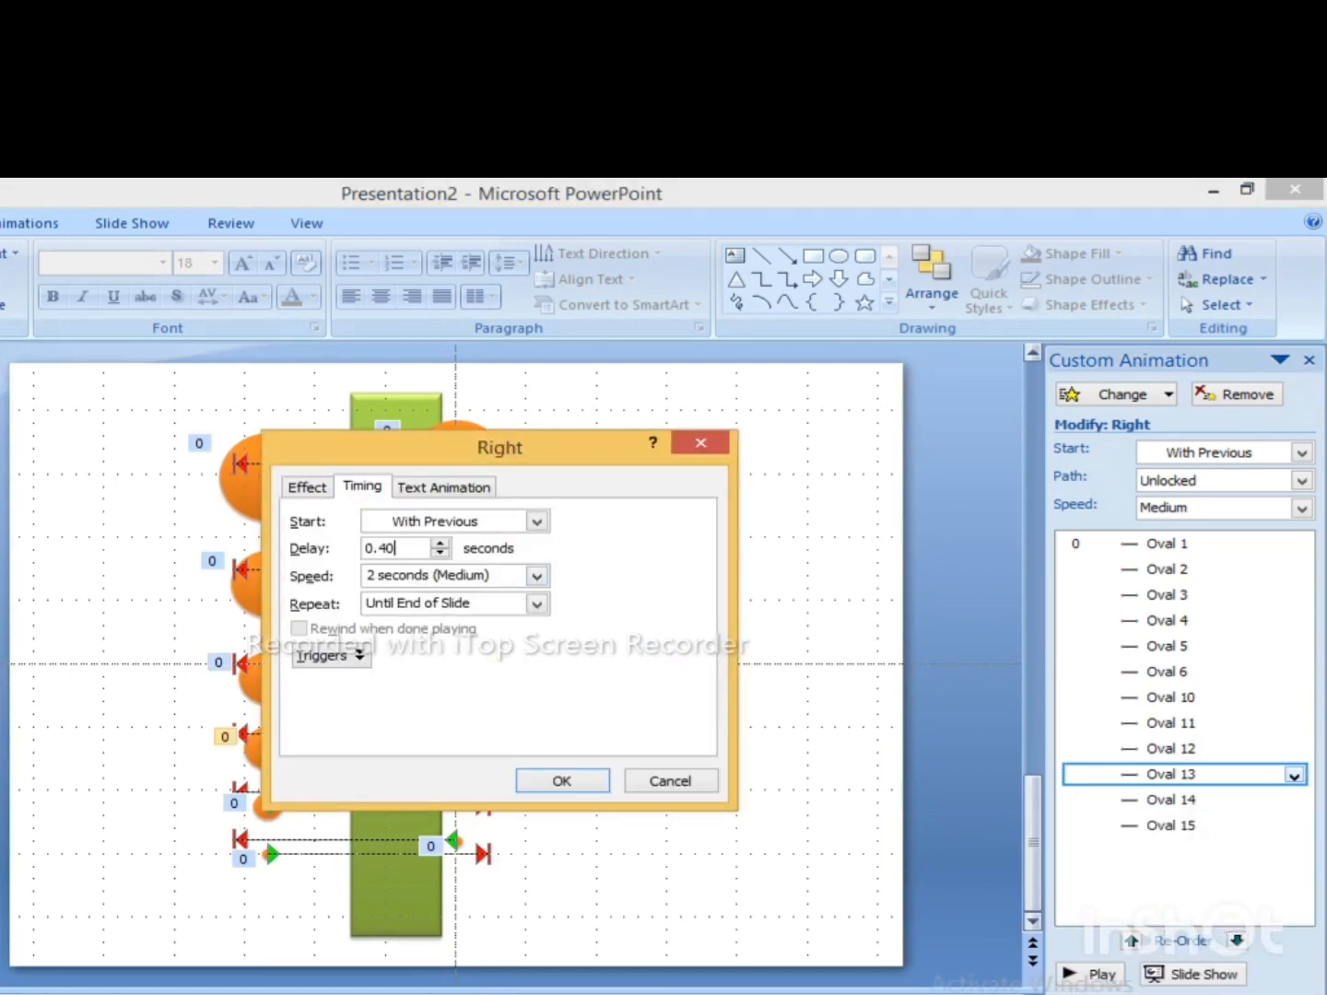
pyautogui.click(534, 785)
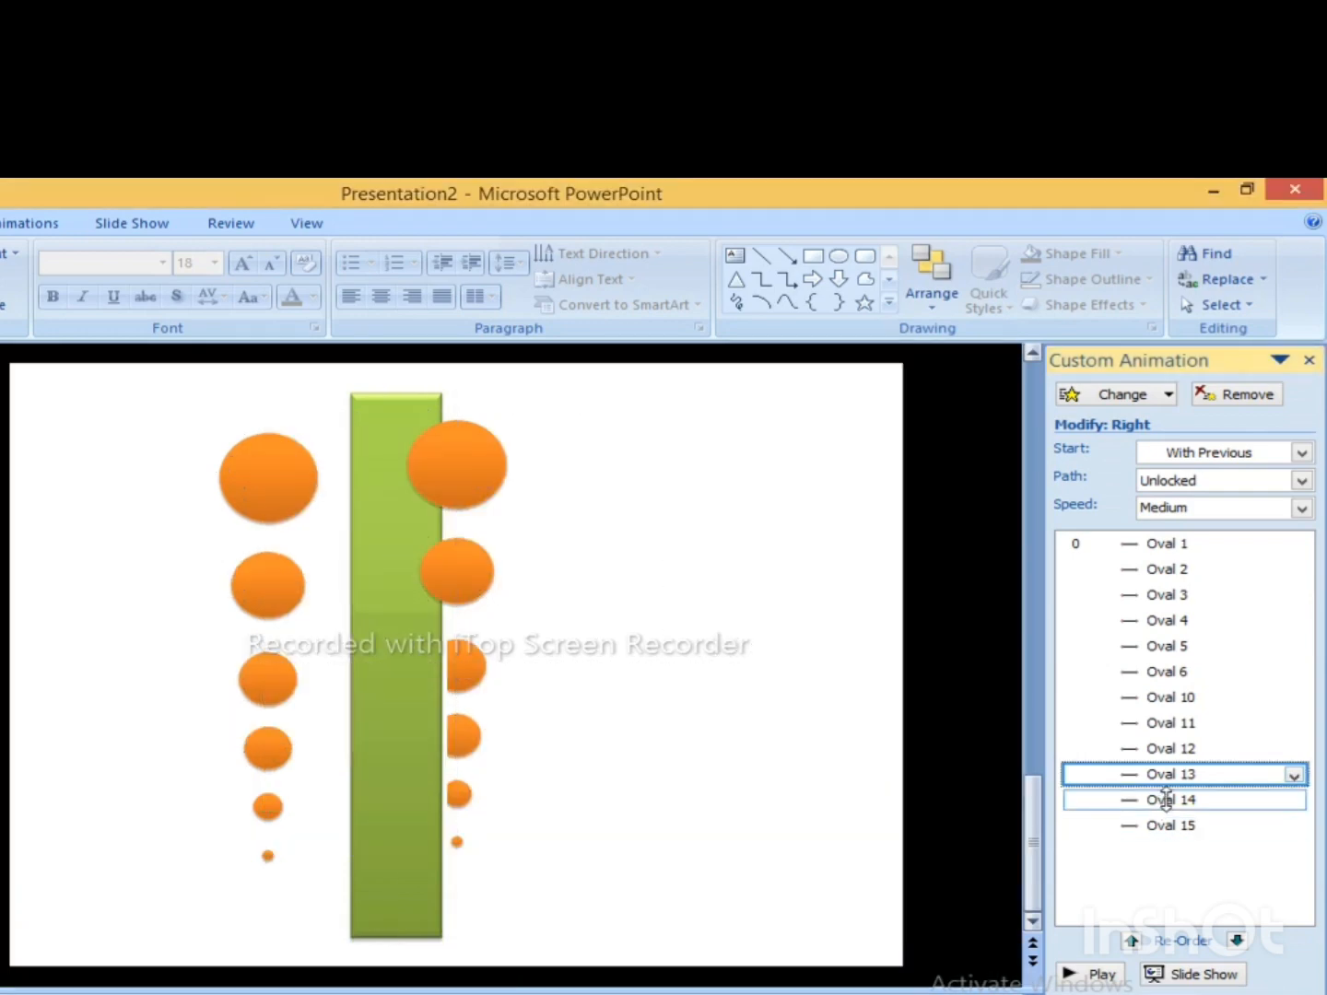
# Step: Adjust the start delay of the Right motion for Oval 14, the fifth duplicated circle
pyautogui.click(1276, 823)
pyautogui.click(1255, 800)
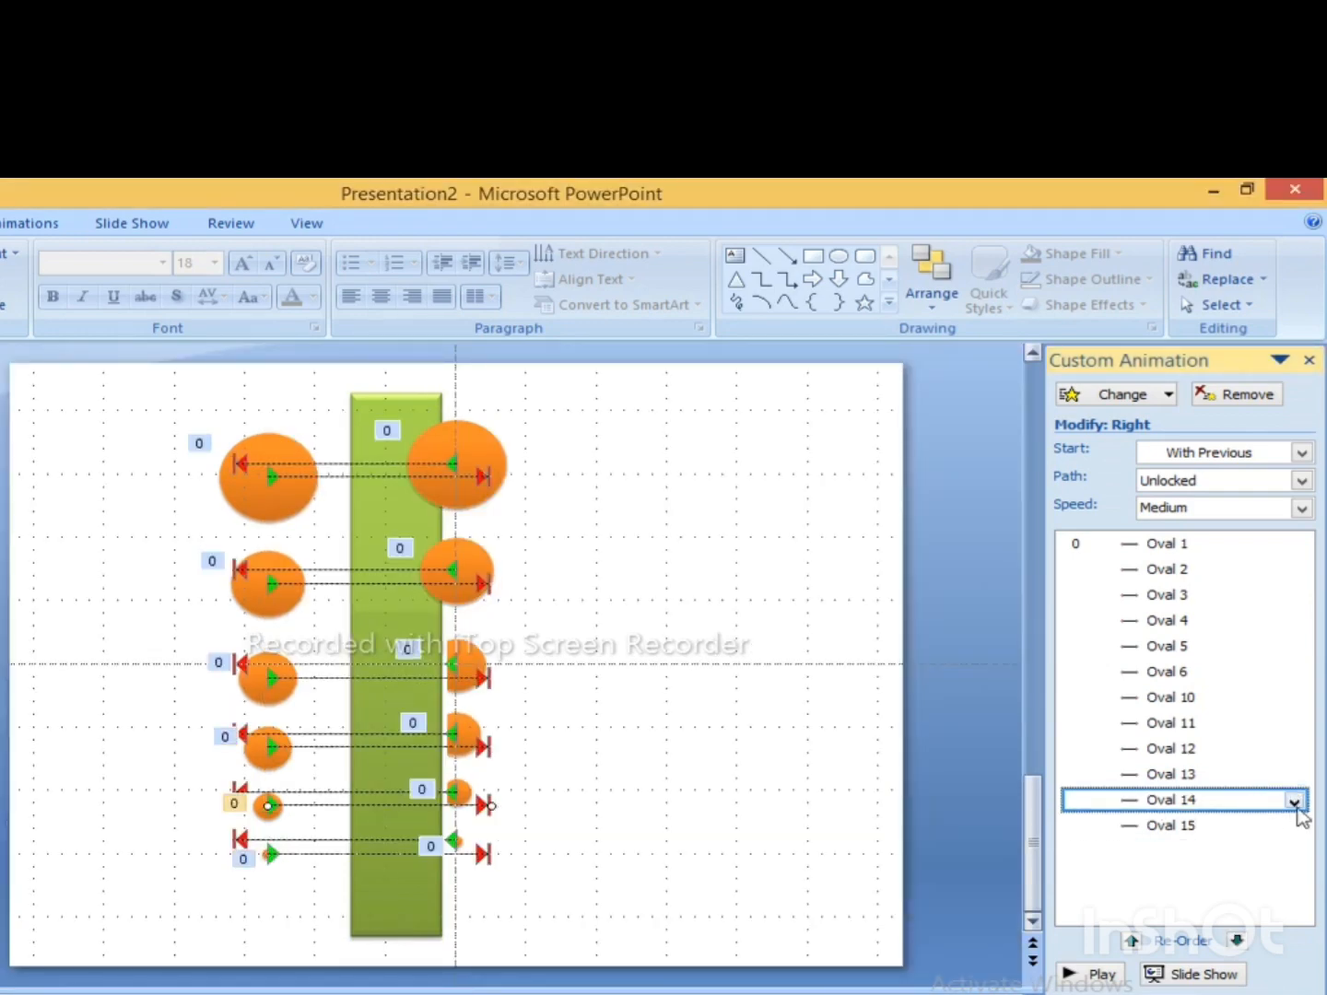
pyautogui.click(1294, 800)
pyautogui.click(1125, 936)
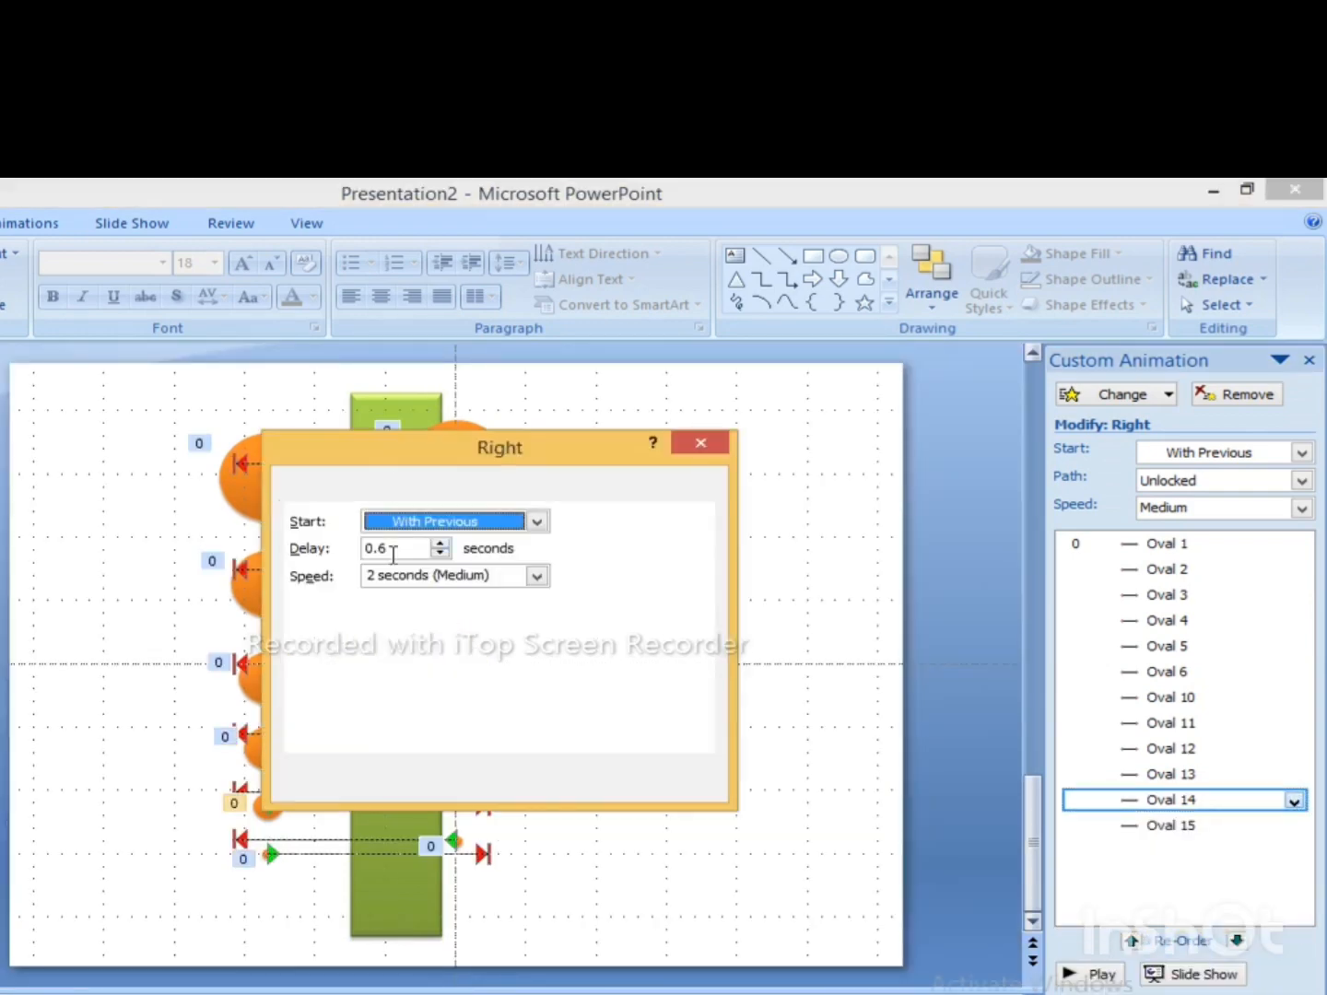
pyautogui.click(395, 550)
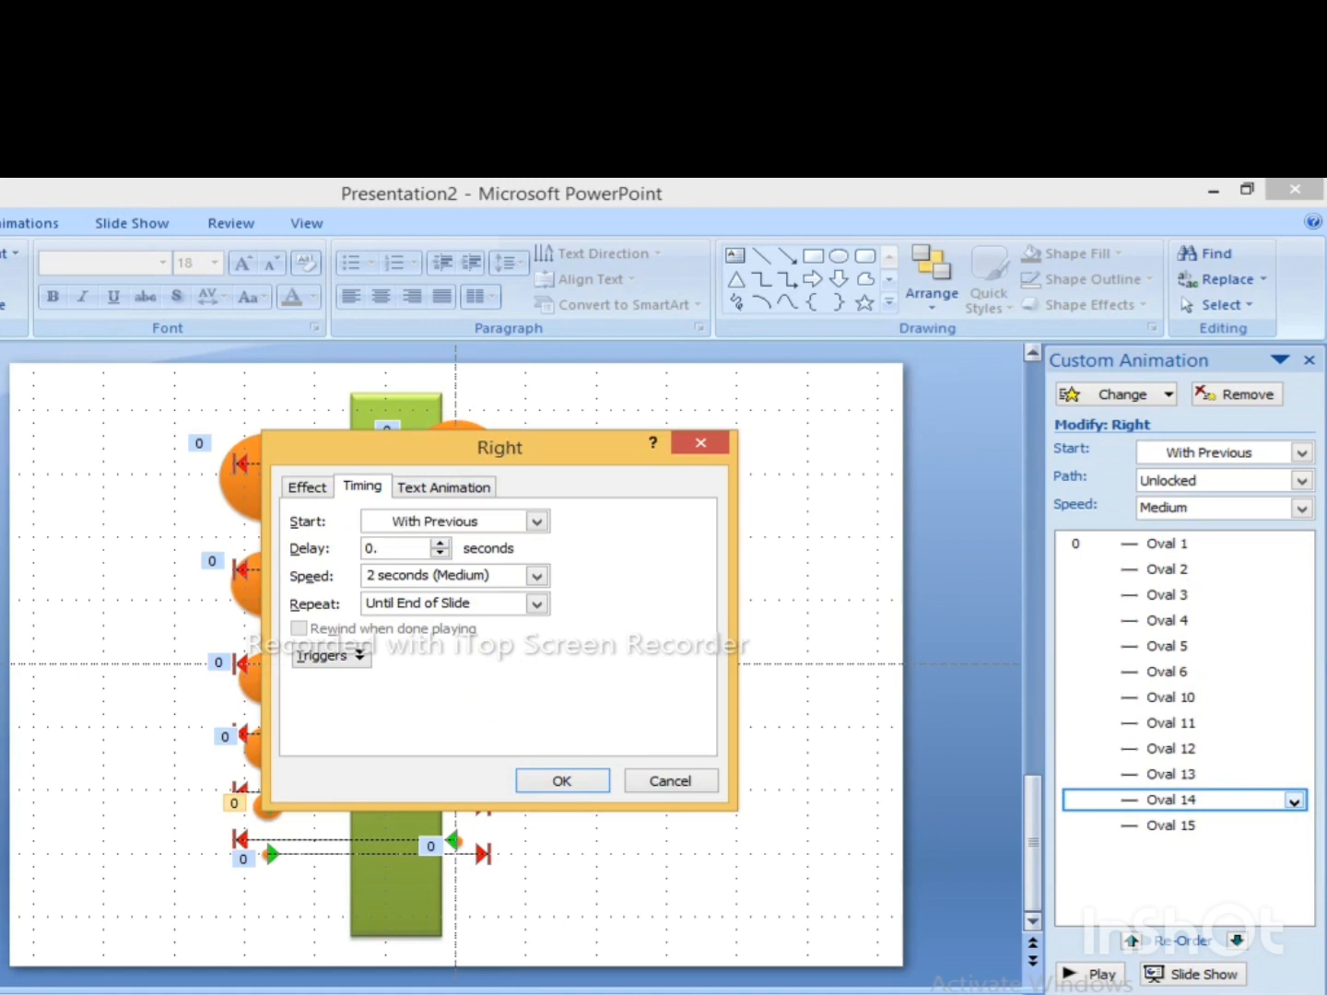
pyautogui.click(558, 782)
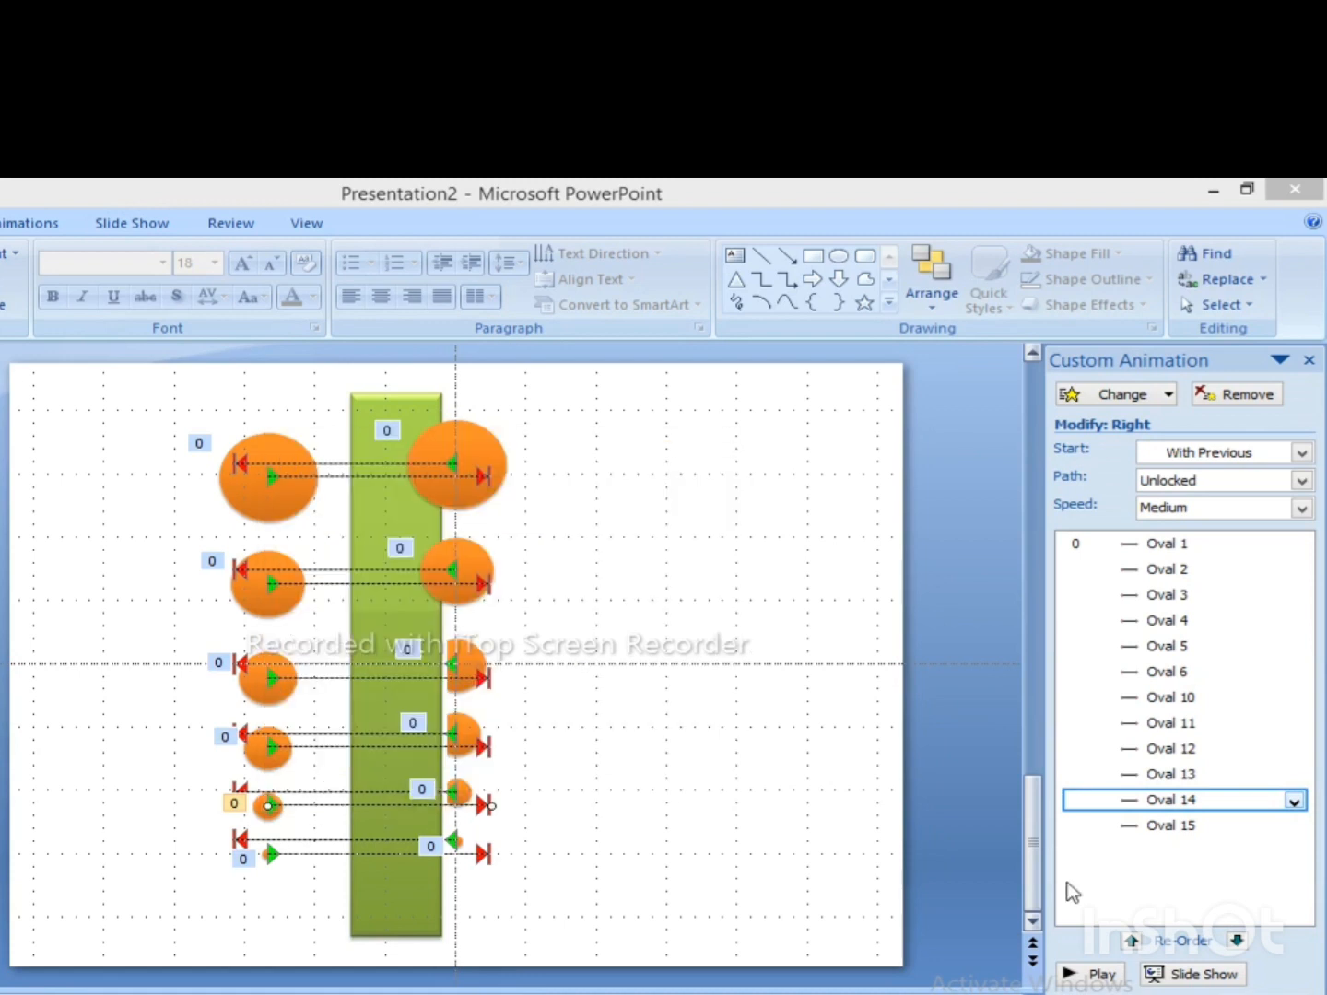
# Step: Adjust the start delay of the Right motion for Oval 15, the smallest duplicated circle, and preview the animations
pyautogui.click(1285, 828)
pyautogui.click(1295, 828)
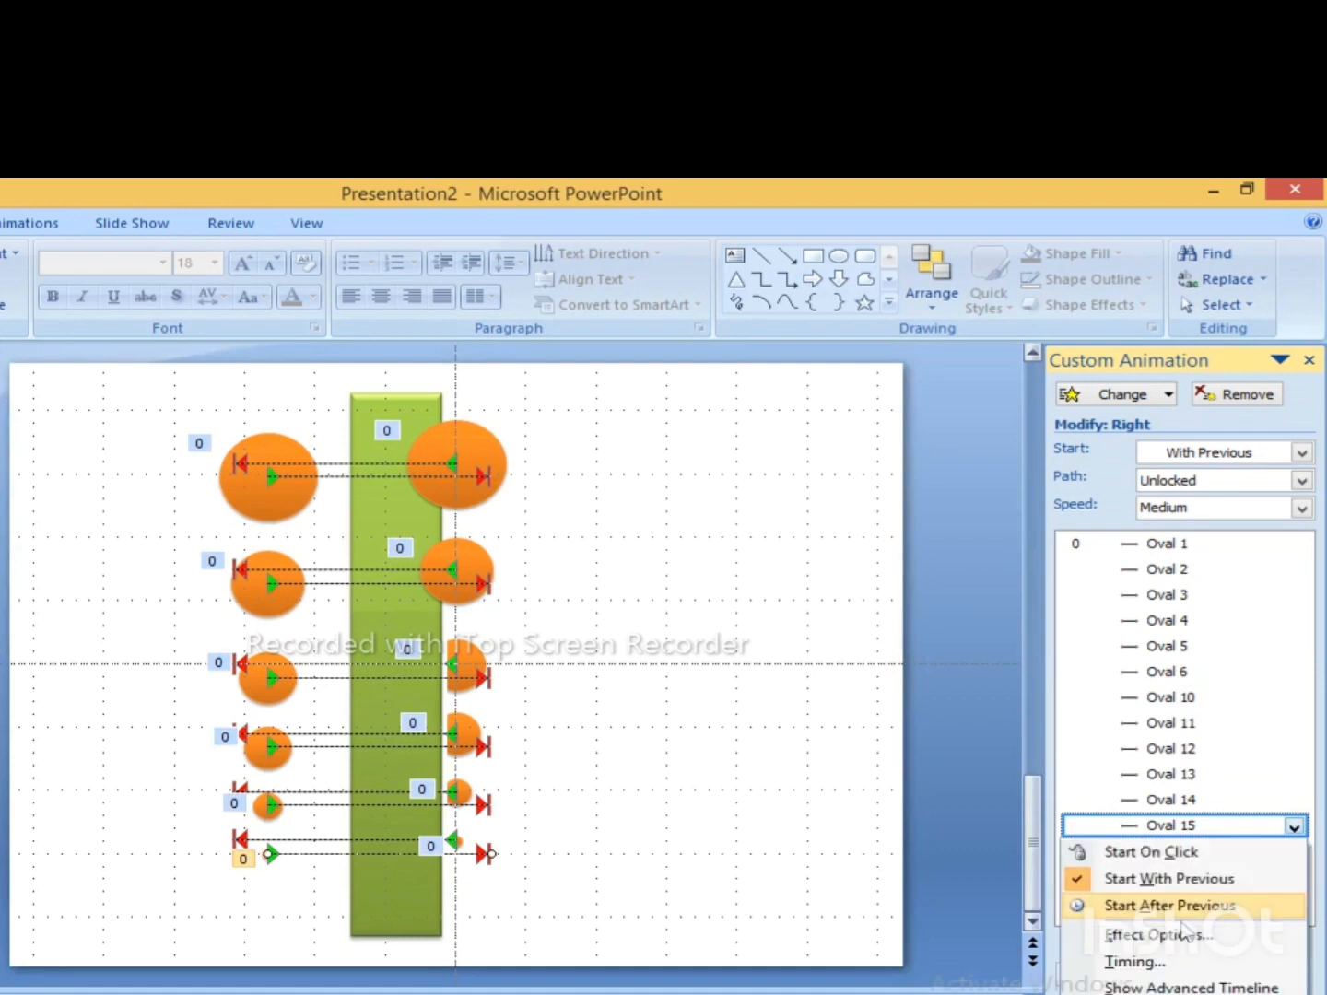
pyautogui.click(1133, 961)
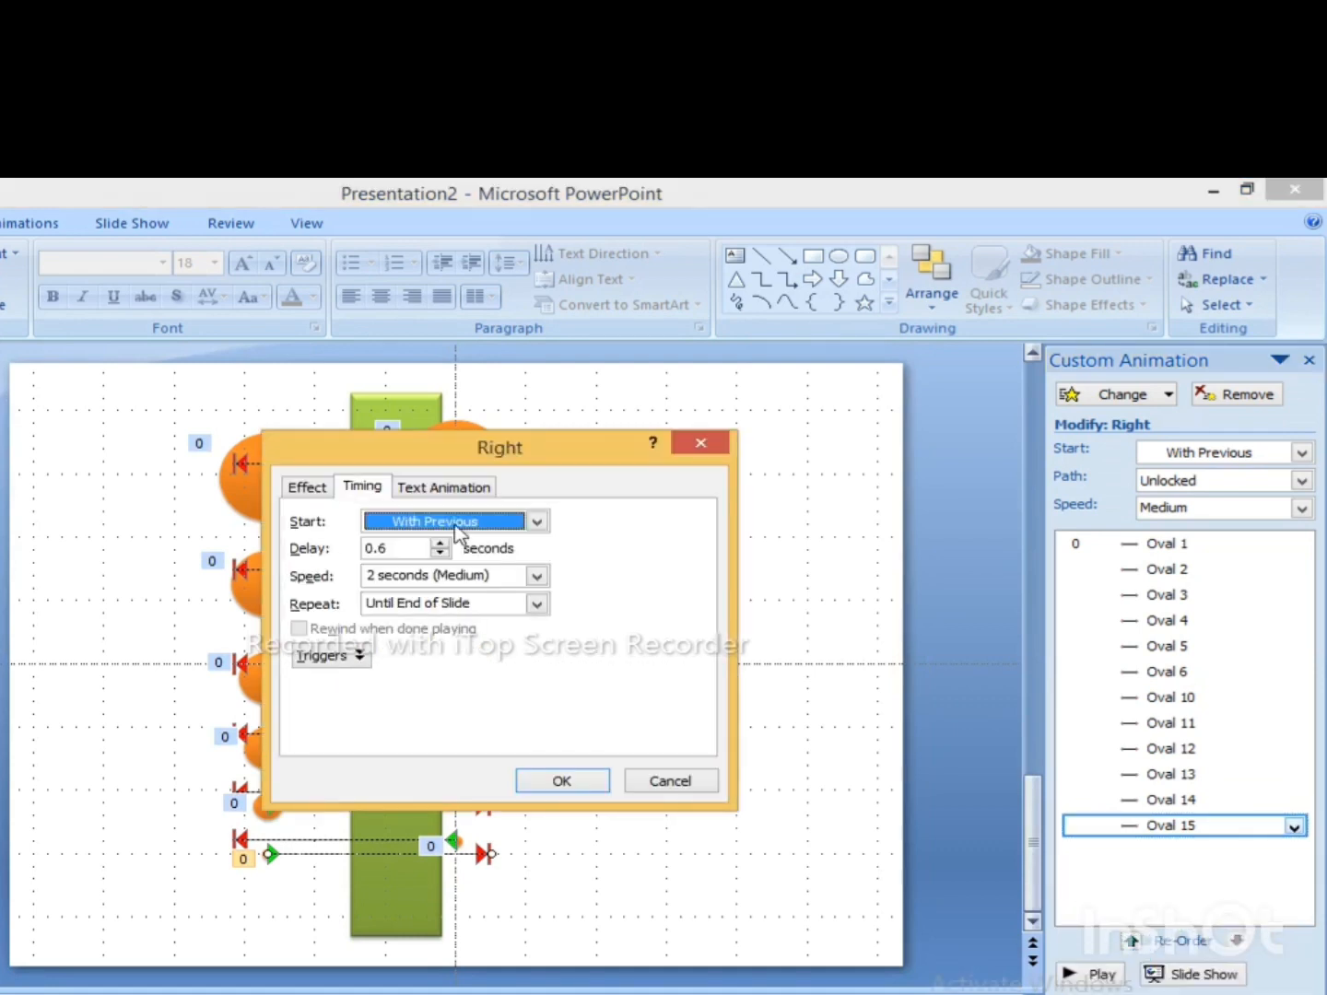
pyautogui.click(411, 543)
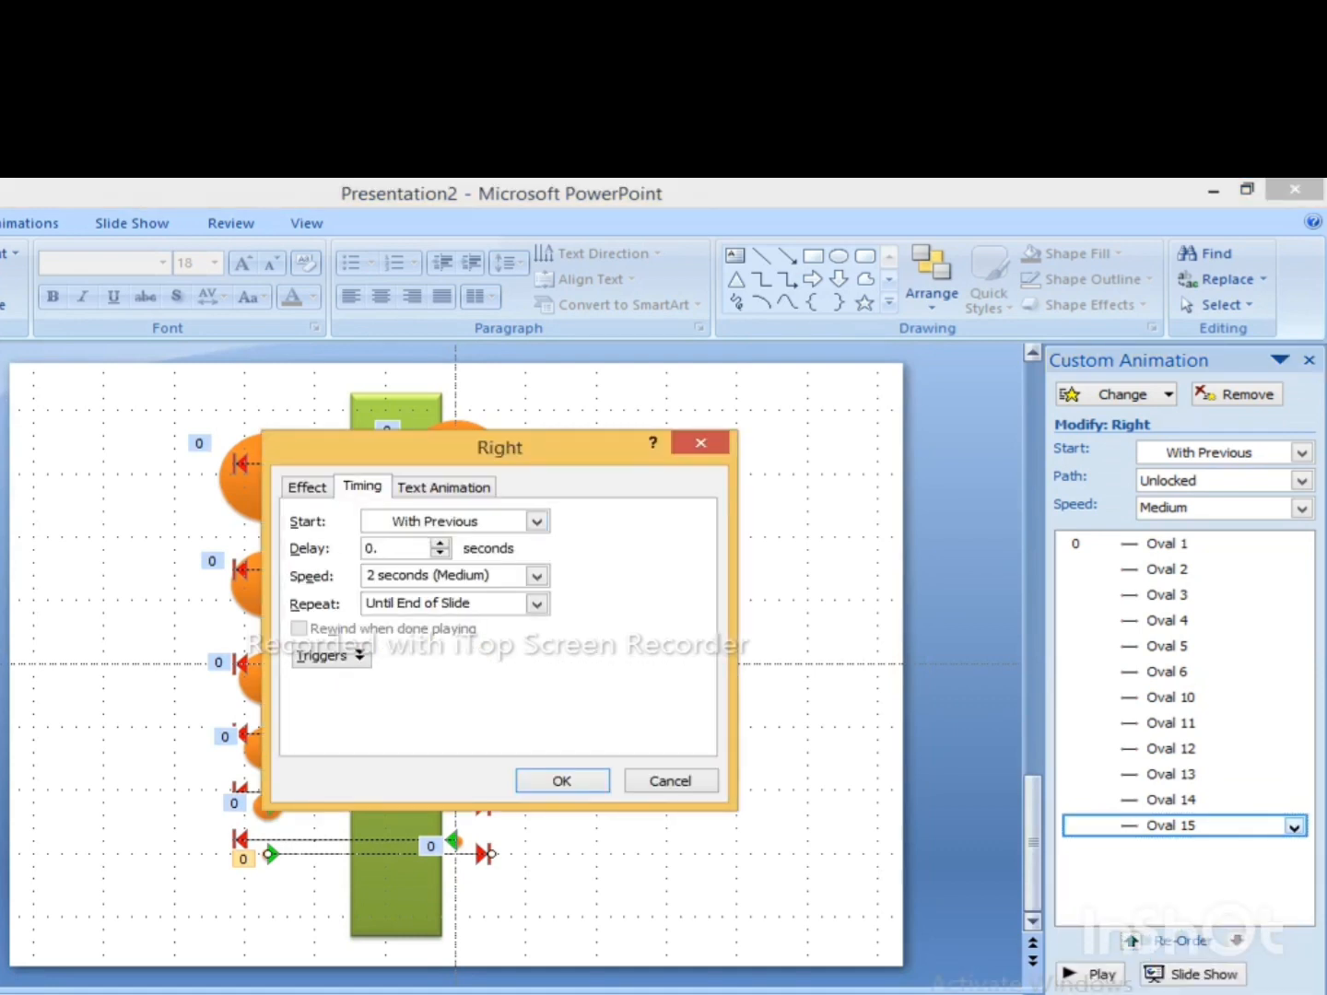
pyautogui.click(557, 782)
pyautogui.click(1108, 976)
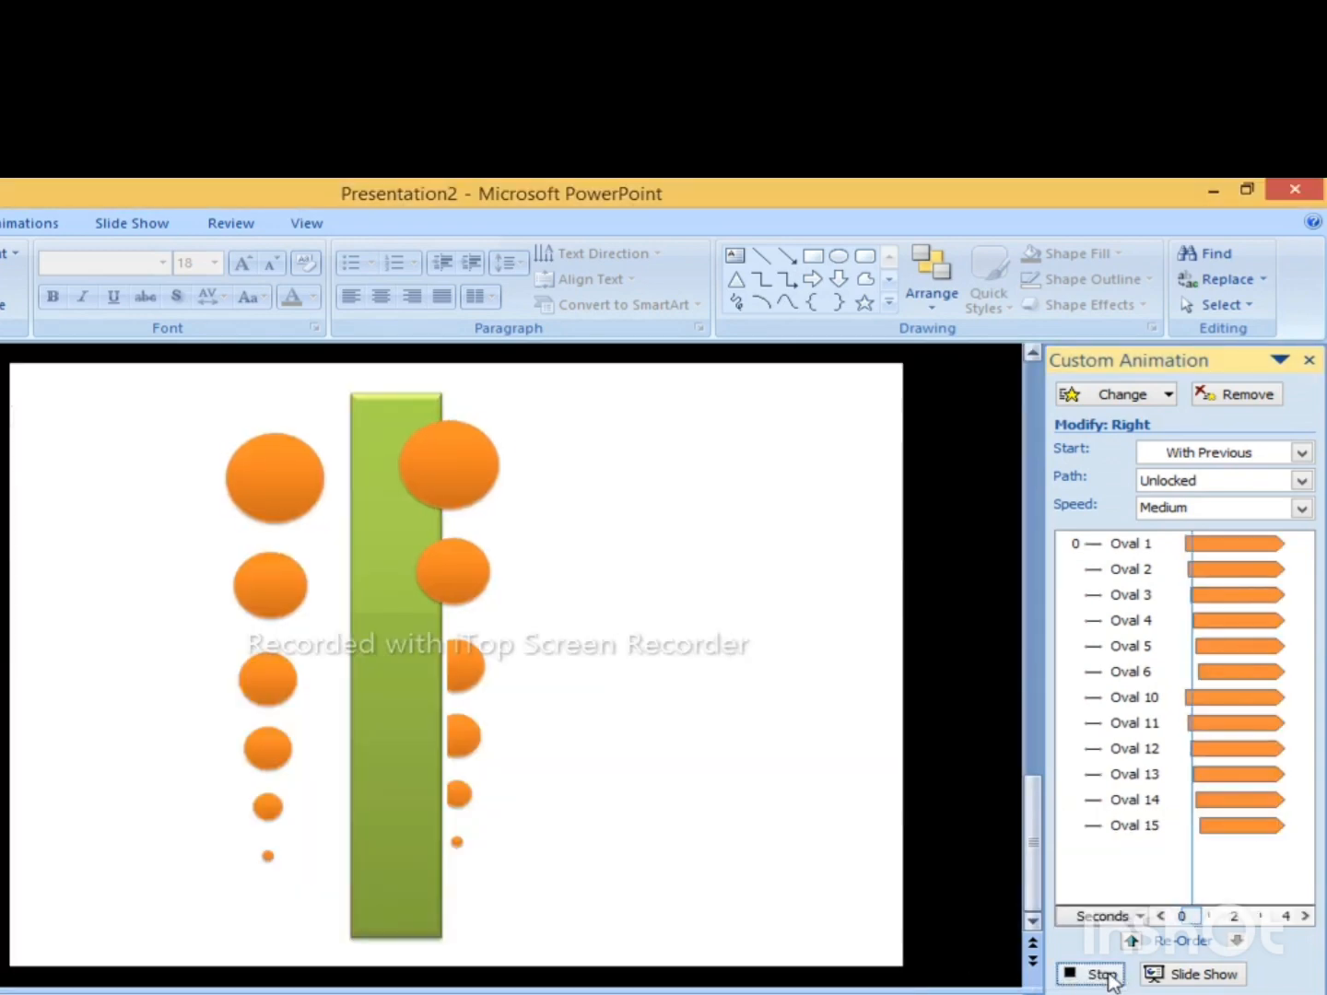